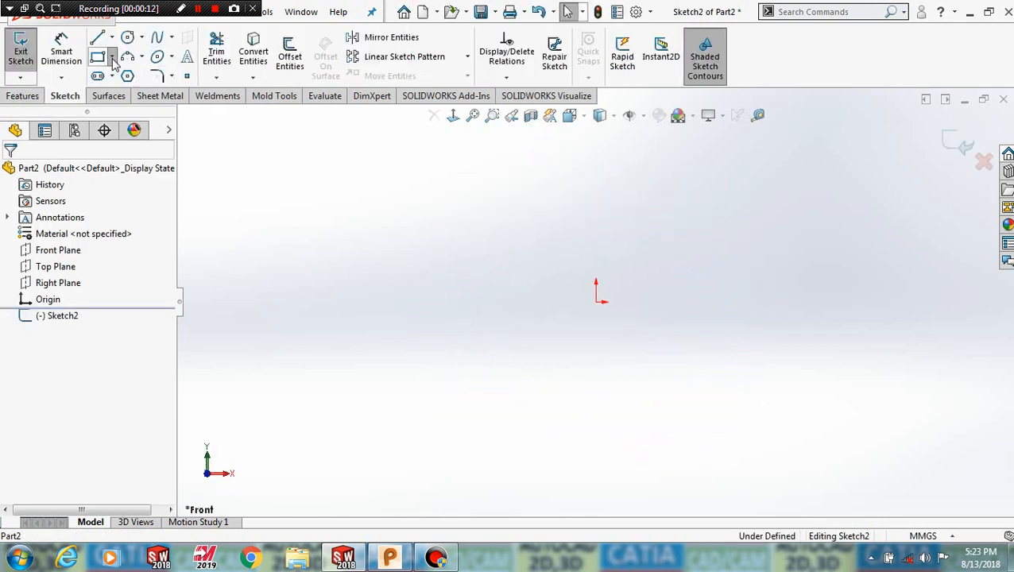
# Sketch a closed stepped profile from the origin with lines, about 143 mm wide and 86 mm high, notched at its upper right corner.
pyautogui.click(112, 58)
pyautogui.click(120, 93)
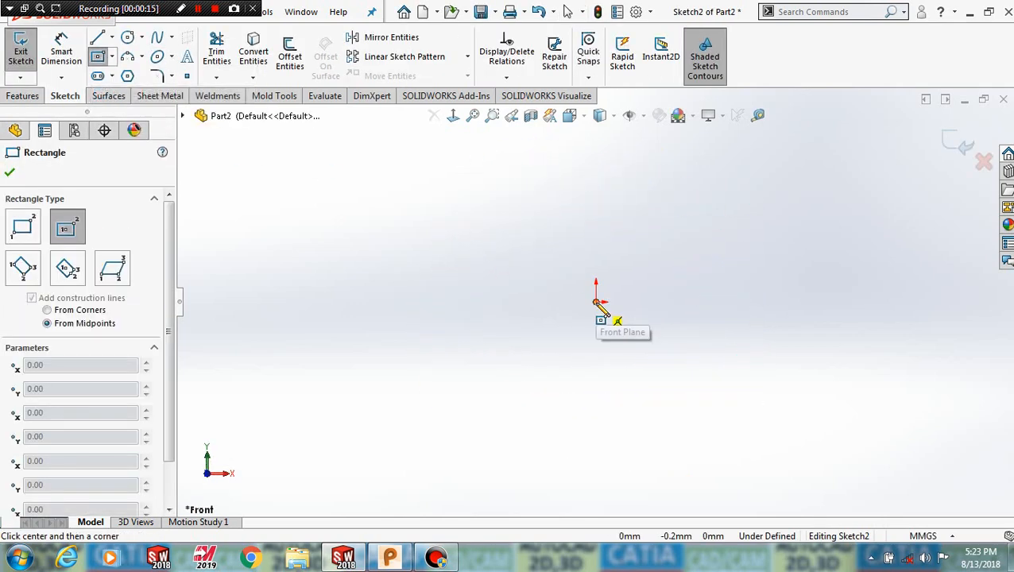
pyautogui.click(112, 37)
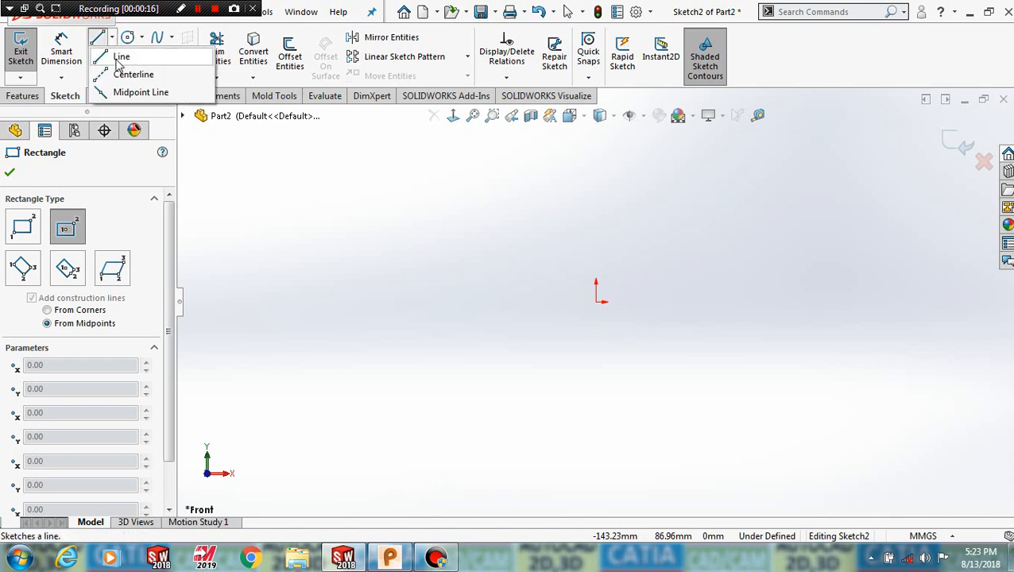
pyautogui.click(127, 61)
pyautogui.click(597, 303)
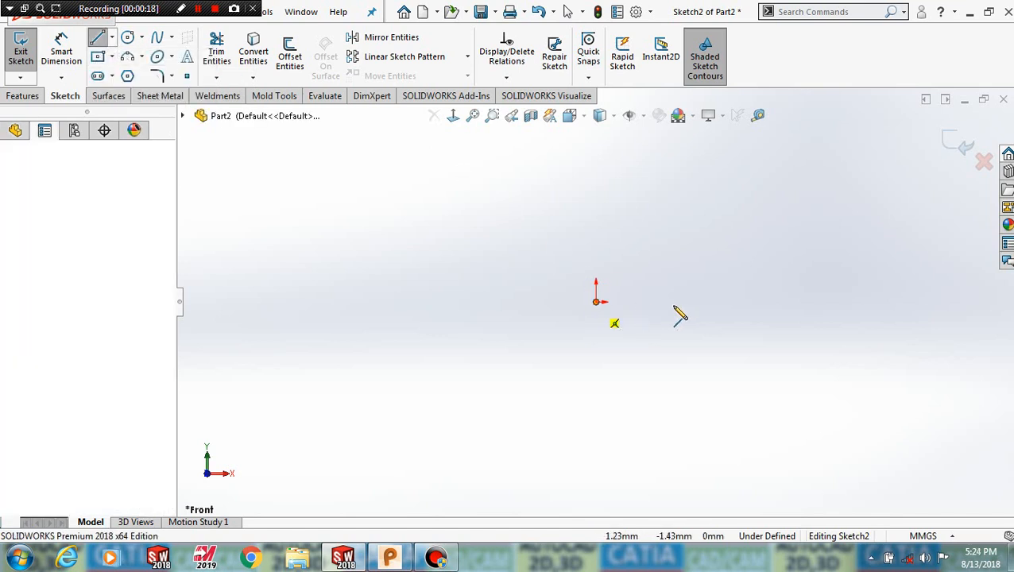
pyautogui.click(857, 301)
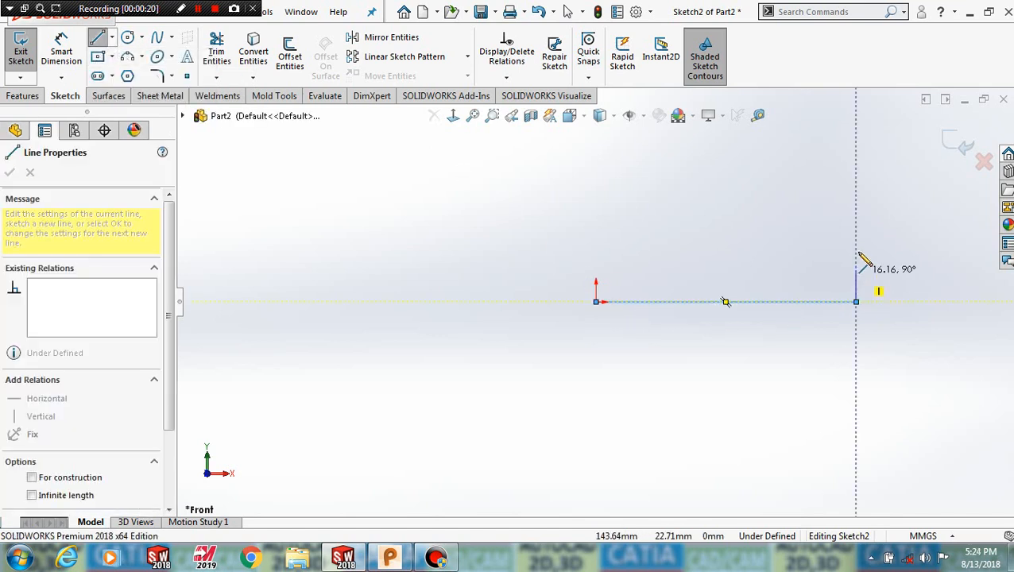
pyautogui.click(856, 209)
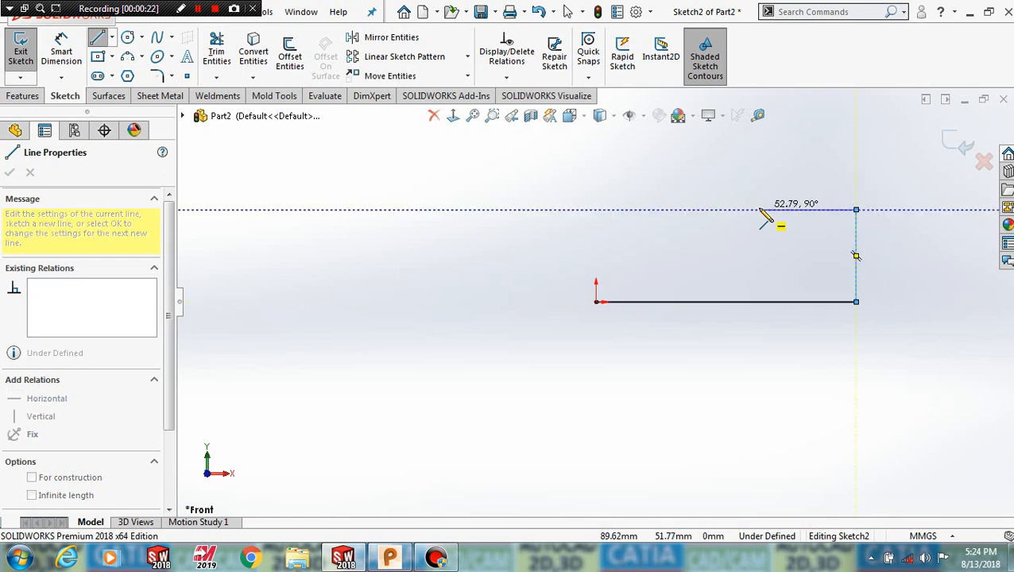
pyautogui.click(759, 209)
pyautogui.click(759, 153)
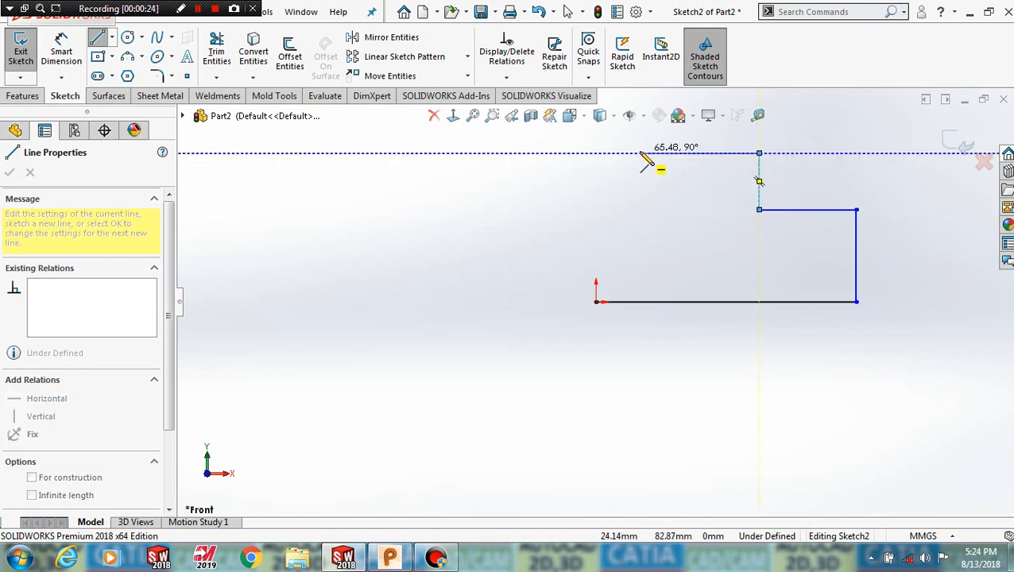
pyautogui.doubleClick(596, 153)
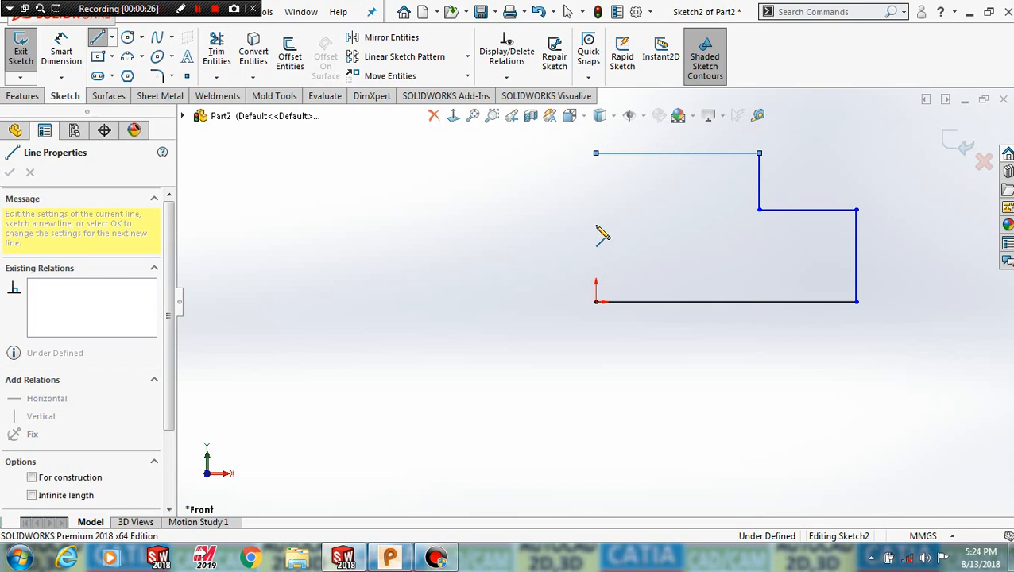
pyautogui.click(597, 302)
pyautogui.rightClick(597, 302)
pyautogui.click(685, 308)
# View the sketch plane straight on and dimension the profile's bottom edge to 150 mm.
pyautogui.scroll(4, 702, 295)
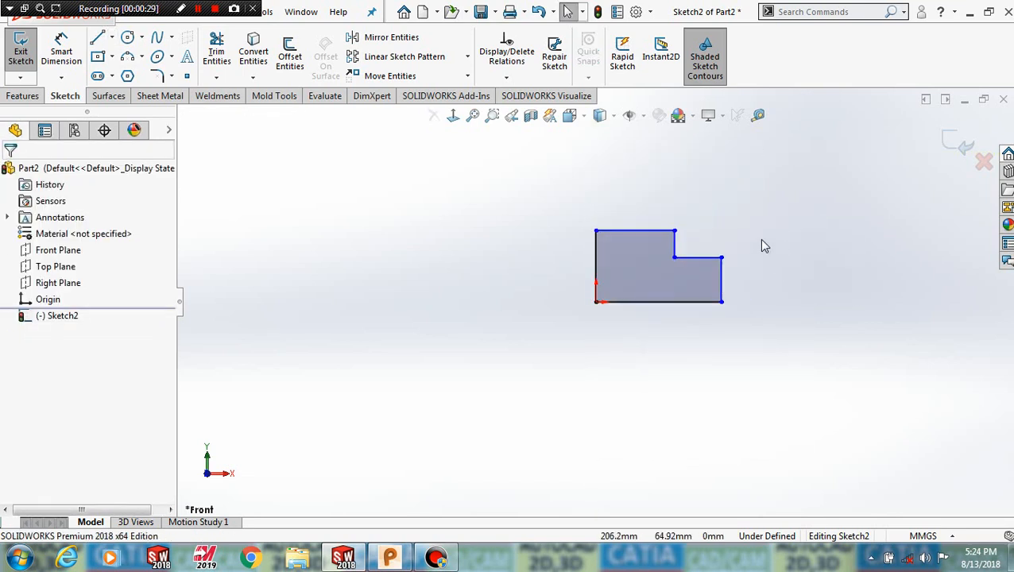
pyautogui.scroll(-5, 739, 238)
pyautogui.moveTo(530, 262); pyautogui.dragTo(574, 315, button='middle')
pyautogui.scroll(4, 567, 315)
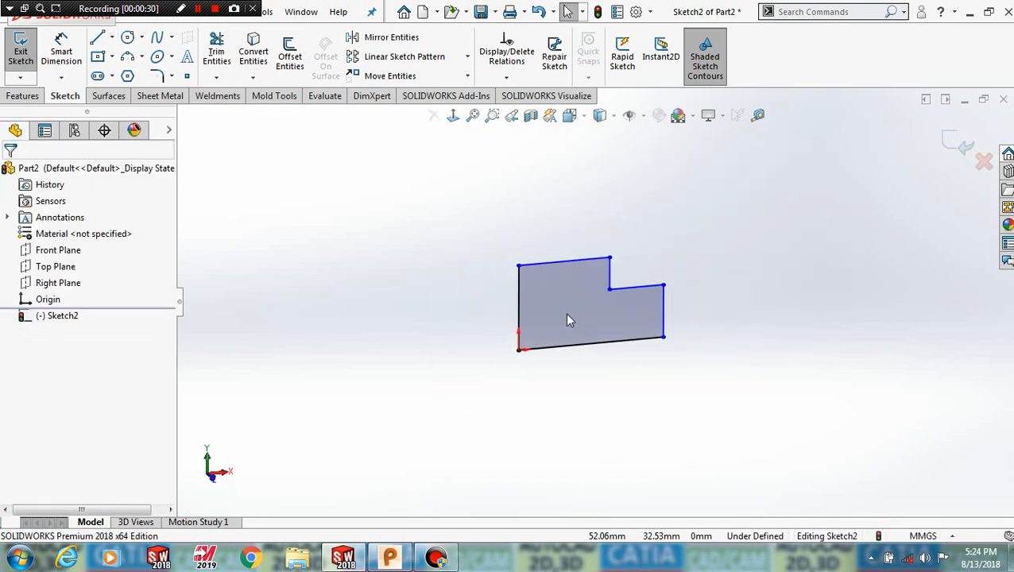
pyautogui.click(457, 119)
pyautogui.click(63, 50)
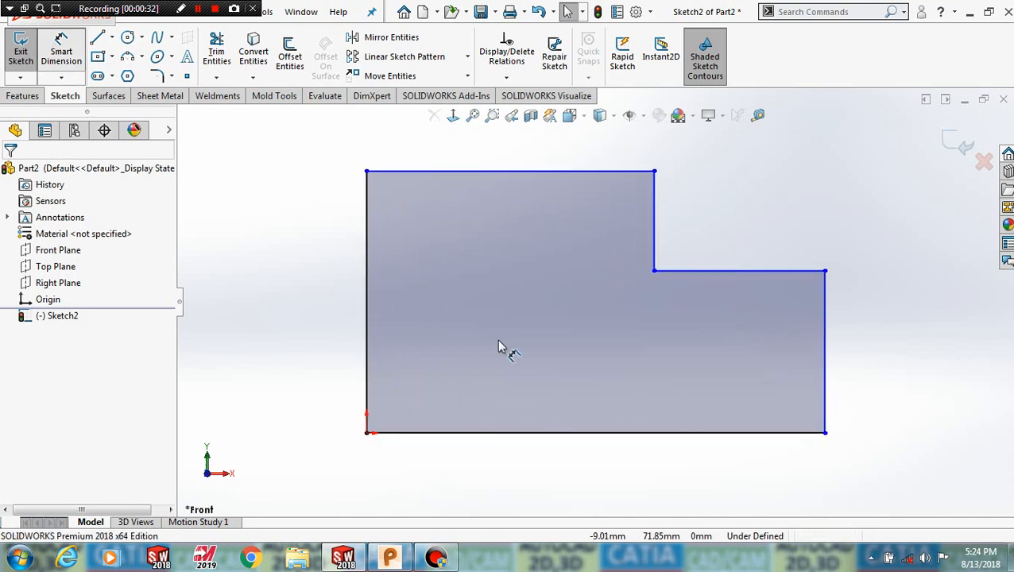
pyautogui.click(588, 434)
pyautogui.click(562, 476)
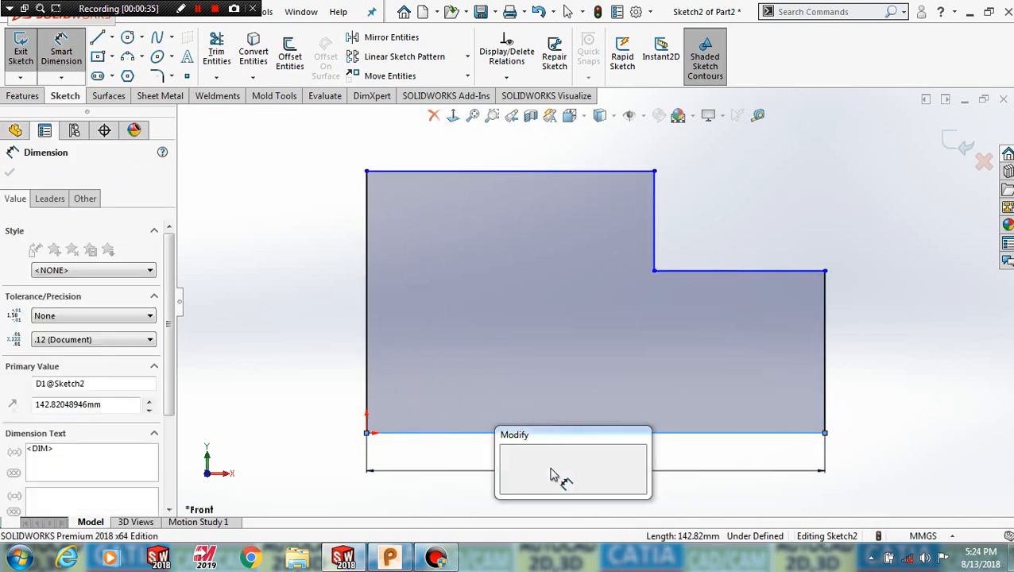
pyautogui.write('15')
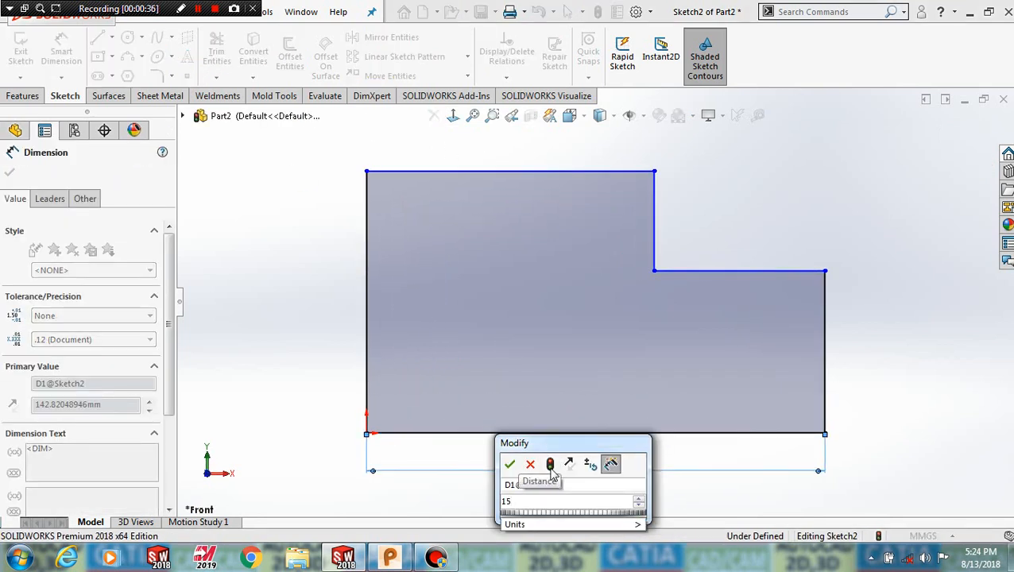
pyautogui.write('0')
pyautogui.press('Return')
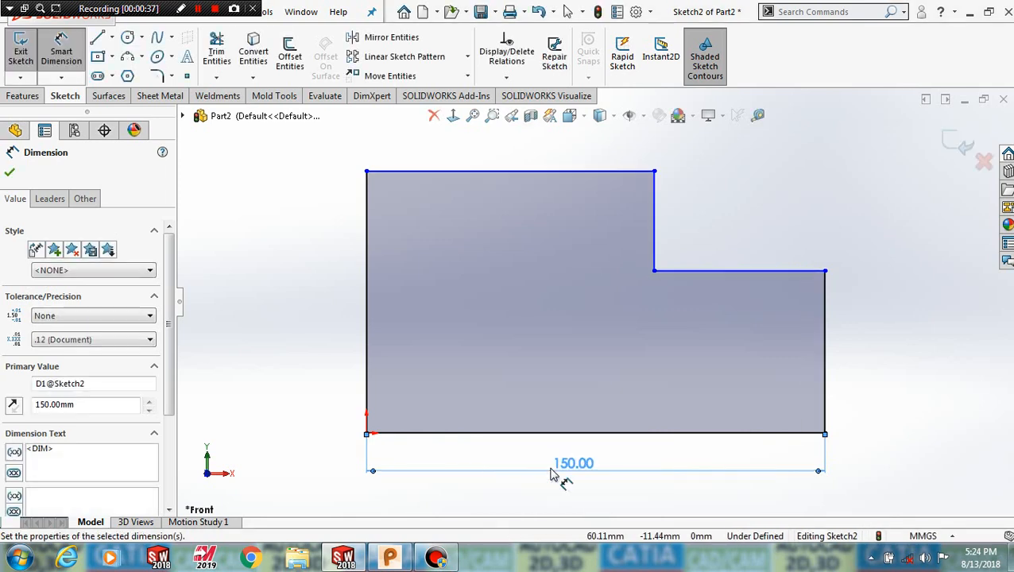
# Dimension the profile's left vertical edge, accepting its drawn length.
pyautogui.click(368, 321)
pyautogui.click(350, 313)
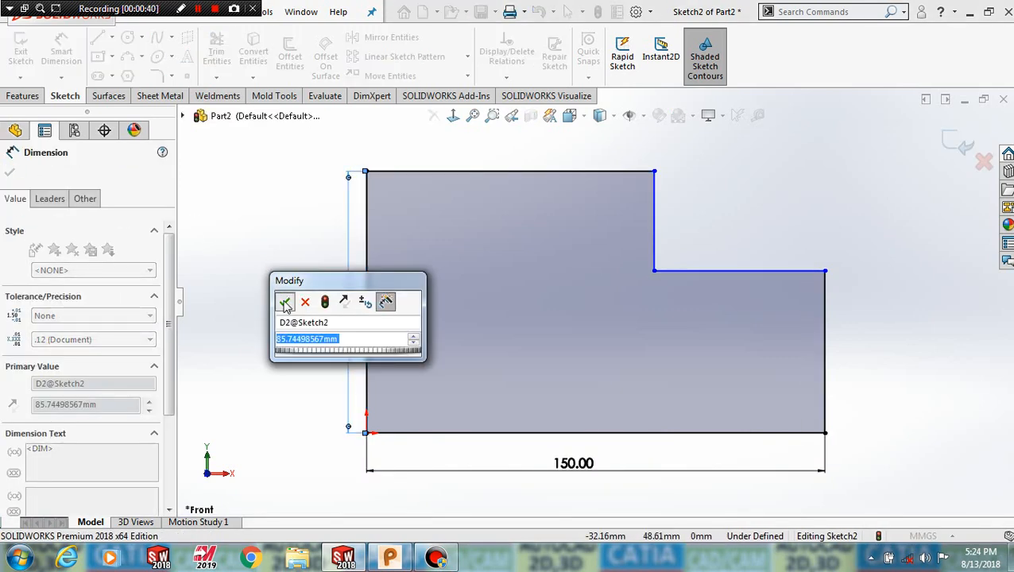
pyautogui.click(285, 303)
# Dimension the profile's top edge to 100 mm and its right vertical edge to 50 mm.
pyautogui.click(466, 170)
pyautogui.click(469, 153)
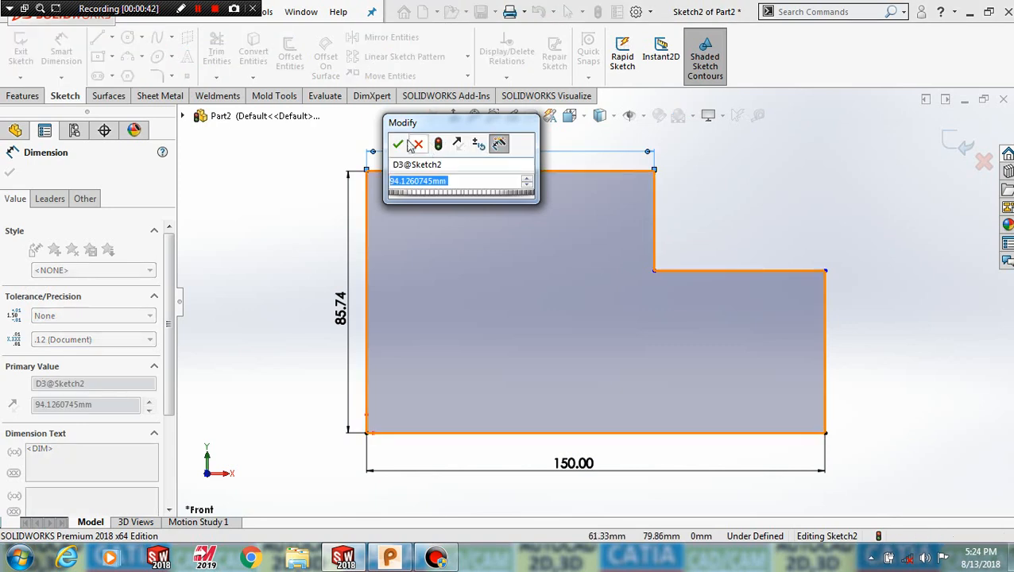
pyautogui.write('100')
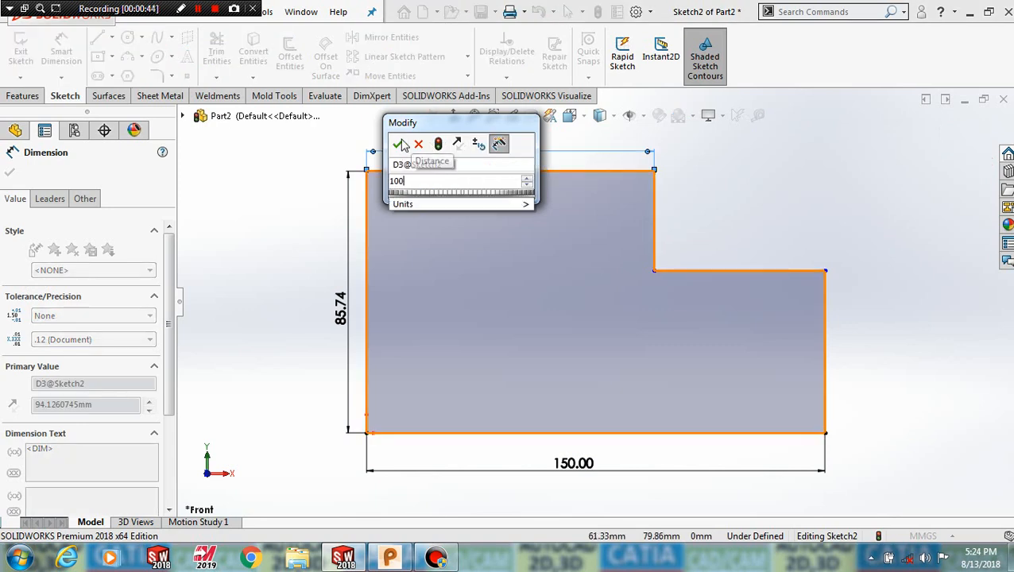
pyautogui.click(400, 144)
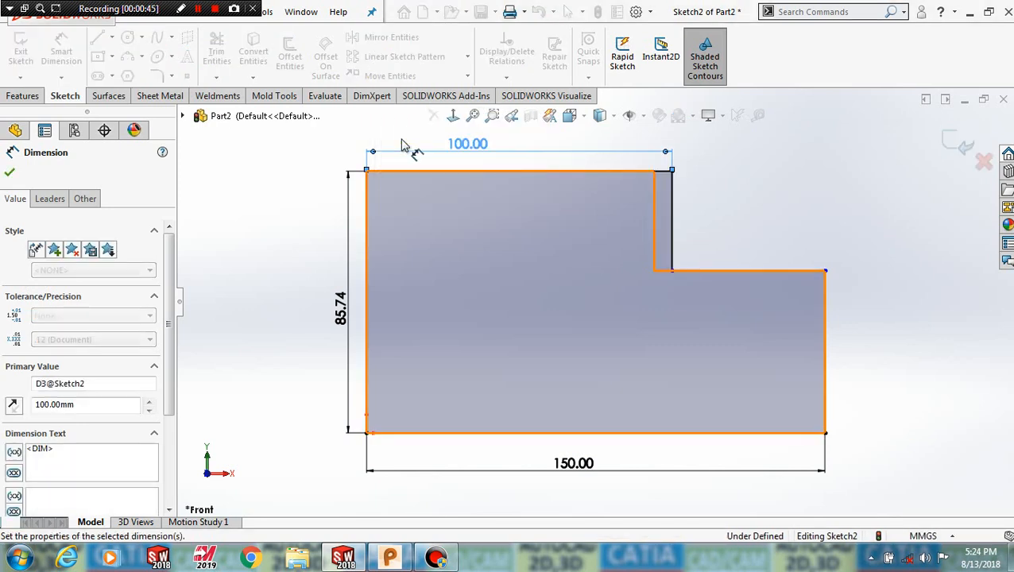
pyautogui.click(829, 374)
pyautogui.click(855, 370)
pyautogui.write('50')
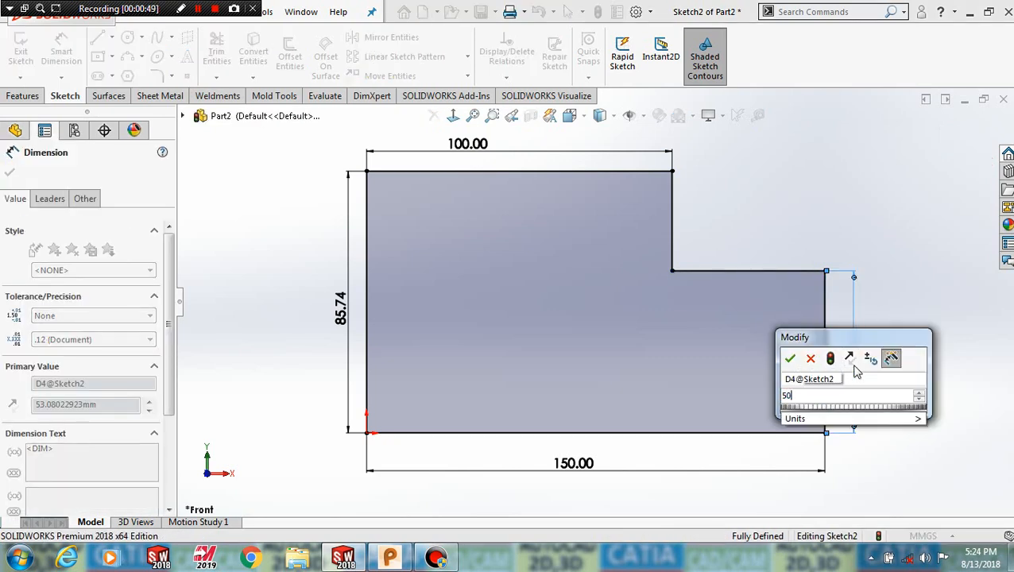
pyautogui.press('Return')
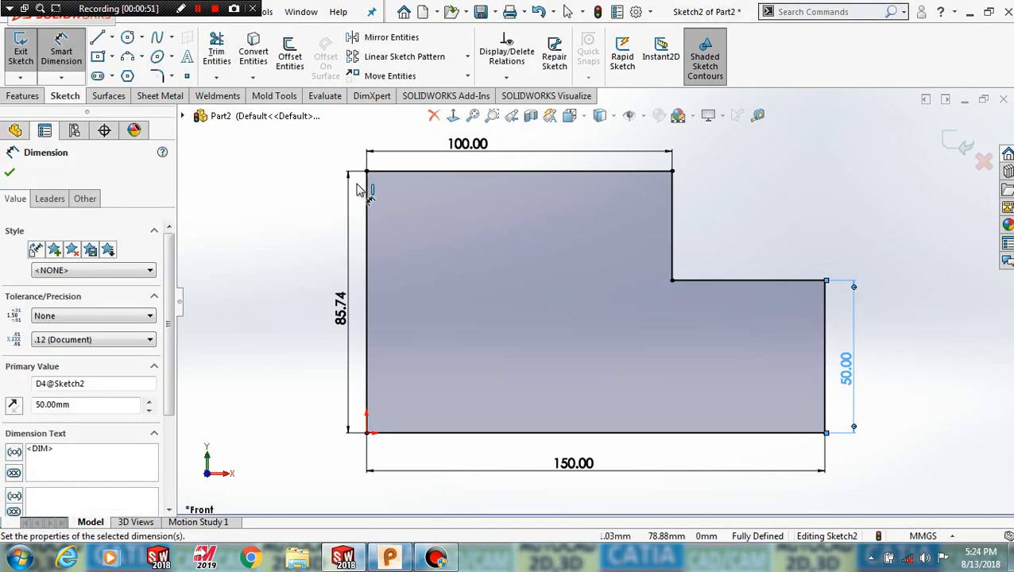
# Apply 10 mm sketch fillets to the inner notch corner and the outer corner above it.
pyautogui.click(157, 75)
pyautogui.click(673, 279)
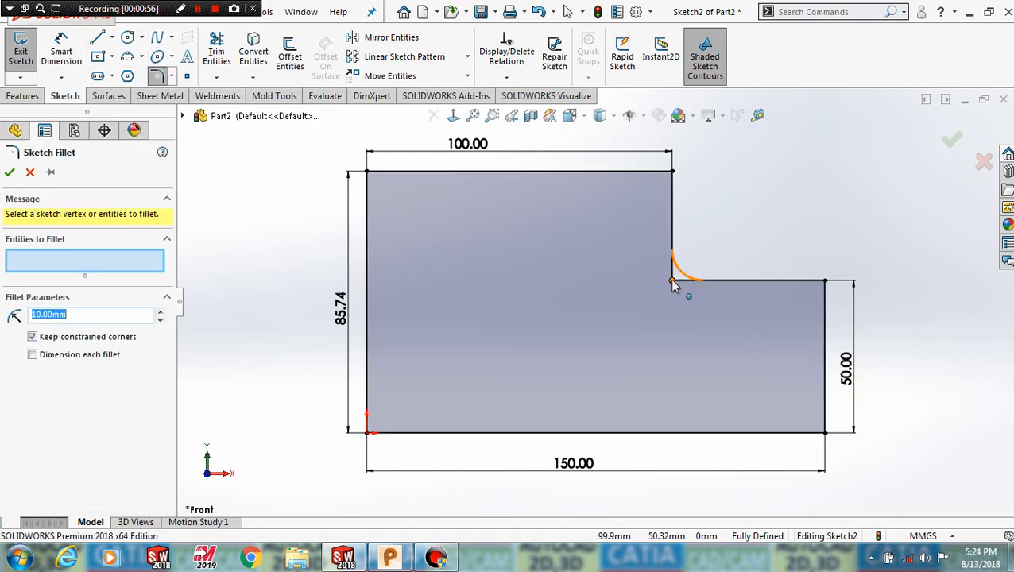
pyautogui.click(673, 171)
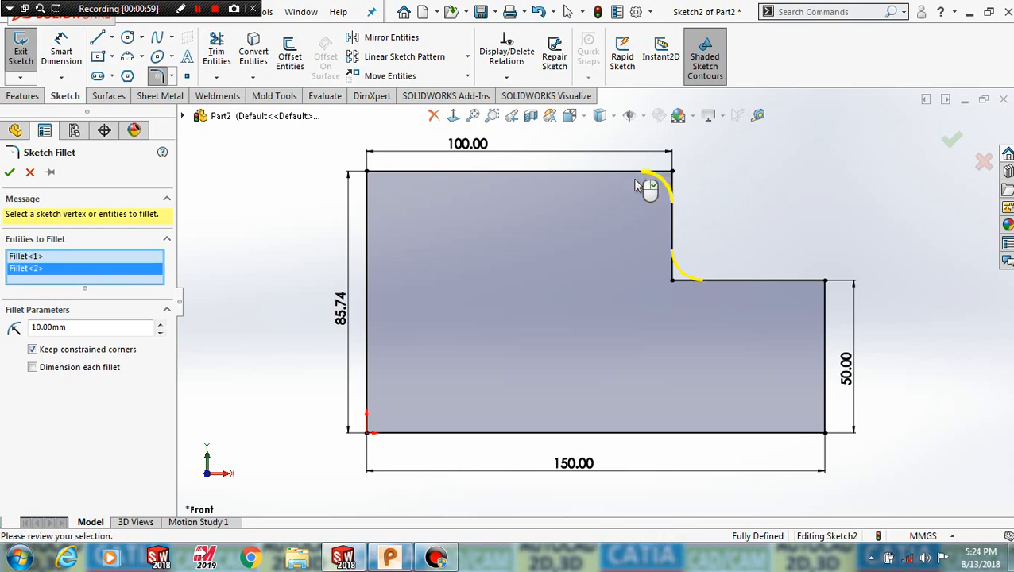
pyautogui.click(11, 173)
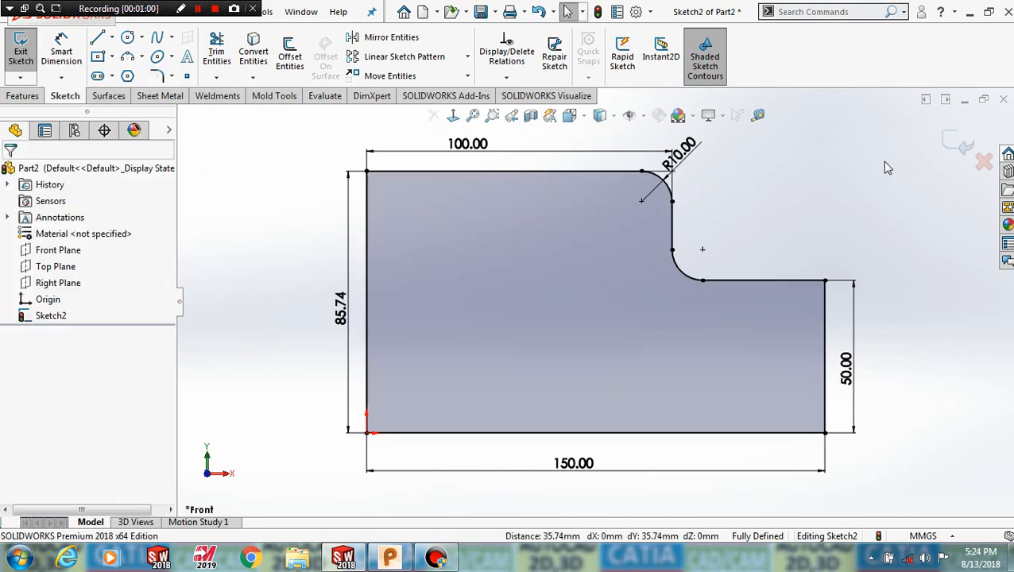
# Finish the sketch and extrude the profile 30 mm as a blind boss in the reversed direction.
pyautogui.click(964, 150)
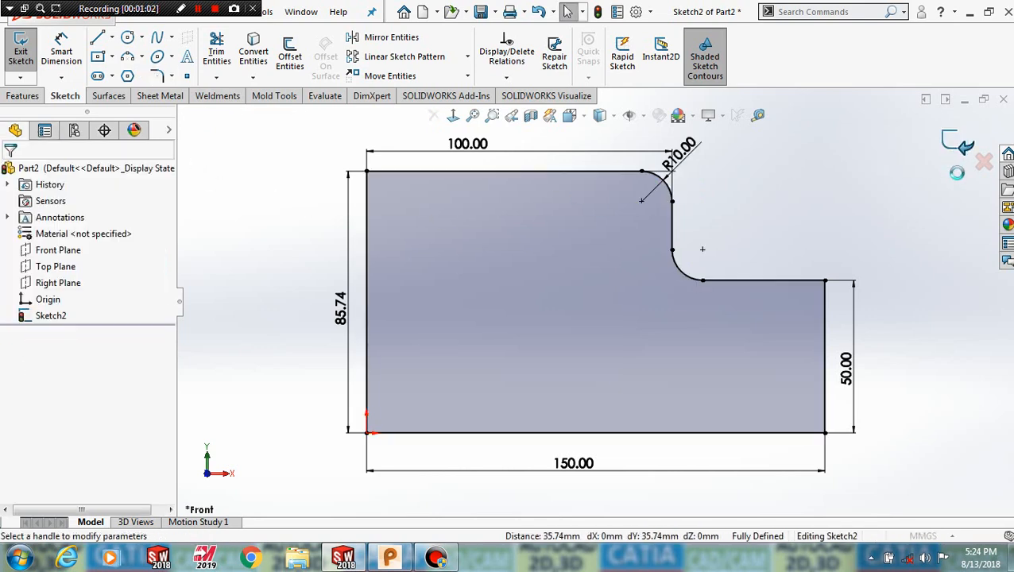
pyautogui.moveTo(768, 337); pyautogui.dragTo(687, 110, button='middle')
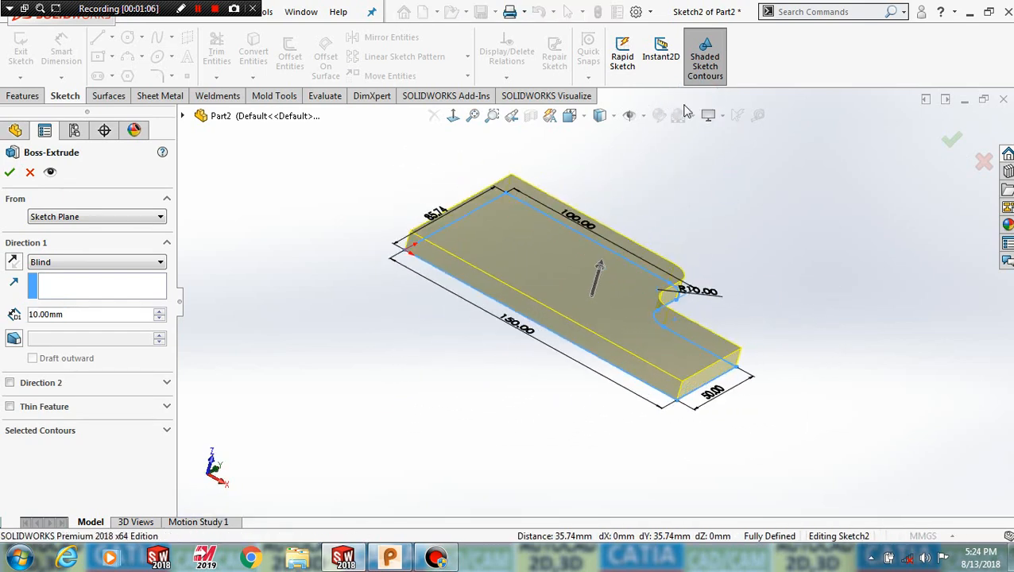
pyautogui.moveTo(442, 398); pyautogui.dragTo(411, 375, button='middle')
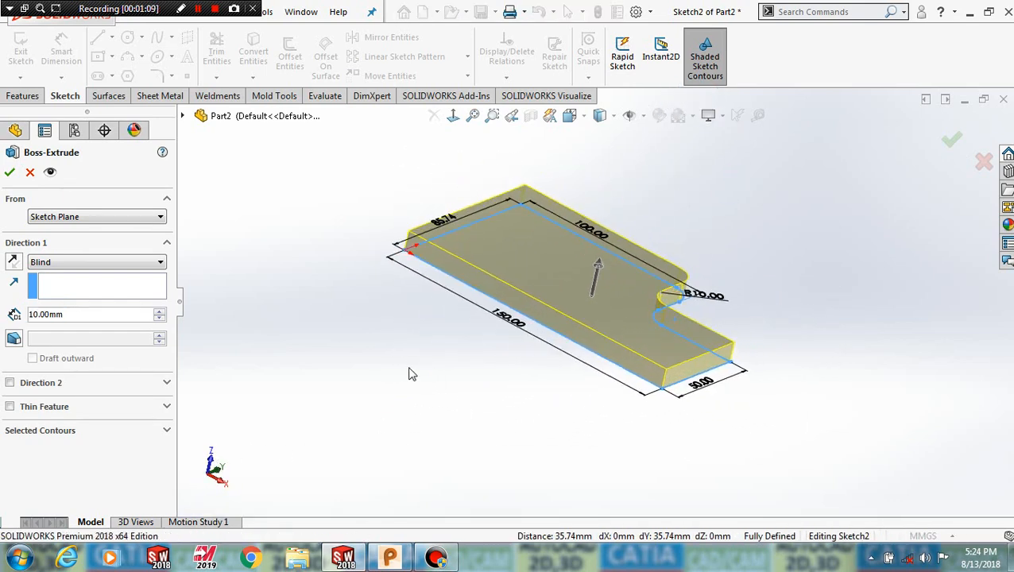
pyautogui.click(14, 262)
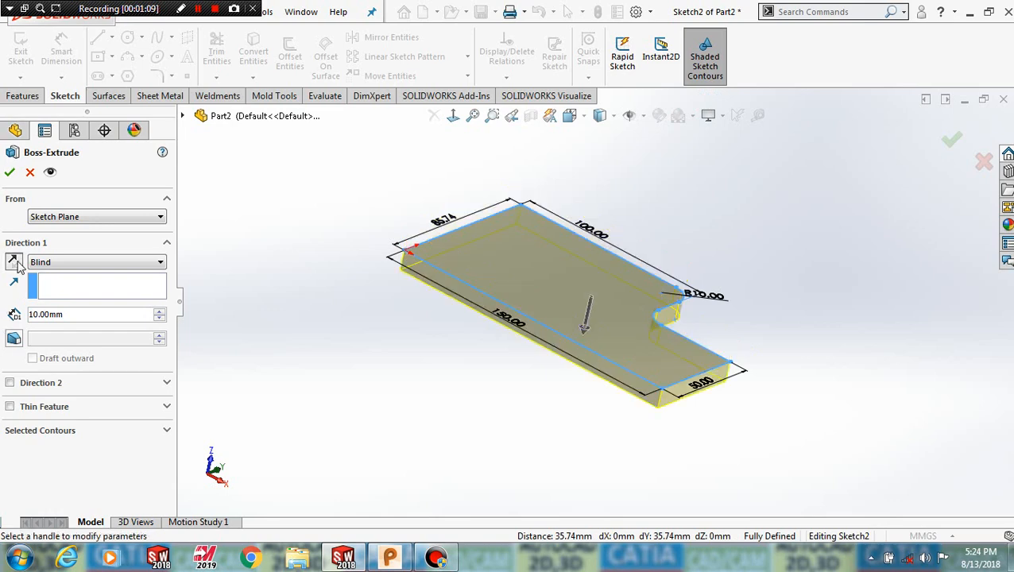
pyautogui.click(160, 311)
pyautogui.click(160, 311)
pyautogui.moveTo(205, 321); pyautogui.dragTo(311, 253, button='middle')
pyautogui.scroll(1, 383, 227)
pyautogui.scroll(-1, 389, 225)
pyautogui.scroll(-1, 634, 270)
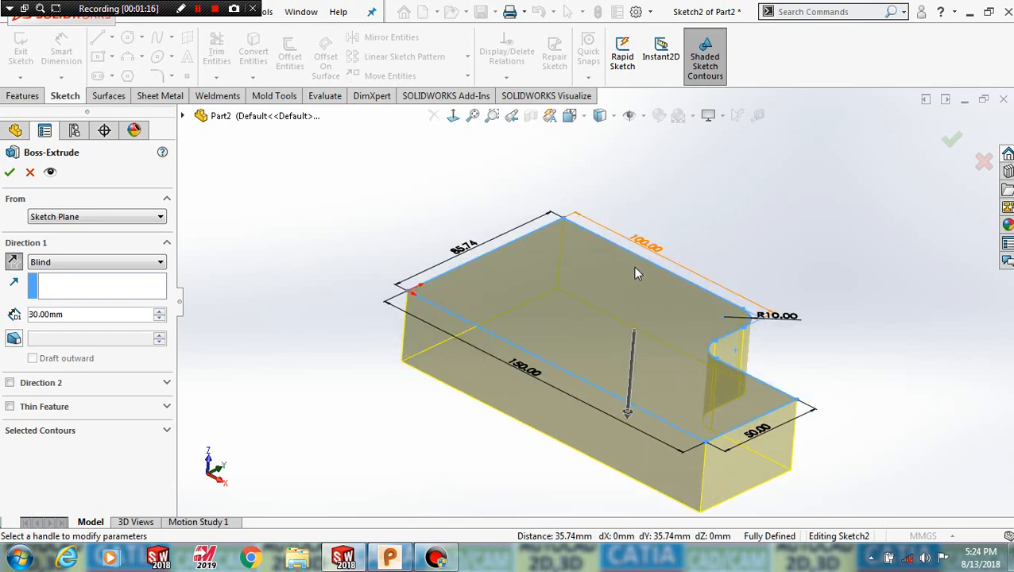
pyautogui.click(10, 173)
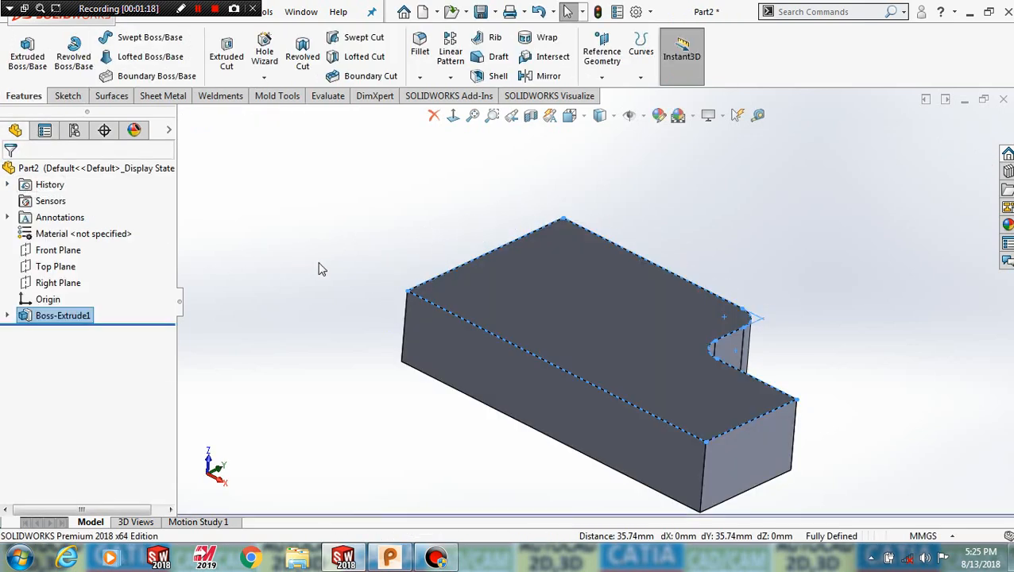
# Create a reference coordinate system at the block's origin corner with the default axis directions.
pyautogui.moveTo(312, 270); pyautogui.dragTo(527, 381, button='middle')
pyautogui.click(604, 47)
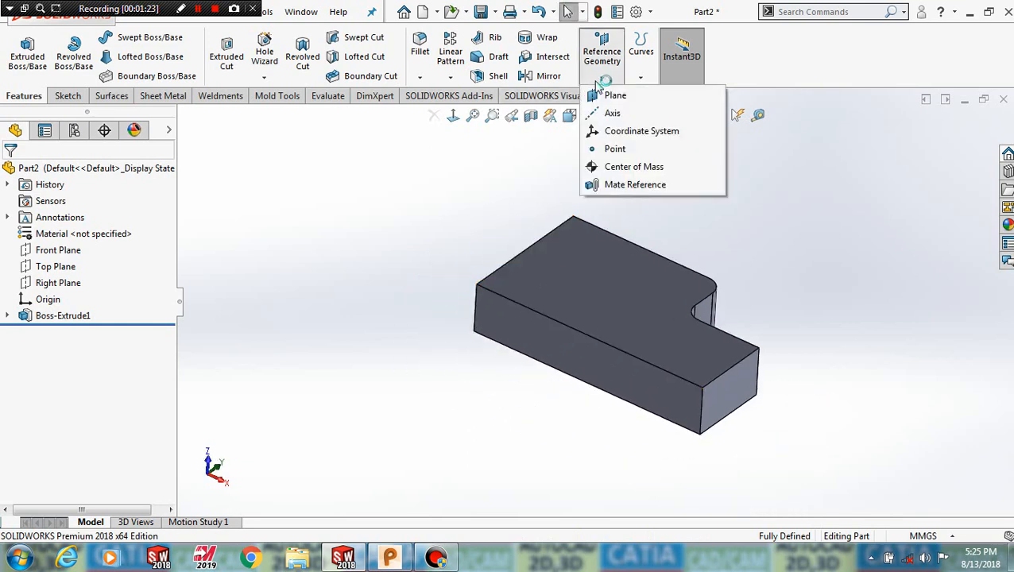
pyautogui.click(612, 137)
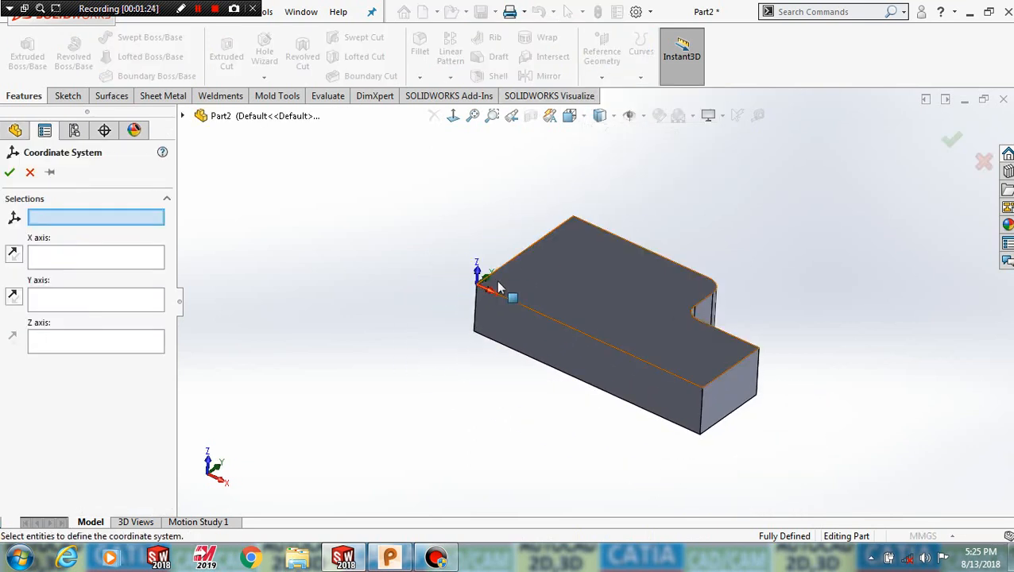
pyautogui.click(10, 173)
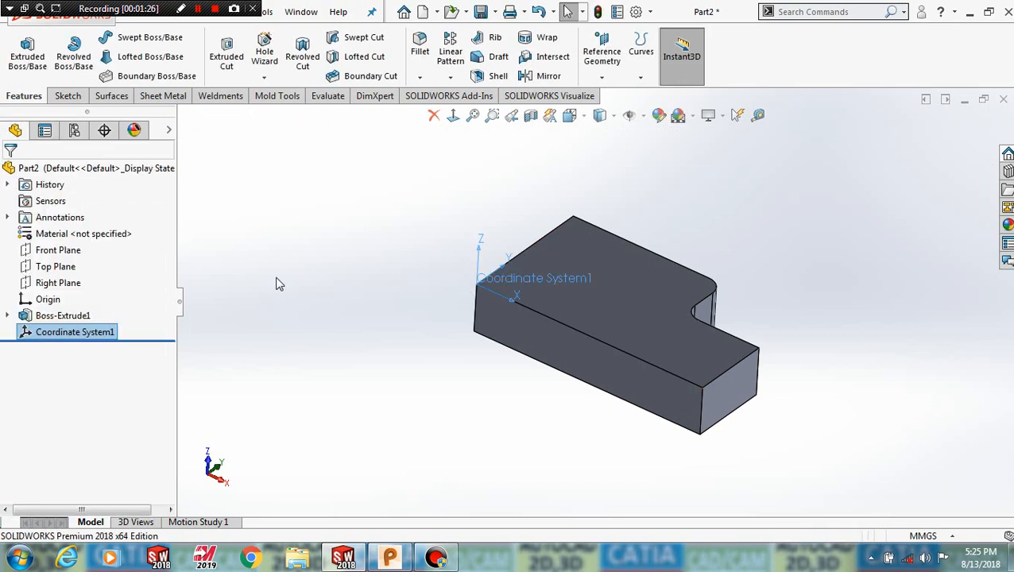
pyautogui.moveTo(276, 283); pyautogui.dragTo(304, 290, button='middle')
pyautogui.click(305, 292)
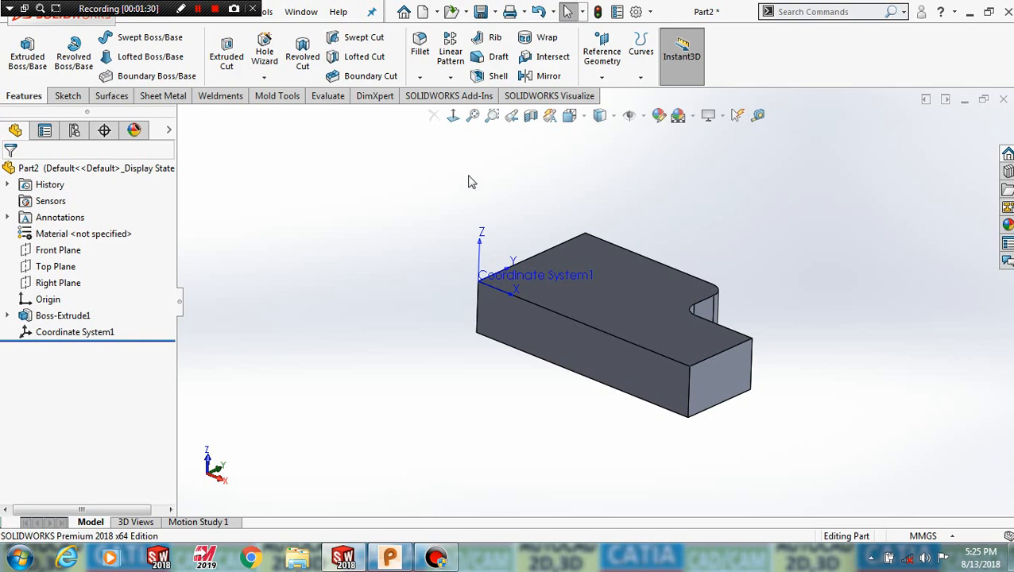
# Set the output coordinate system for IGES 5.3 export to Coordinate System1 in the system options.
pyautogui.click(636, 12)
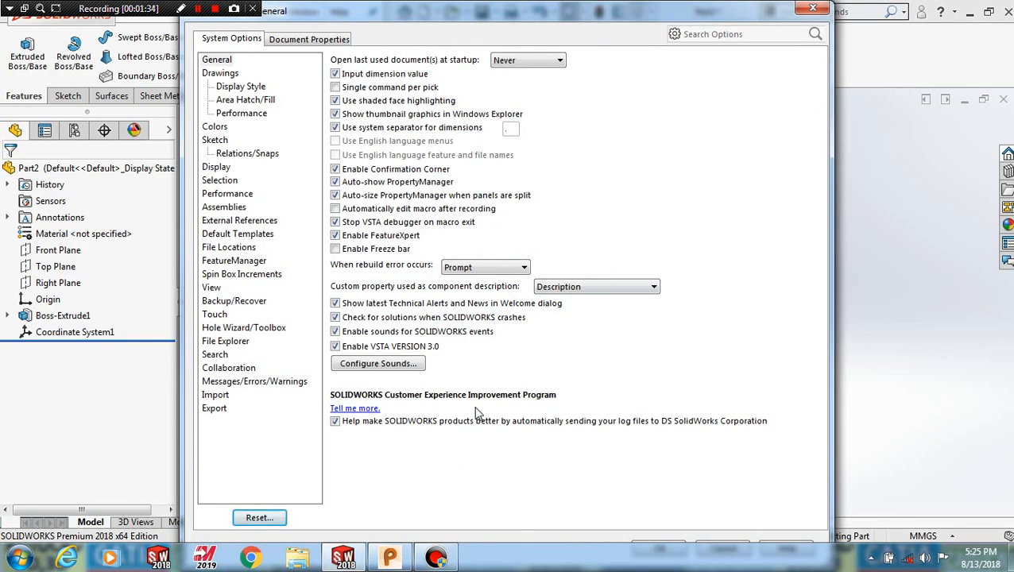
pyautogui.click(213, 410)
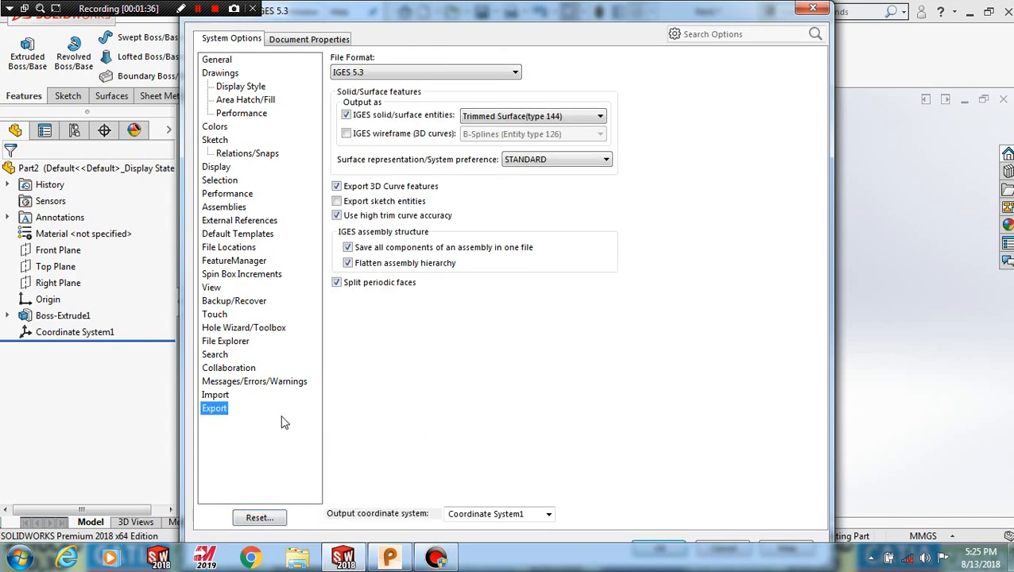
pyautogui.click(504, 517)
pyautogui.click(547, 514)
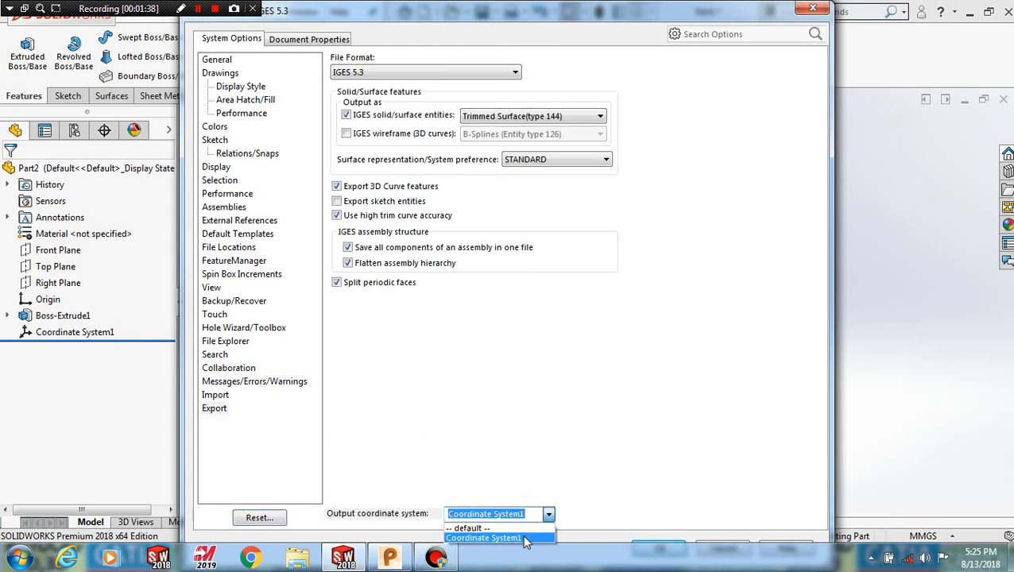
pyautogui.click(523, 539)
pyautogui.click(671, 549)
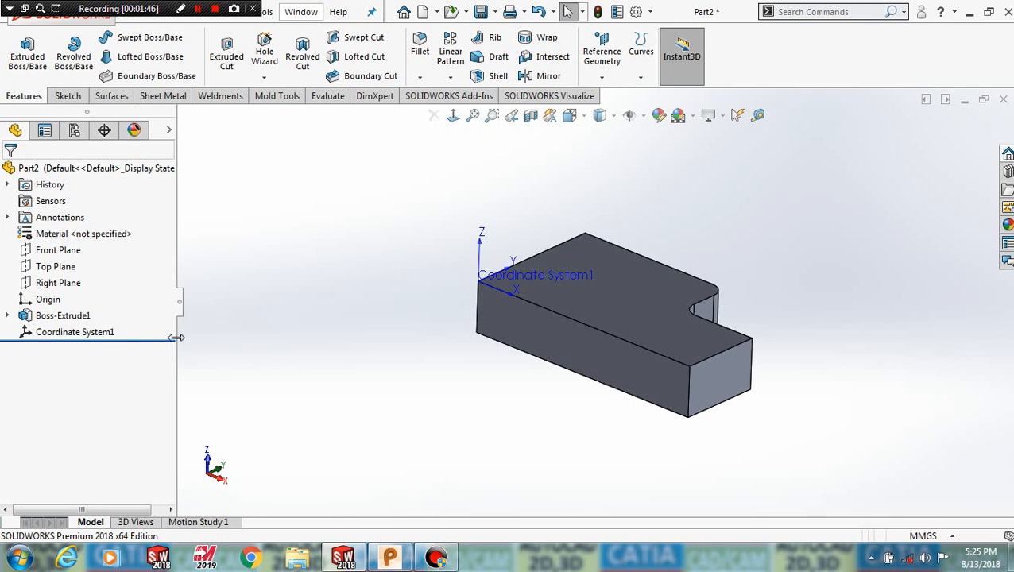
pyautogui.click(97, 333)
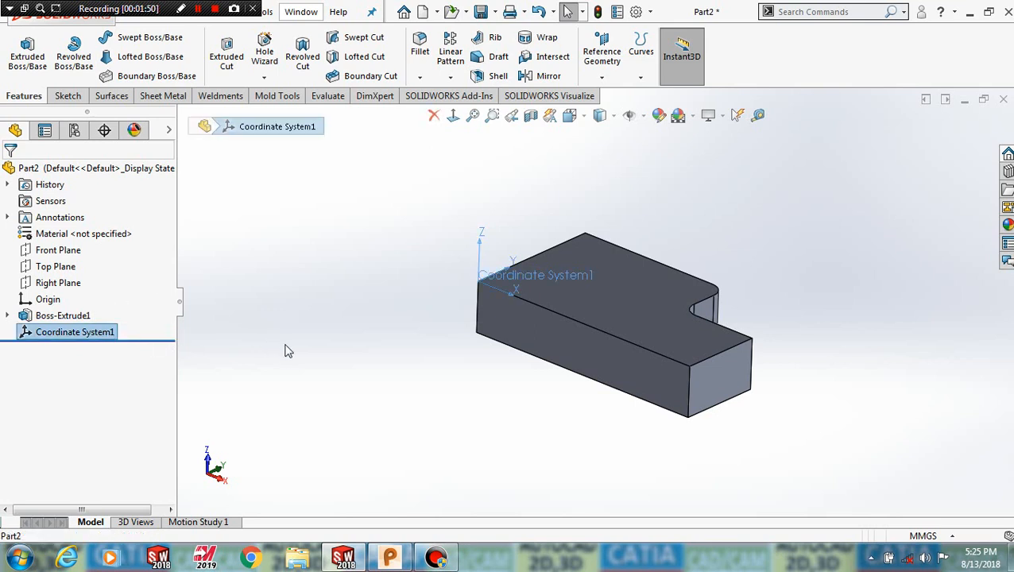
pyautogui.click(348, 388)
pyautogui.moveTo(350, 387)
pyautogui.mouseDown(button='middle')
pyautogui.moveTo(357, 385)
pyautogui.moveTo(349, 390)
pyautogui.mouseUp(button='middle')
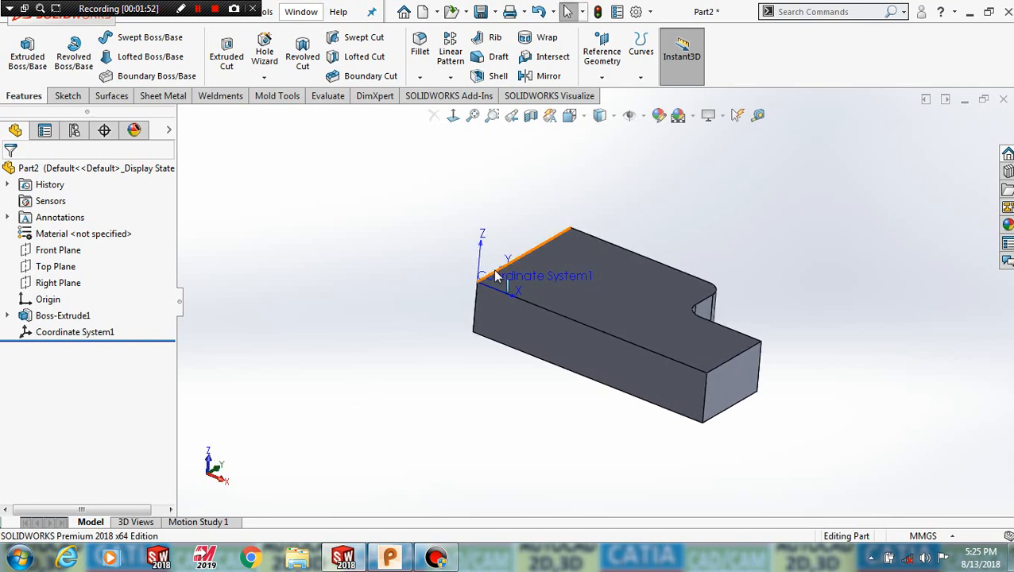
pyautogui.moveTo(484, 256); pyautogui.dragTo(455, 262, button='middle')
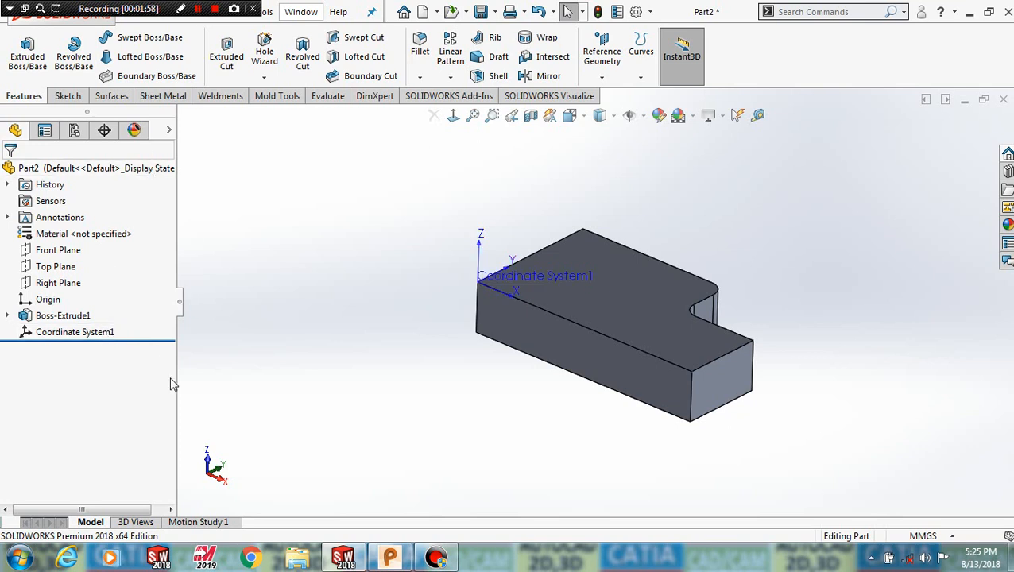
pyautogui.moveTo(504, 411); pyautogui.dragTo(498, 387, button='middle')
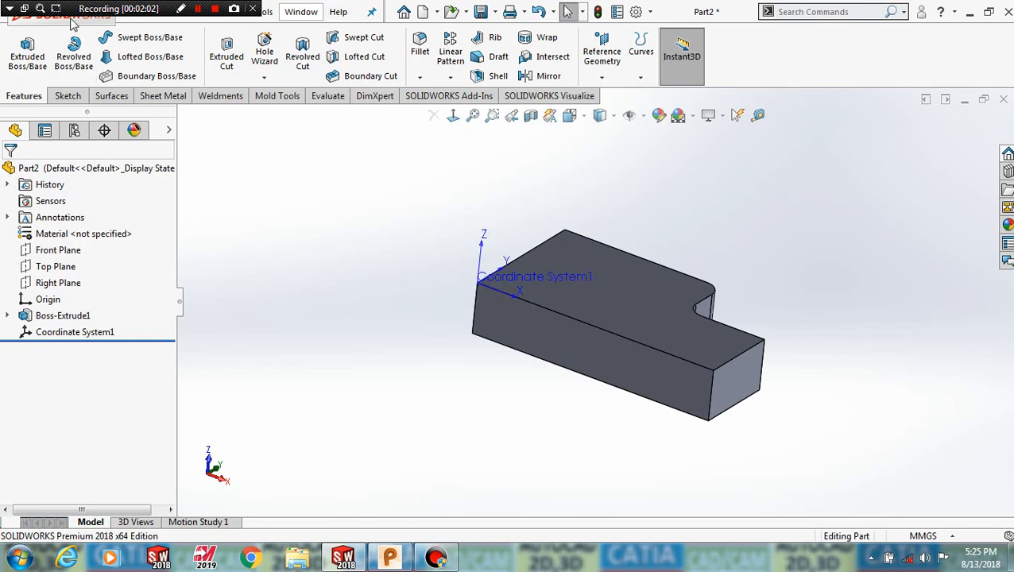
# Snap the SOLIDWORKS and PowerMill Modelling windows to the desktop's right half and widen the SOLIDWORKS window over the middle of the desktop.
pyautogui.click(15, 14)
pyautogui.click(350, 208)
pyautogui.doubleClick(692, 14)
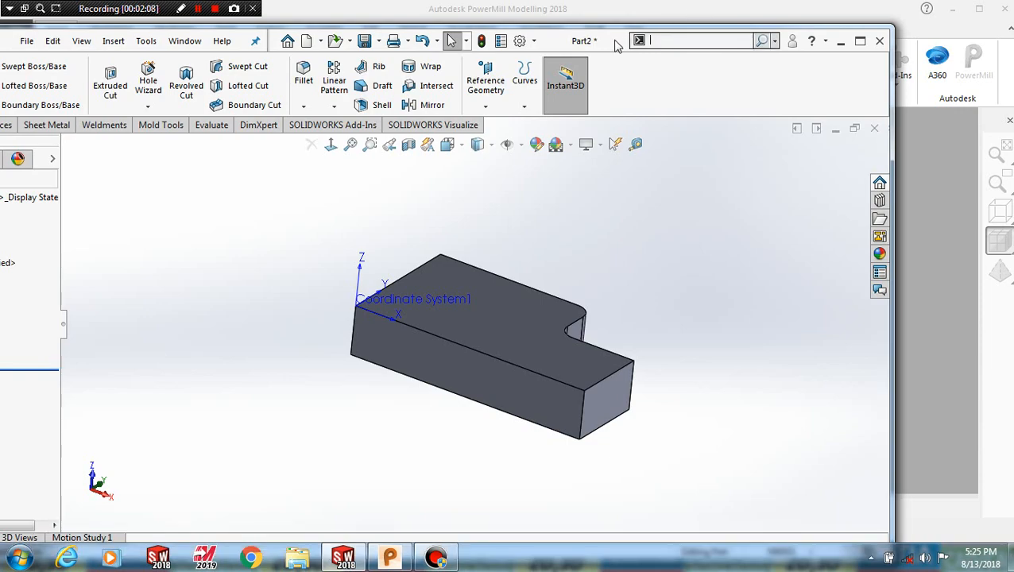
pyautogui.moveTo(614, 42); pyautogui.dragTo(1012, 7)
pyautogui.moveTo(447, 8); pyautogui.dragTo(1012, 48)
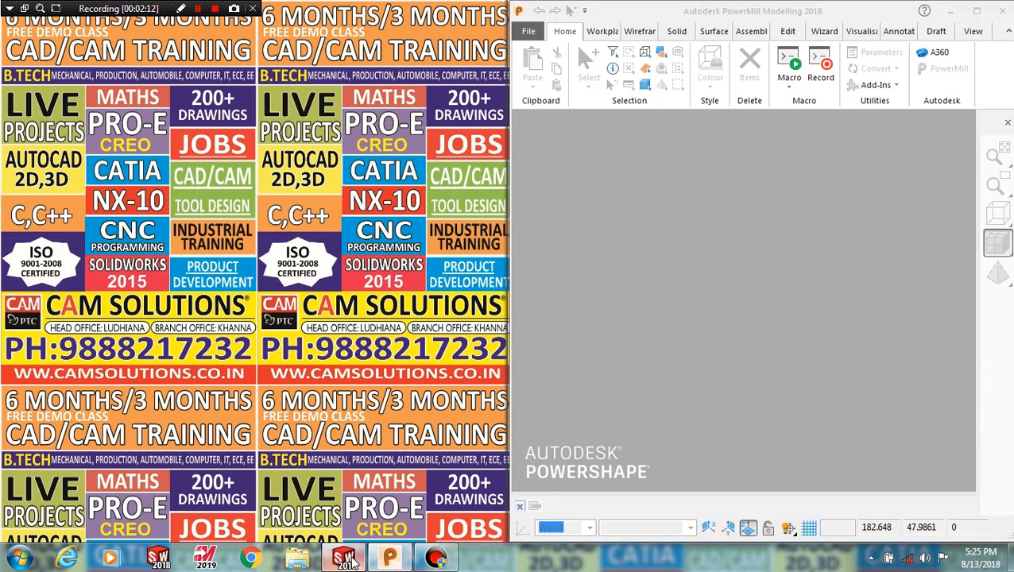
pyautogui.click(343, 556)
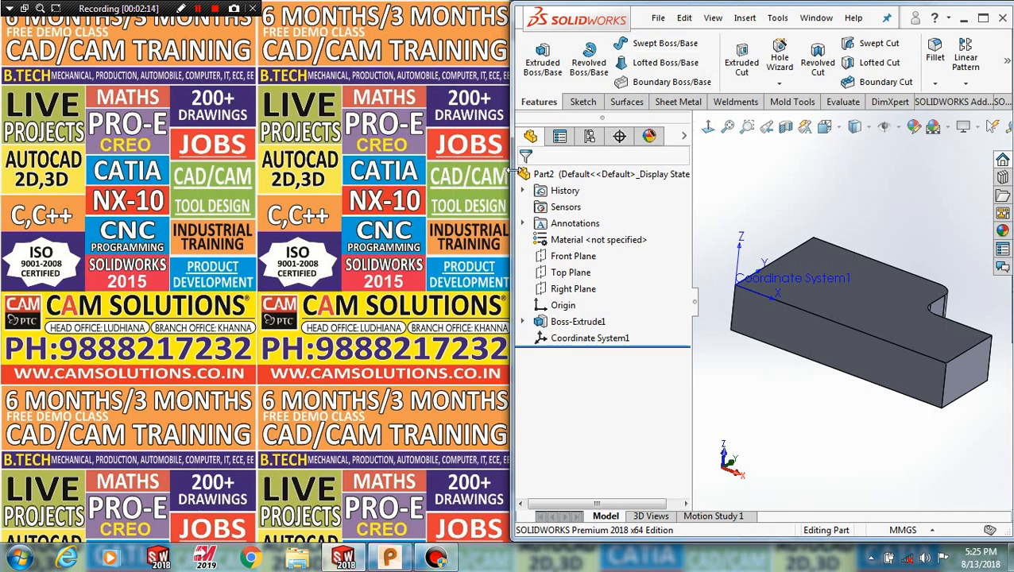
pyautogui.moveTo(516, 173); pyautogui.dragTo(266, 173)
# Save the block as the IGES file Part2.IGS in the delcam program folder on drive D.
pyautogui.click(409, 18)
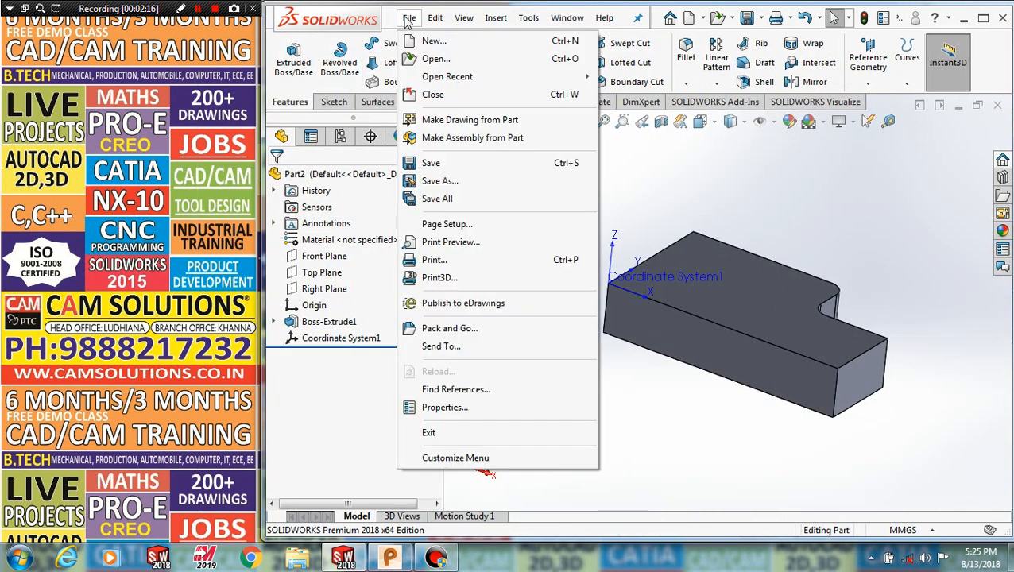
pyautogui.click(447, 180)
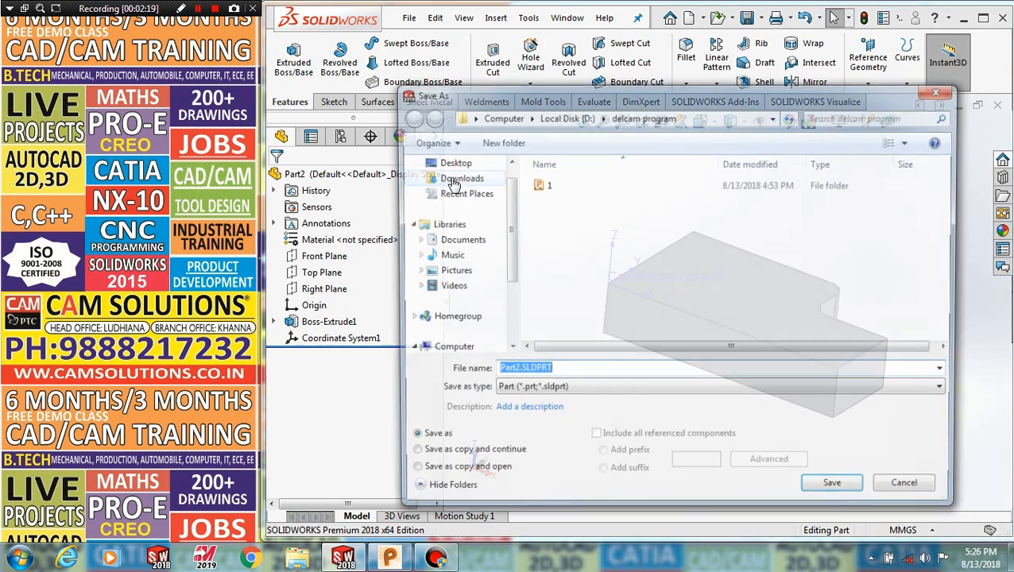
pyautogui.click(581, 394)
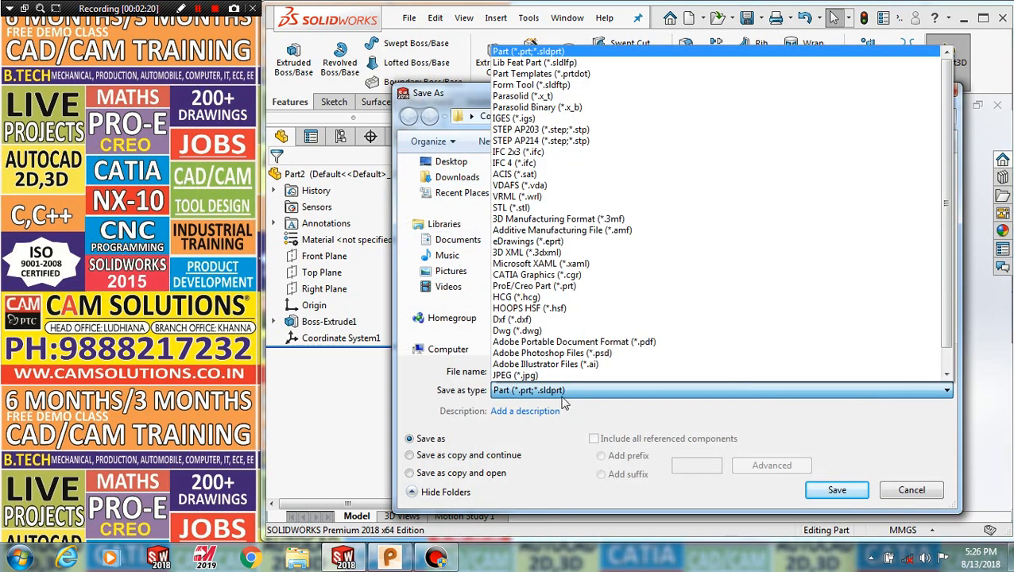
pyautogui.click(517, 117)
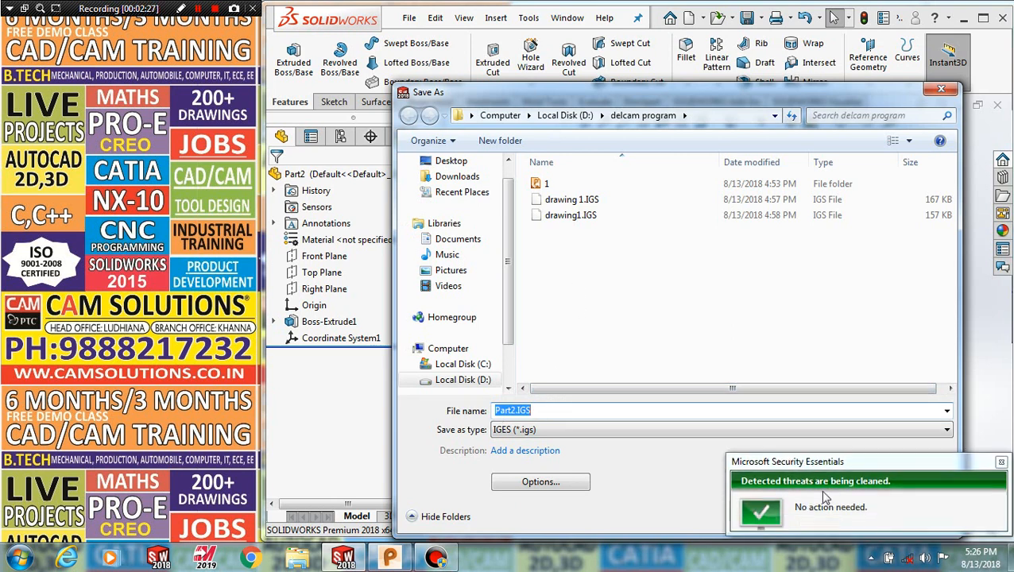
pyautogui.click(1002, 460)
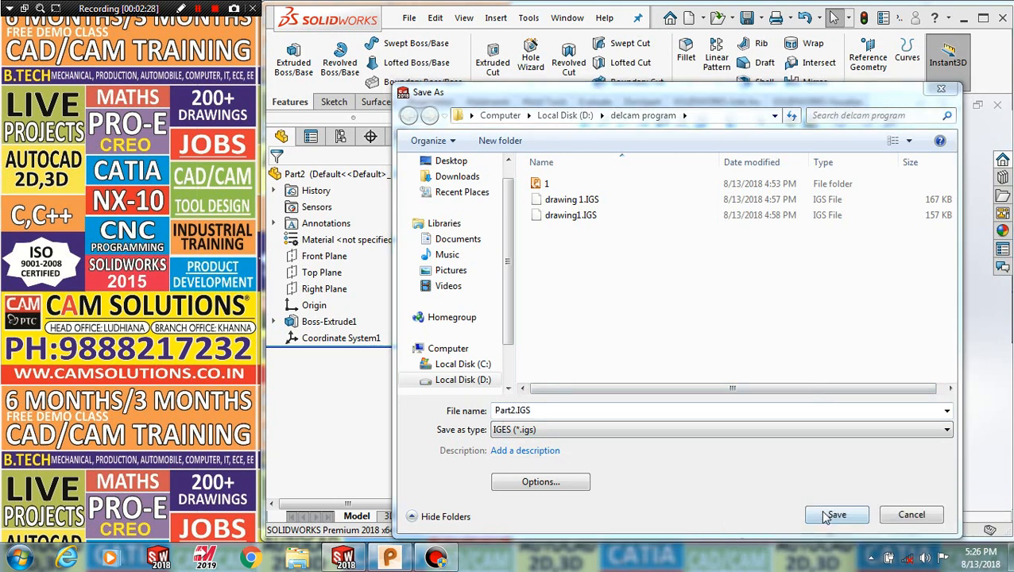
pyautogui.click(834, 515)
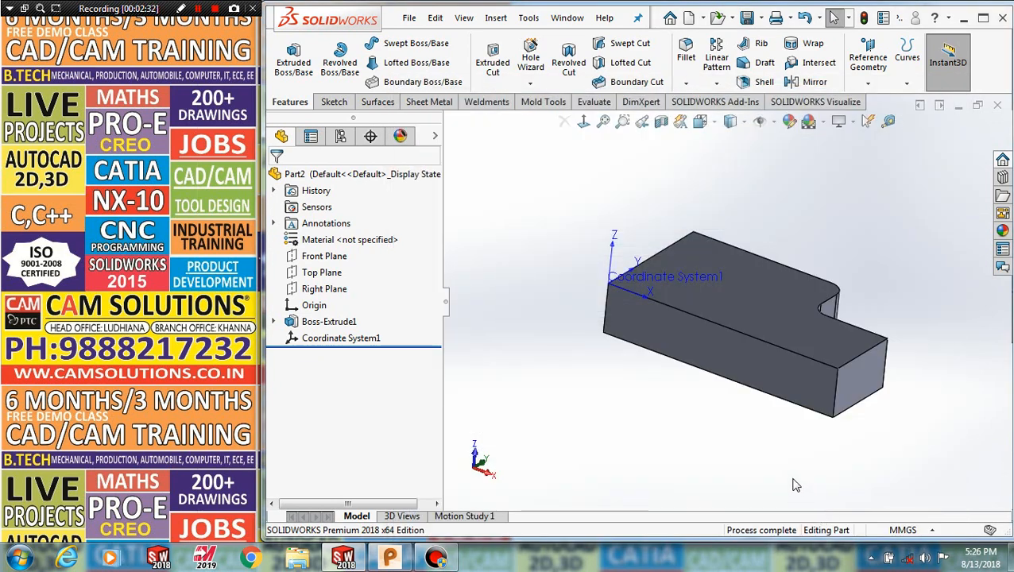
# Close SOLIDWORKS without saving the modified part and widen the PowerMill Modelling window.
pyautogui.click(1002, 17)
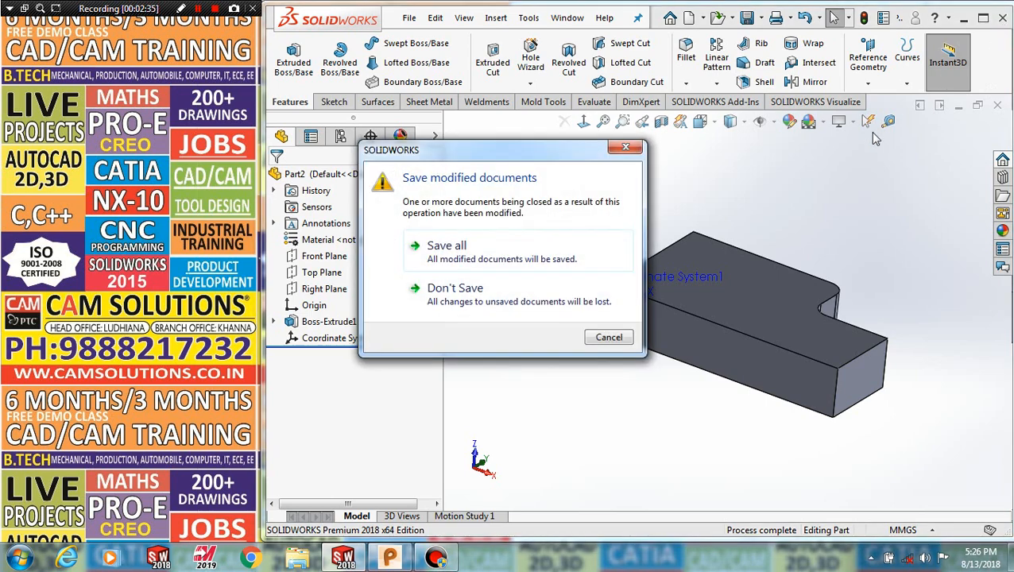
pyautogui.click(512, 295)
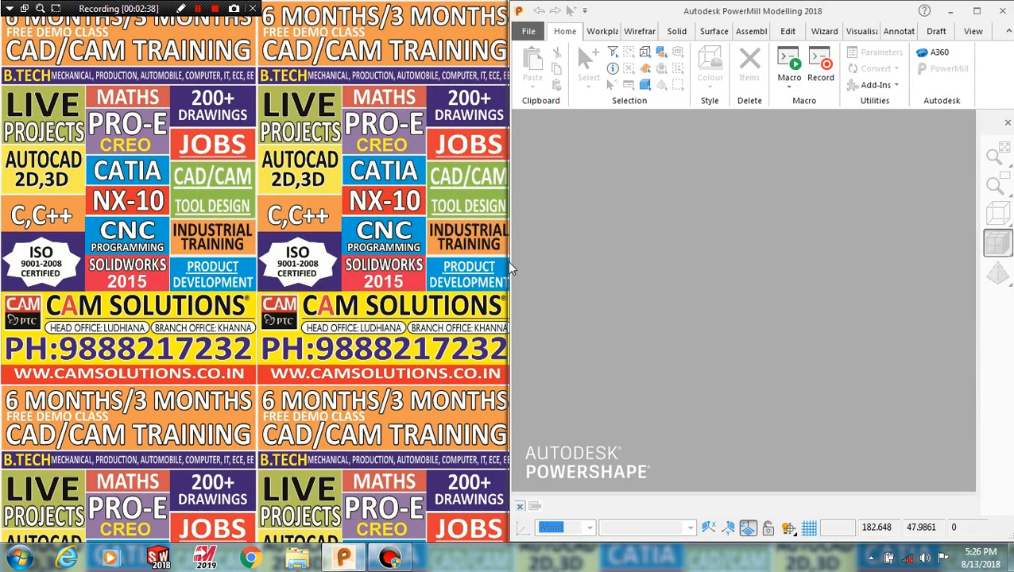
pyautogui.moveTo(511, 262); pyautogui.dragTo(257, 237)
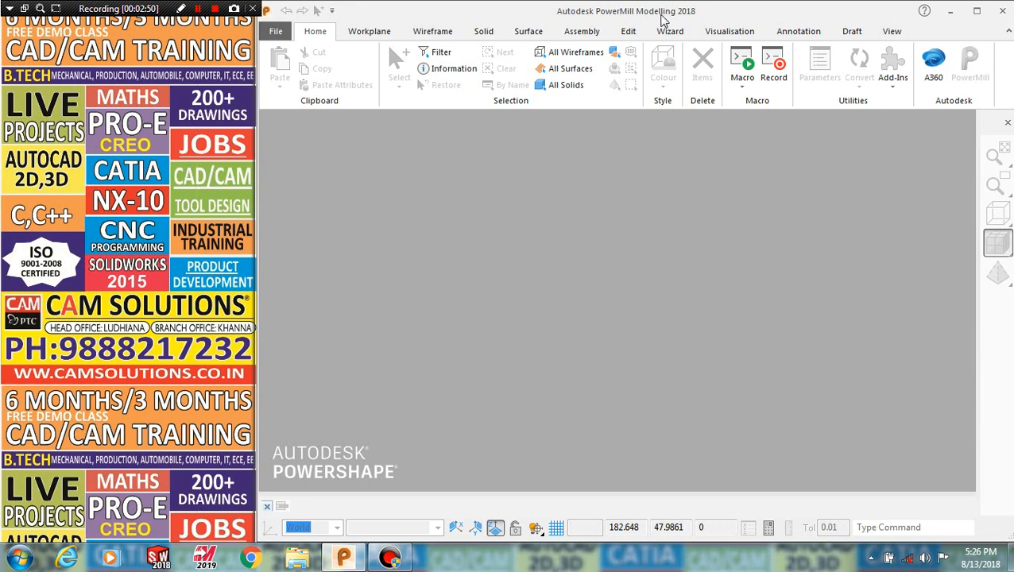
pyautogui.click(275, 31)
pyautogui.click(288, 117)
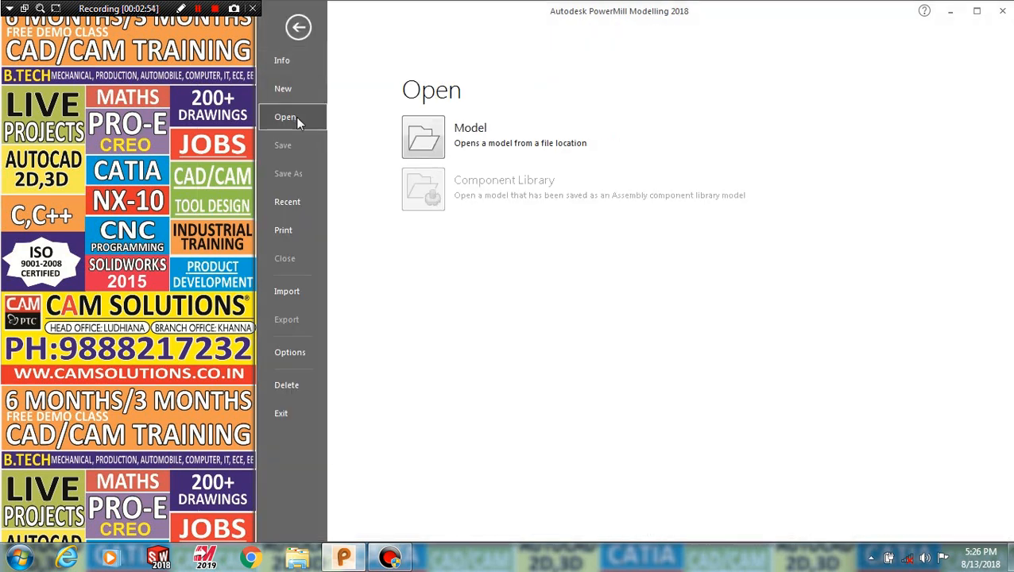
pyautogui.click(423, 137)
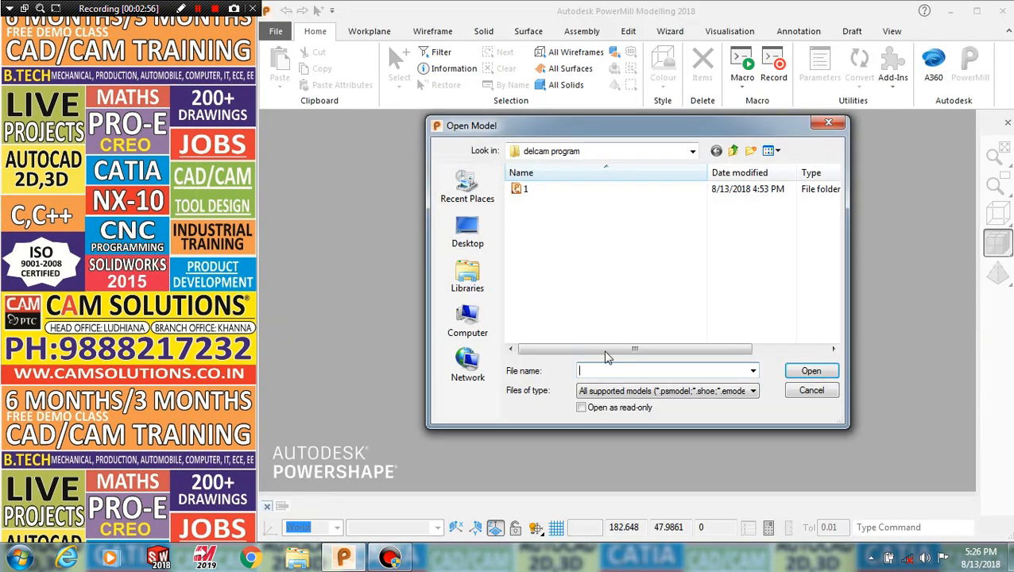
pyautogui.click(620, 391)
pyautogui.click(612, 394)
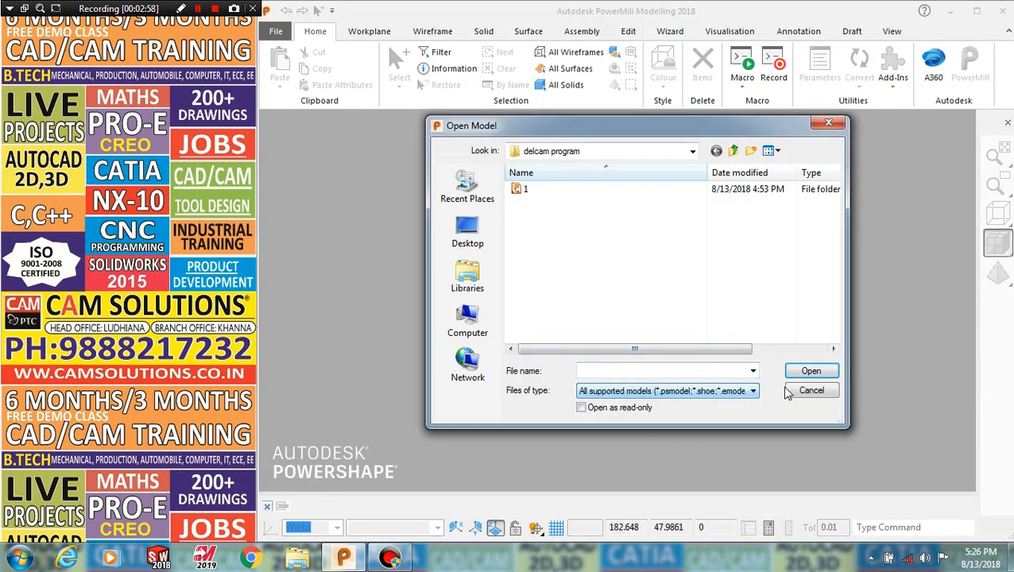
pyautogui.click(809, 392)
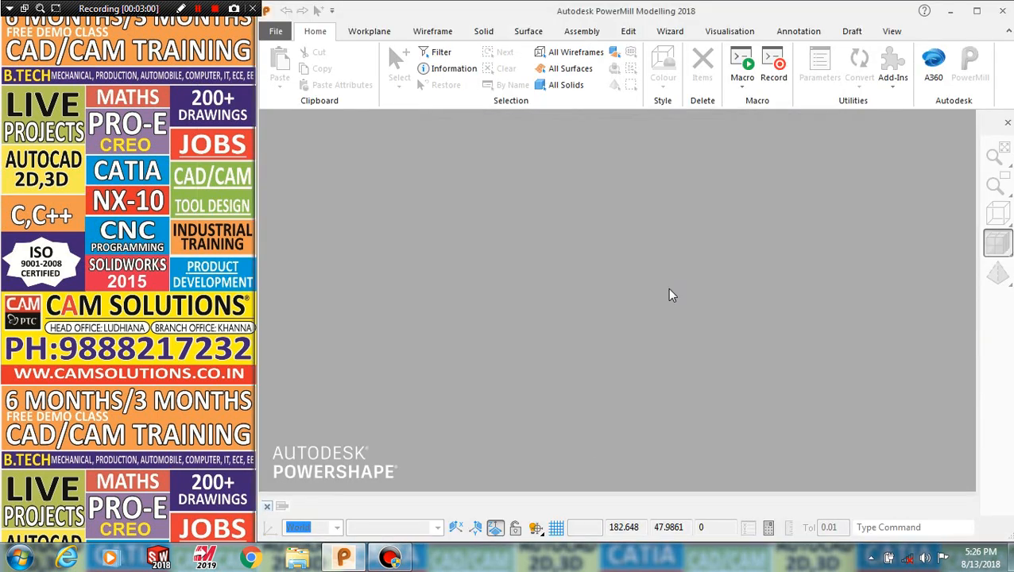
# Import Part2.IGS from the delcam program folder into PowerMill Modelling and dismiss the data exchange report.
pyautogui.click(275, 31)
pyautogui.click(288, 292)
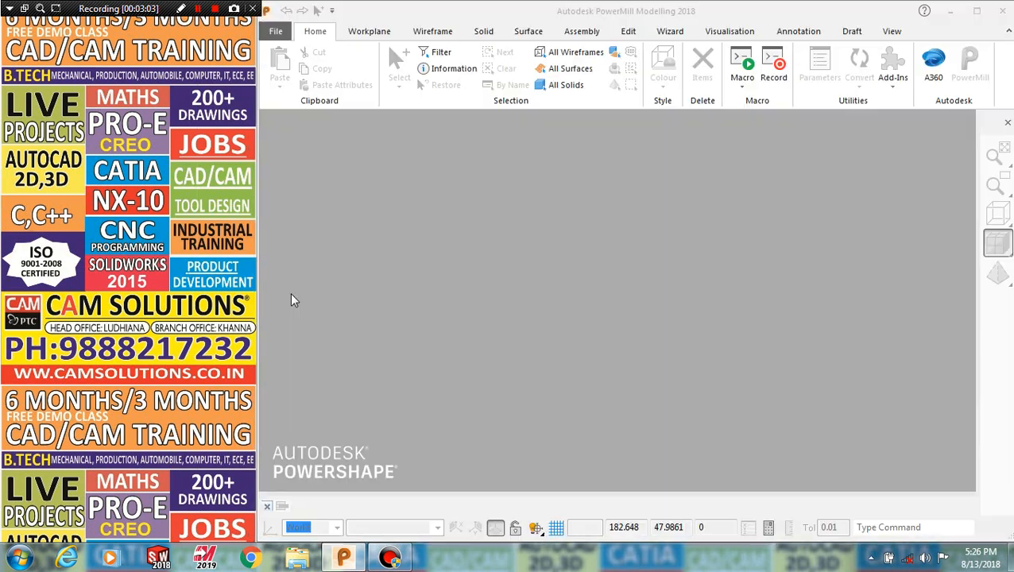
pyautogui.click(539, 235)
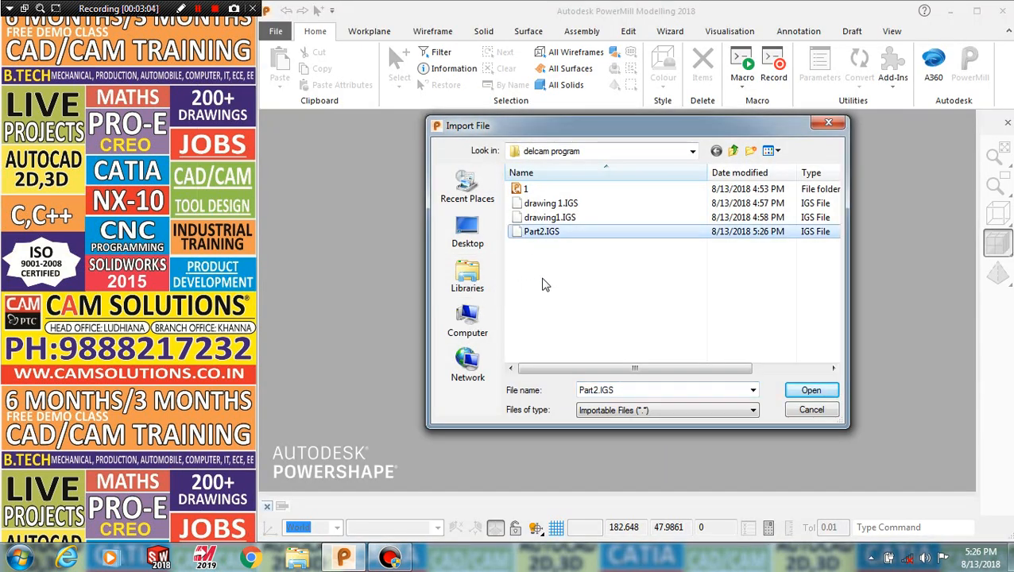
pyautogui.click(807, 393)
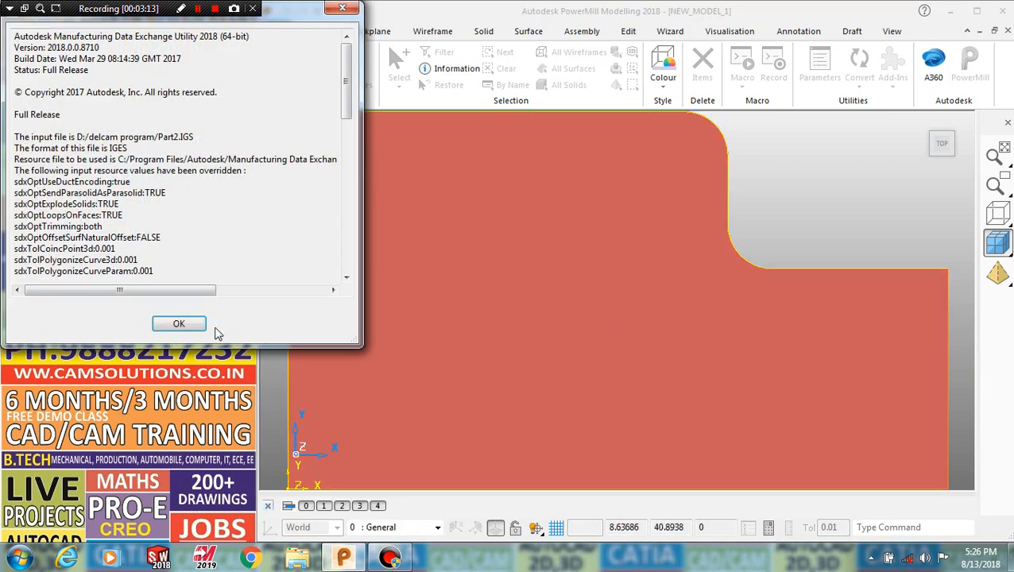
pyautogui.click(199, 330)
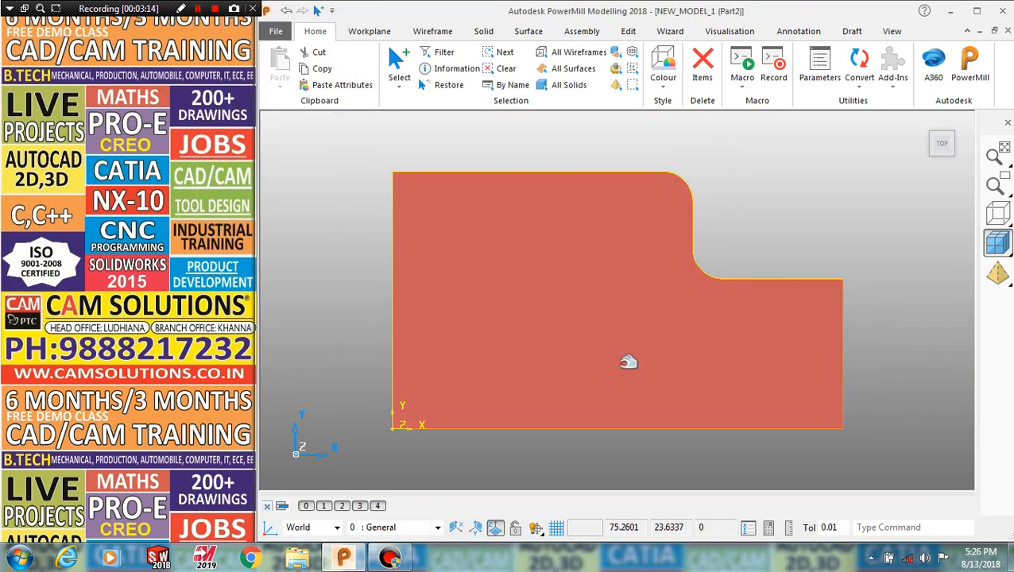
# Examine the imported block and its coordinate axes from several angles, and look through the available modelling and view commands.
pyautogui.moveTo(628, 362); pyautogui.dragTo(712, 209, button='middle')
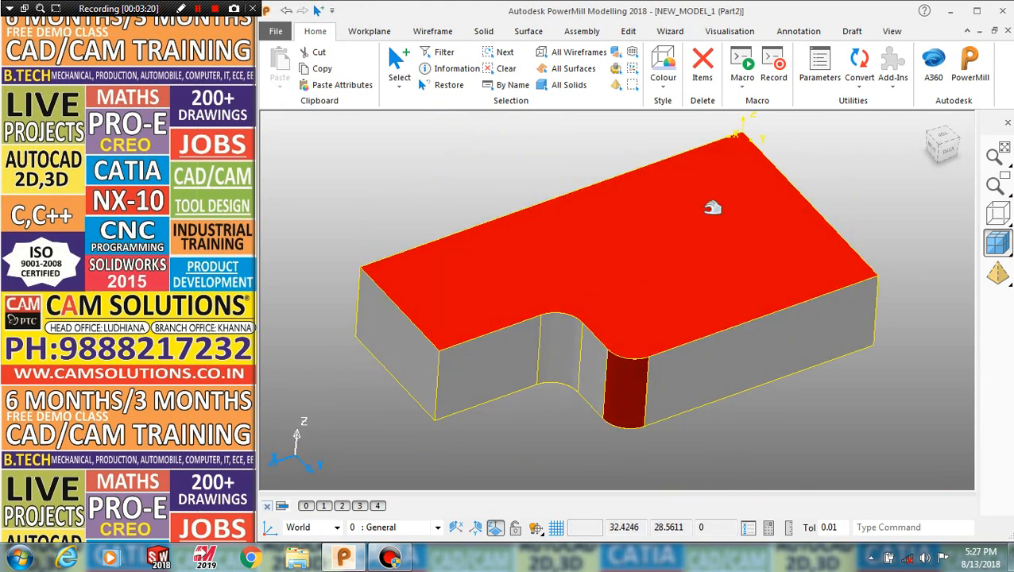
pyautogui.click(368, 34)
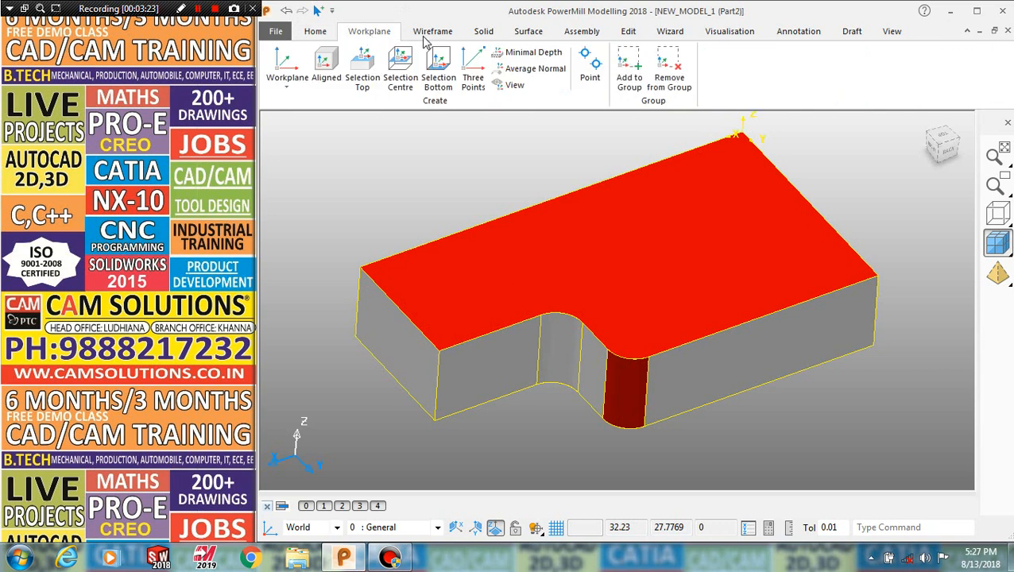
pyautogui.click(437, 33)
pyautogui.click(483, 34)
pyautogui.click(534, 33)
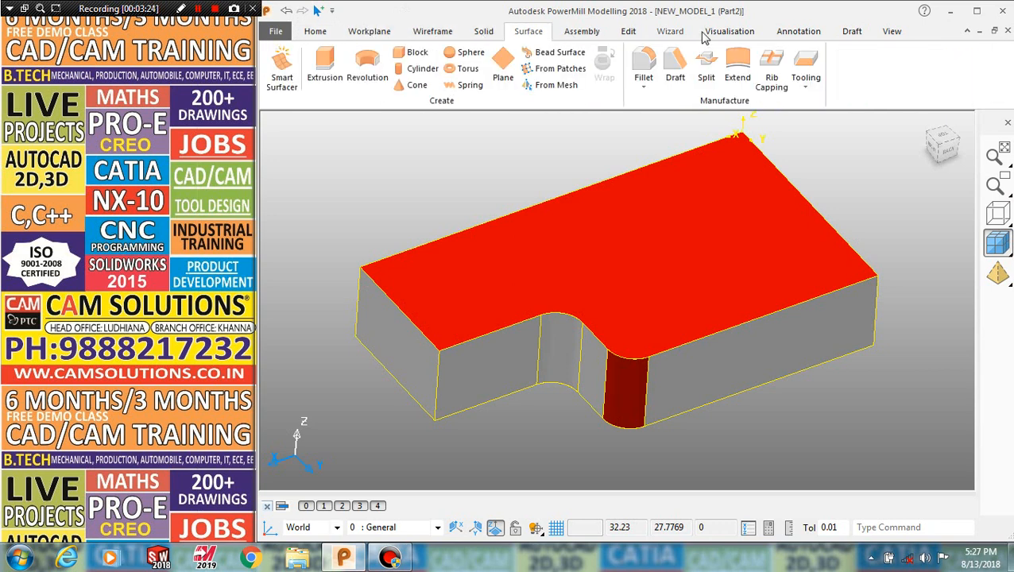
pyautogui.click(893, 33)
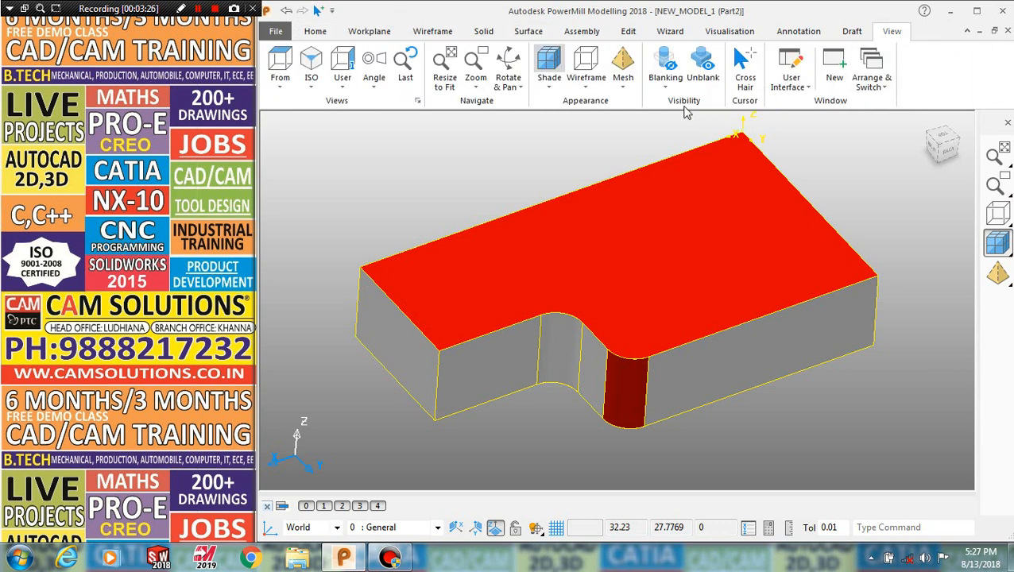
pyautogui.click(586, 64)
pyautogui.click(549, 64)
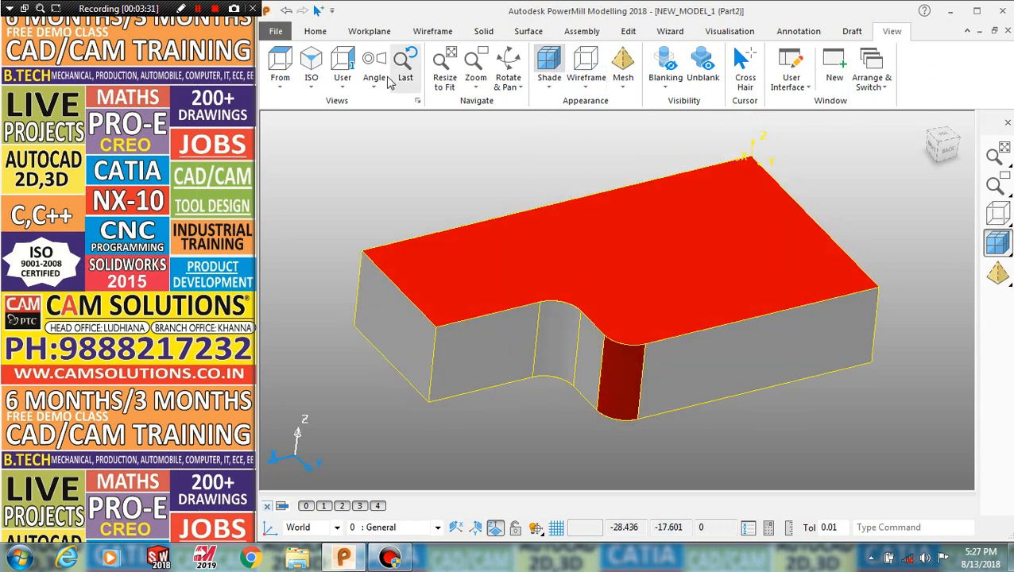
pyautogui.click(318, 34)
pyautogui.moveTo(491, 210); pyautogui.dragTo(501, 207, button='middle')
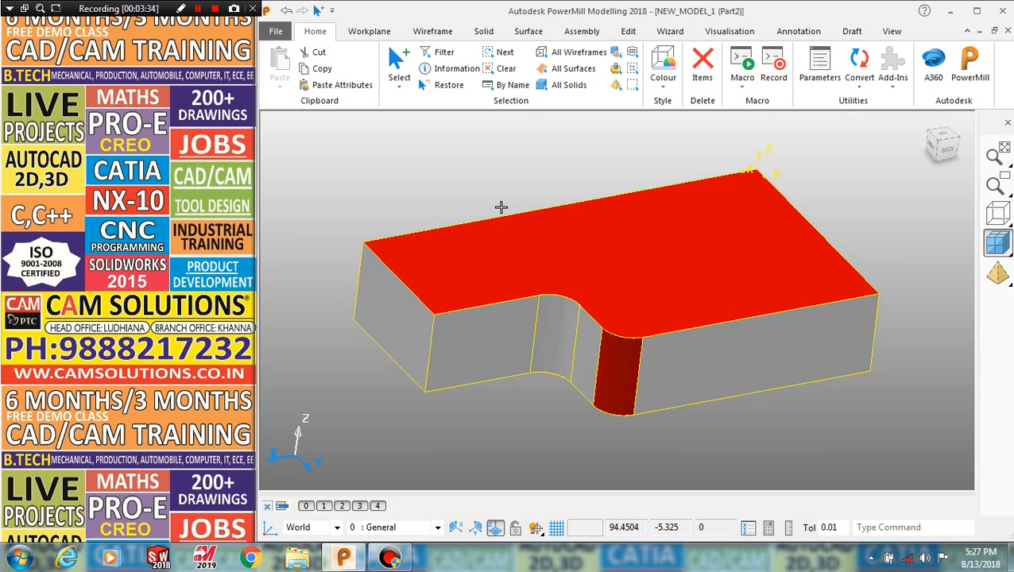
pyautogui.moveTo(609, 176); pyautogui.dragTo(605, 178, button='middle')
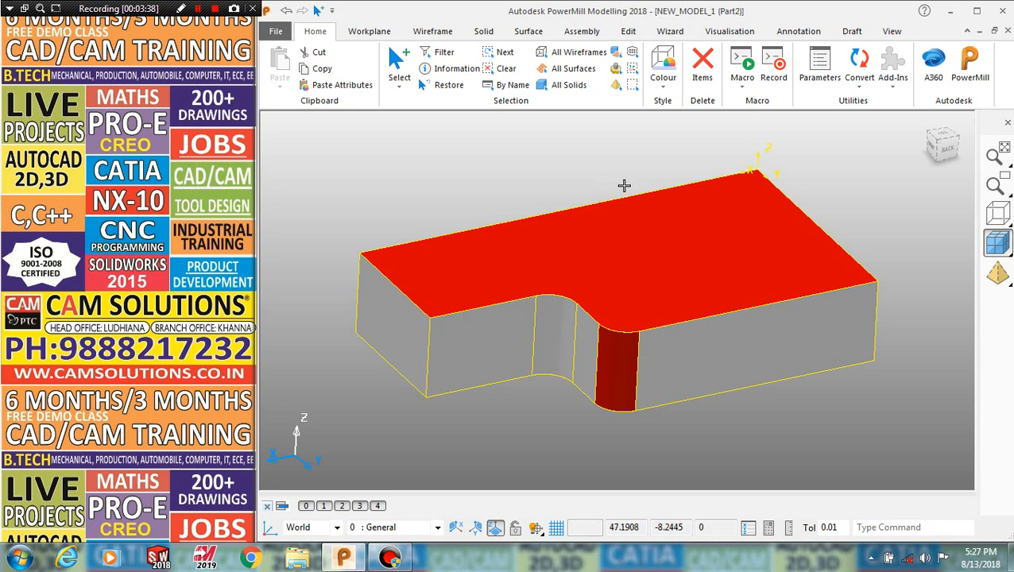
# Trace a composite curve along the block's top-face edges, including the two rounded corners, until the outline closes.
pyautogui.click(384, 33)
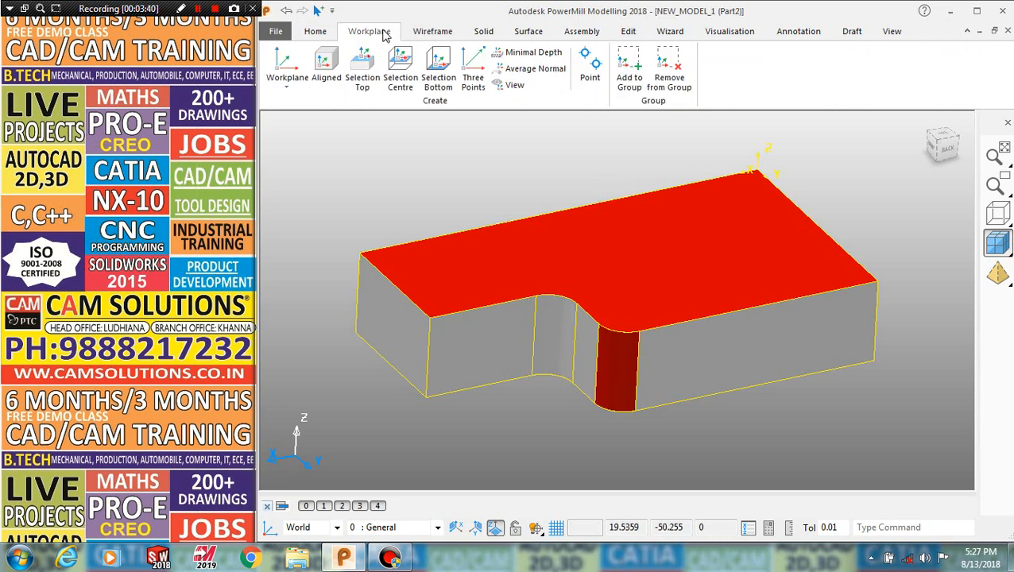
pyautogui.click(432, 32)
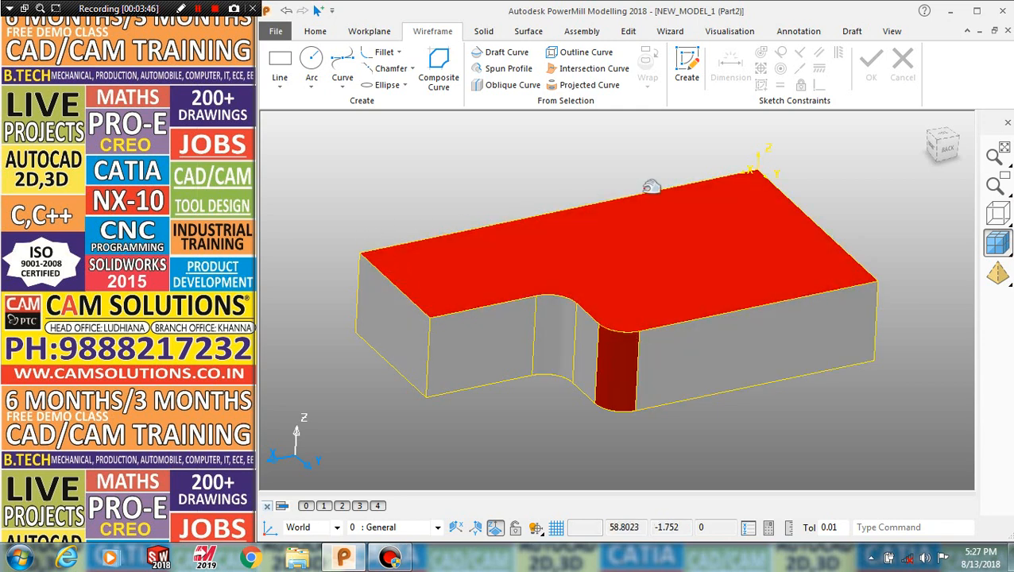
pyautogui.click(439, 70)
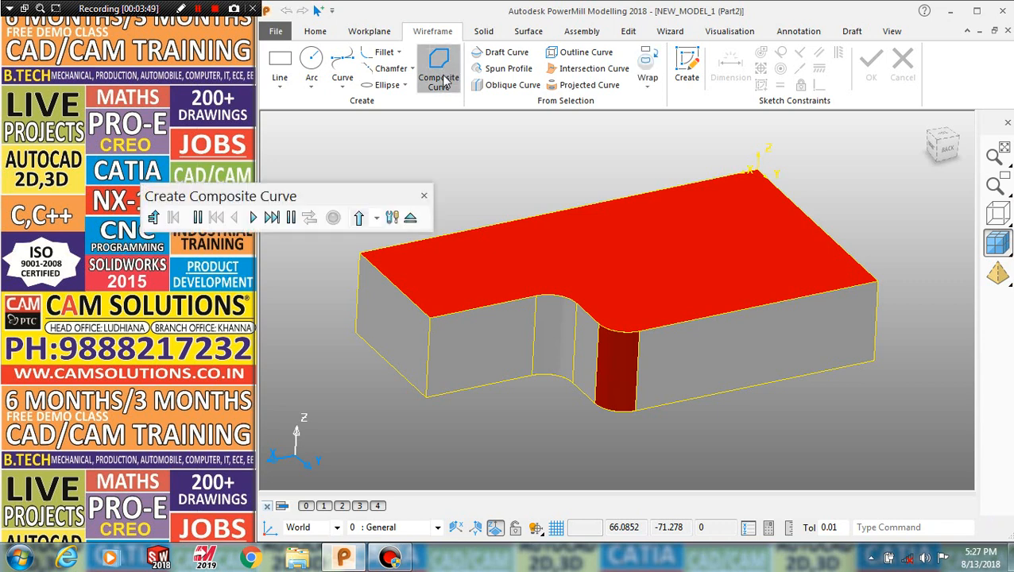
pyautogui.click(403, 288)
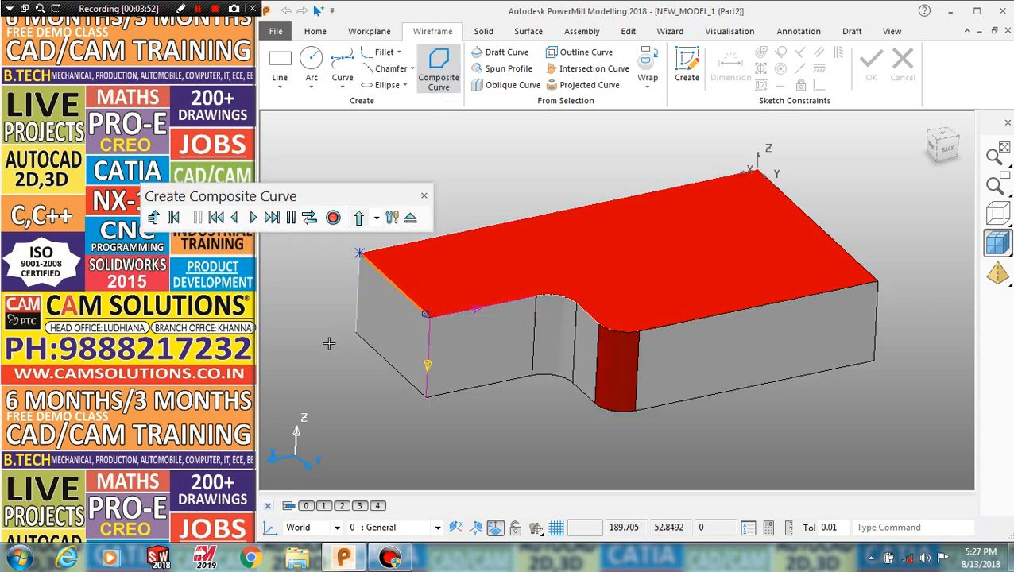
pyautogui.click(474, 310)
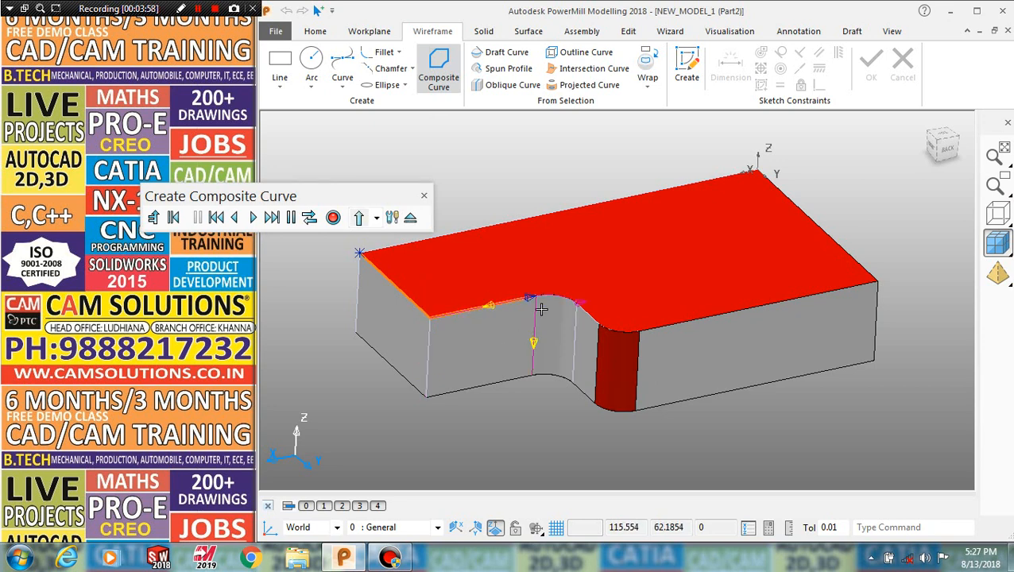
pyautogui.click(575, 301)
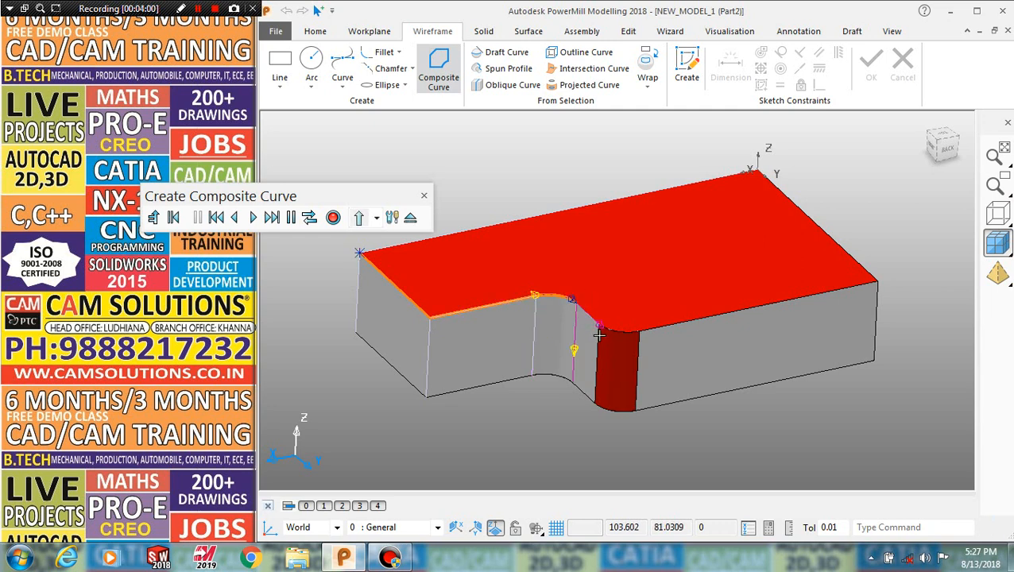
pyautogui.click(600, 327)
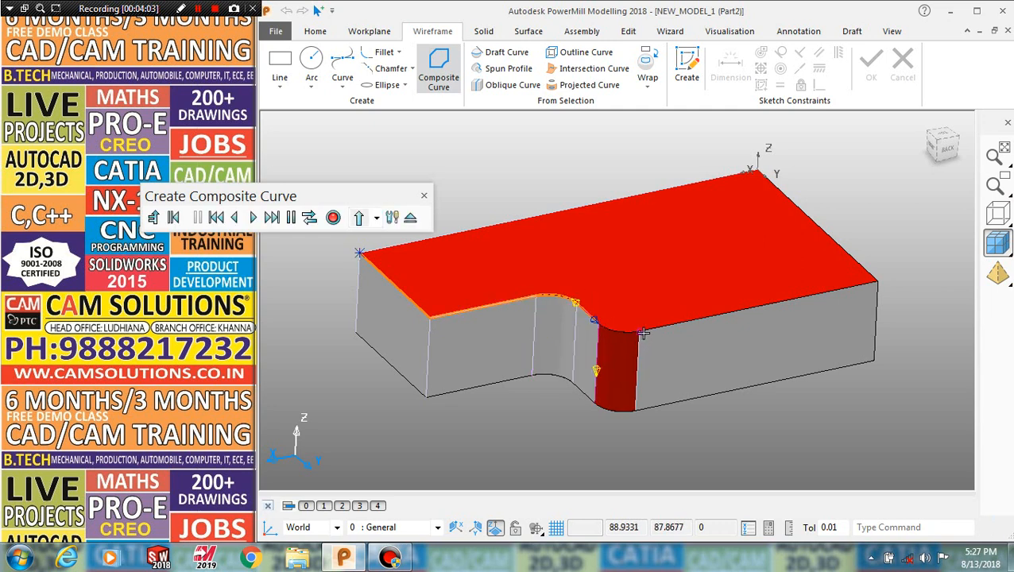
pyautogui.click(693, 318)
pyautogui.click(853, 260)
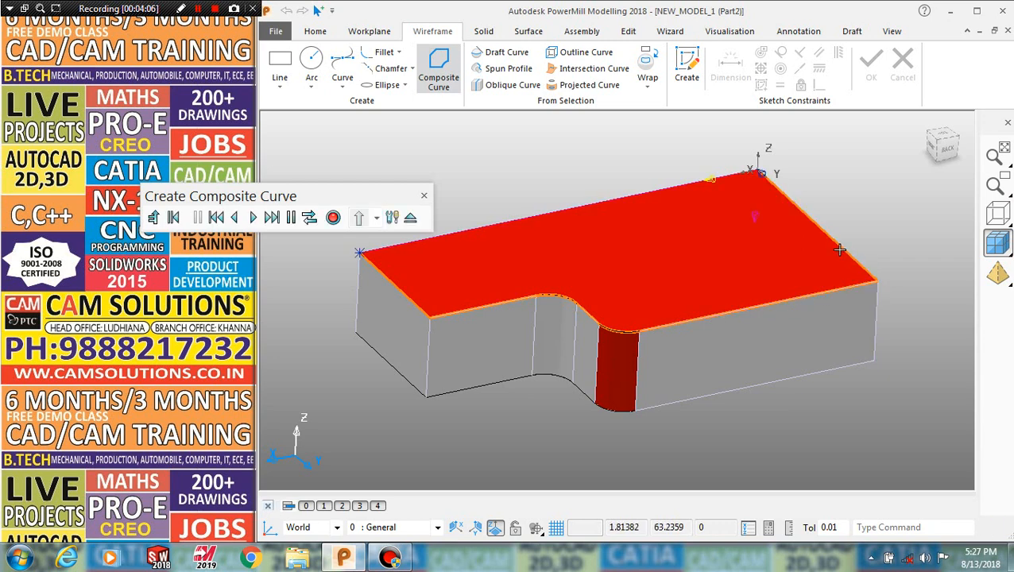
pyautogui.click(710, 183)
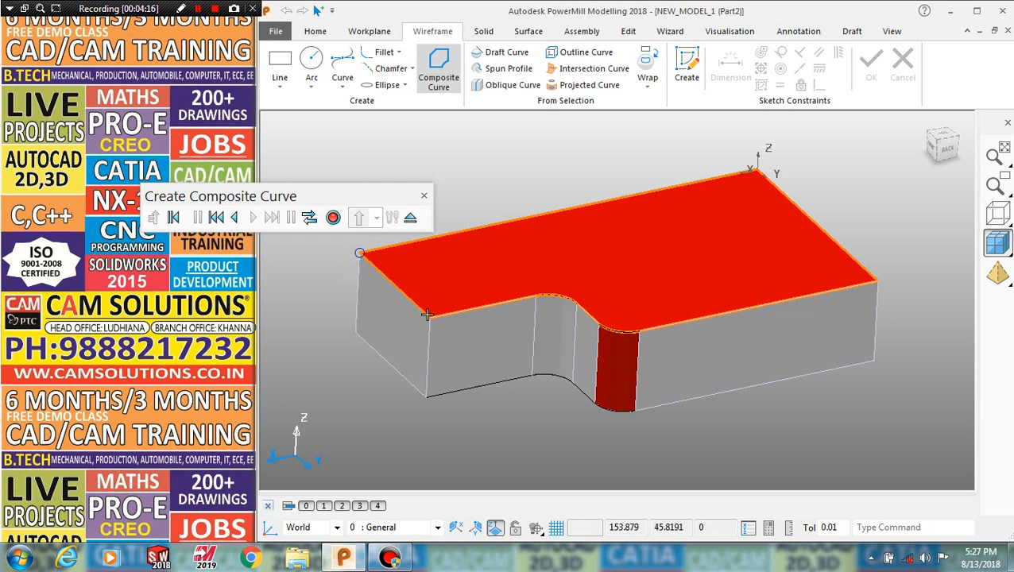
# Save the traced composite curve, leave the Composite Curve command and deselect the curve.
pyautogui.click(333, 217)
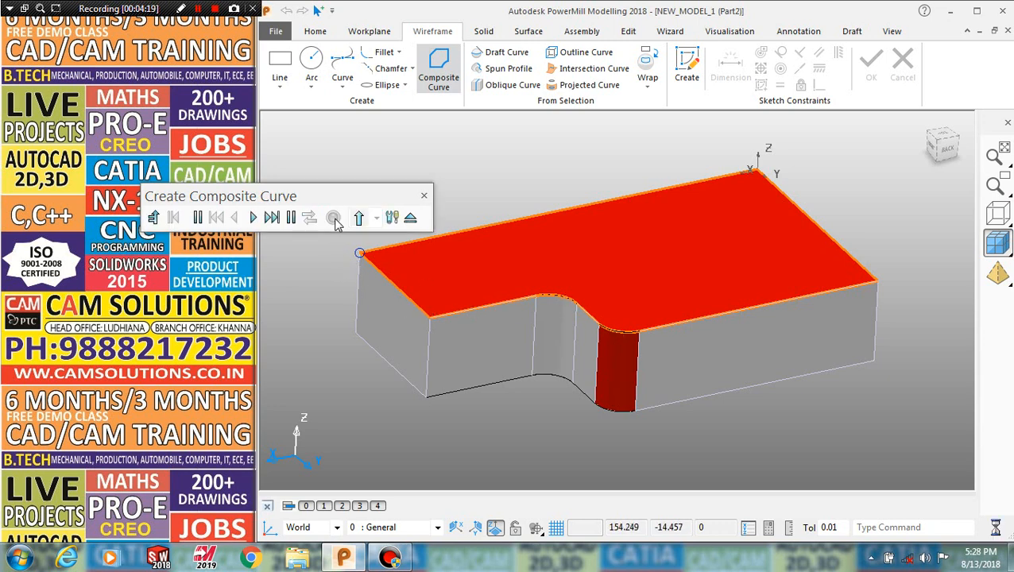
pyautogui.click(410, 217)
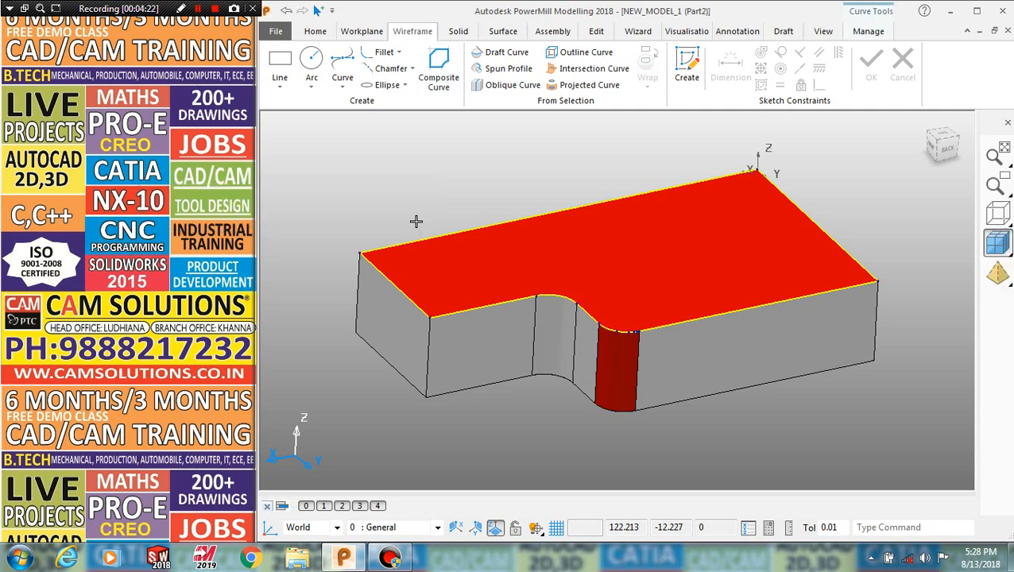
pyautogui.click(397, 175)
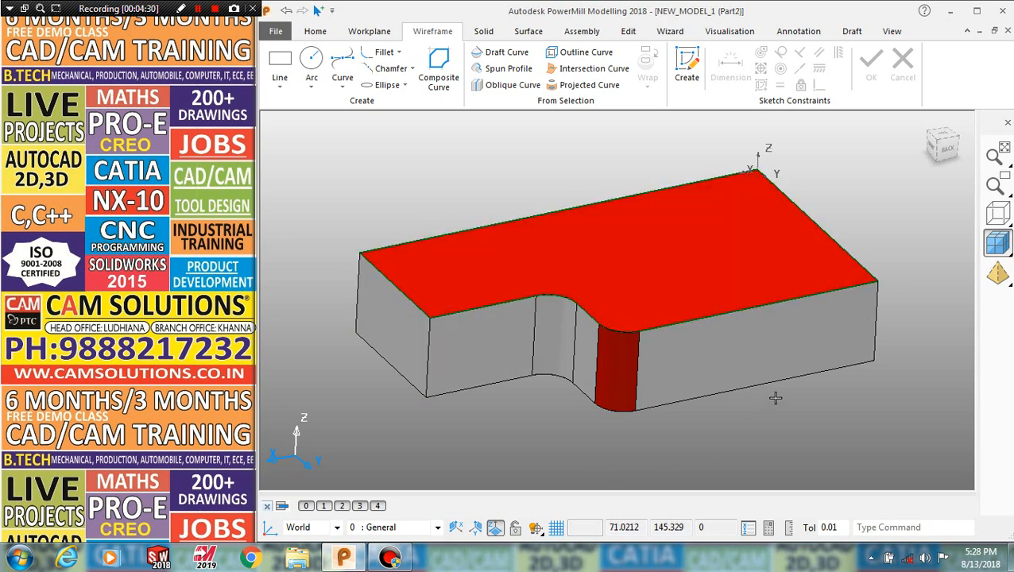
# Send the block model from PowerMill Modelling to PowerMill and view it at an angle there.
pyautogui.click(315, 36)
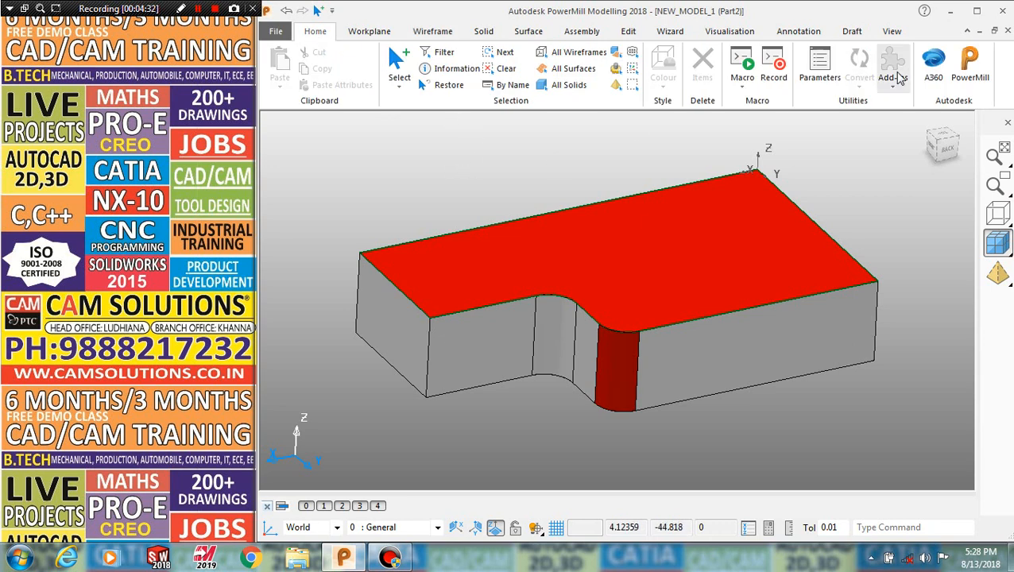
pyautogui.click(989, 70)
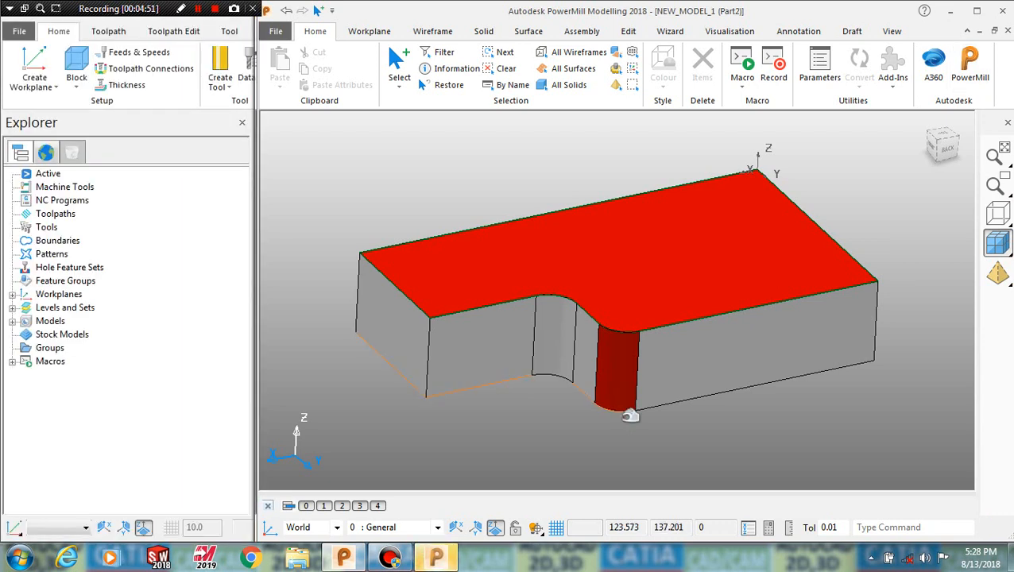
pyautogui.scroll(-5, 475, 358)
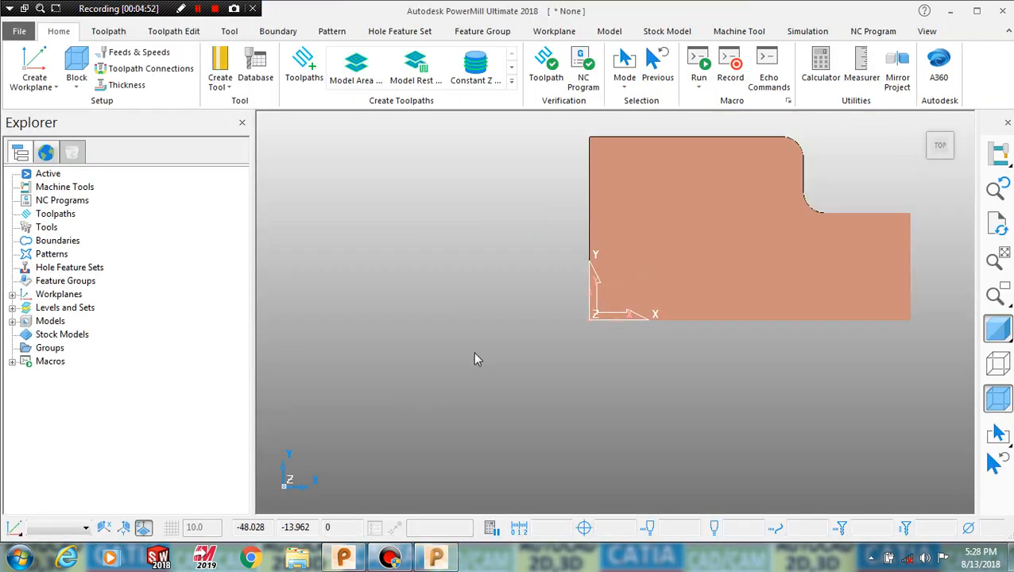
pyautogui.scroll(3, 516, 370)
pyautogui.moveTo(491, 377); pyautogui.dragTo(492, 227, button='middle')
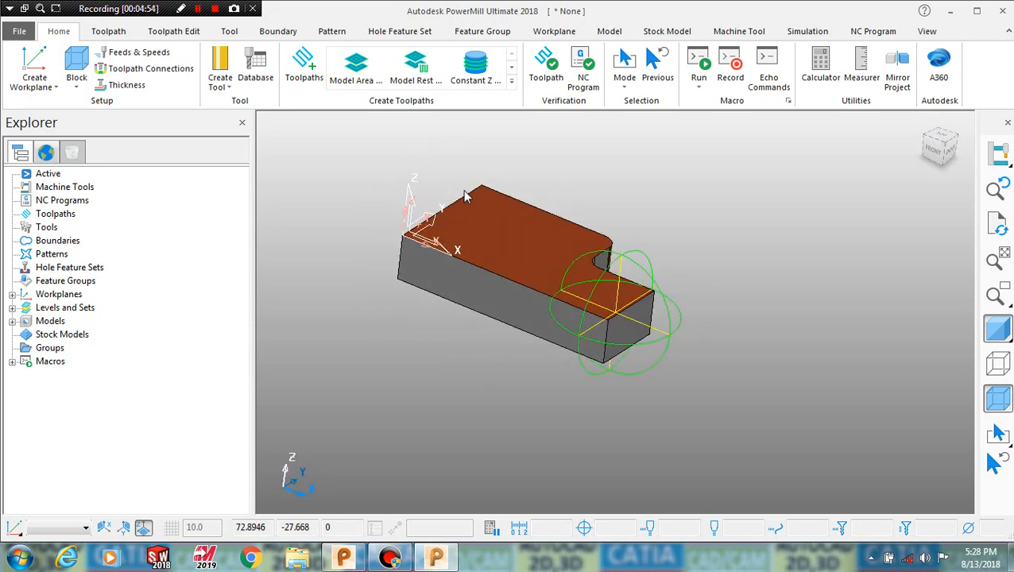
# Resize the PowerMill window to fill the space beside the banner and narrow its Explorer pane.
pyautogui.doubleClick(490, 11)
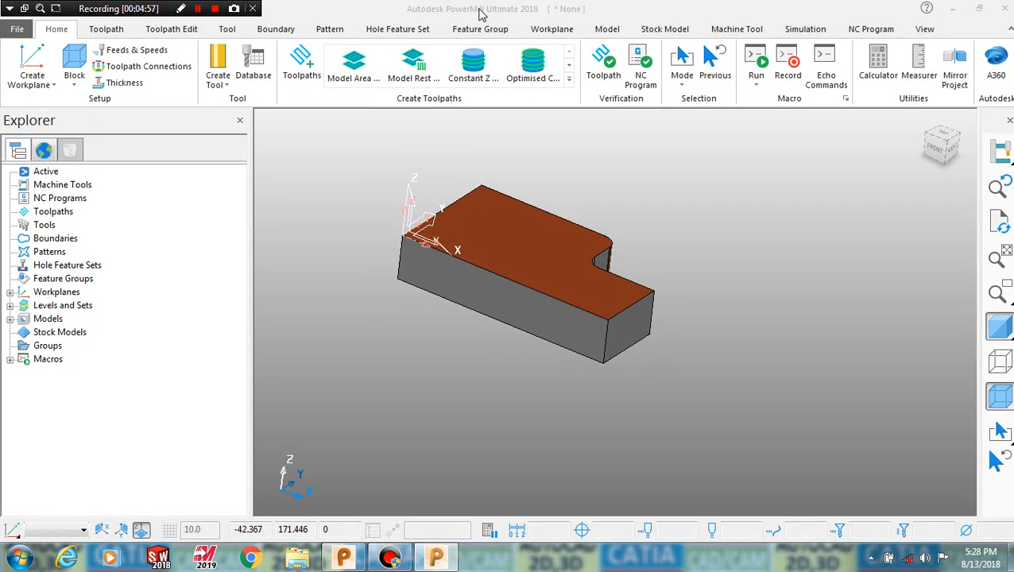
pyautogui.doubleClick(490, 11)
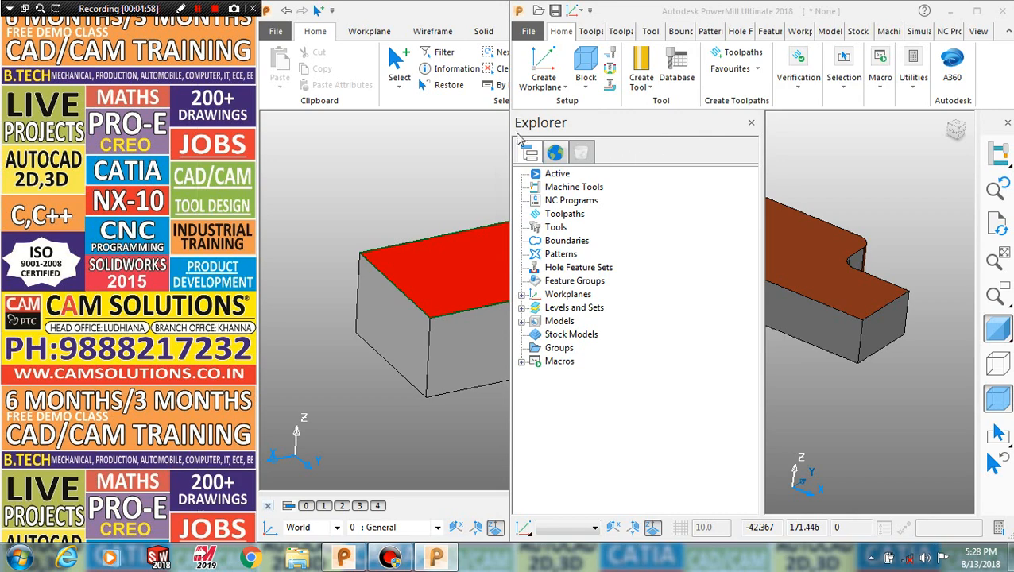
pyautogui.moveTo(509, 120); pyautogui.dragTo(256, 117)
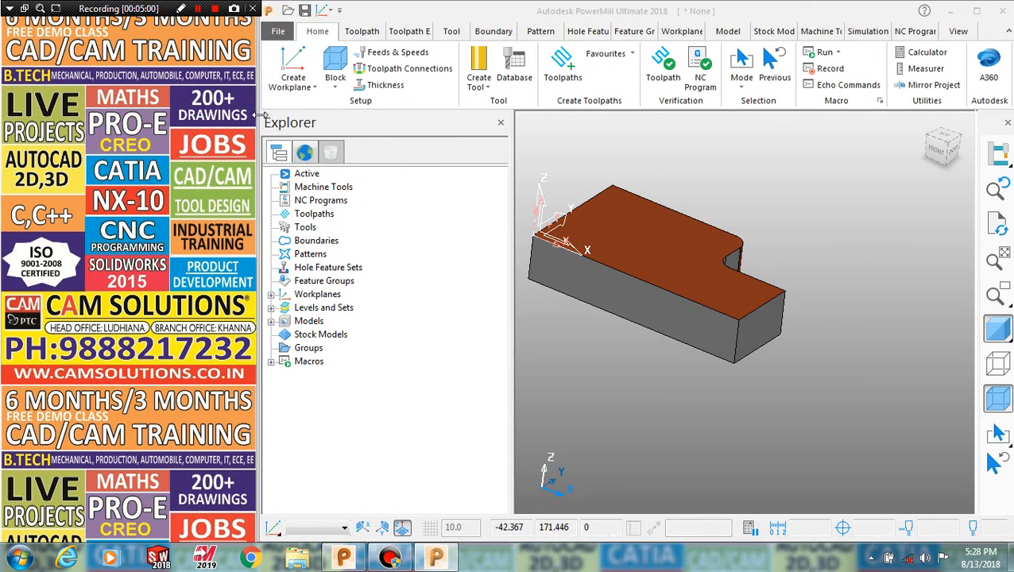
pyautogui.moveTo(507, 285); pyautogui.dragTo(411, 291)
# Examine the transferred block and the position of its origin axes at the top-face corner from several angles.
pyautogui.scroll(5, 719, 359)
pyautogui.scroll(-5, 670, 292)
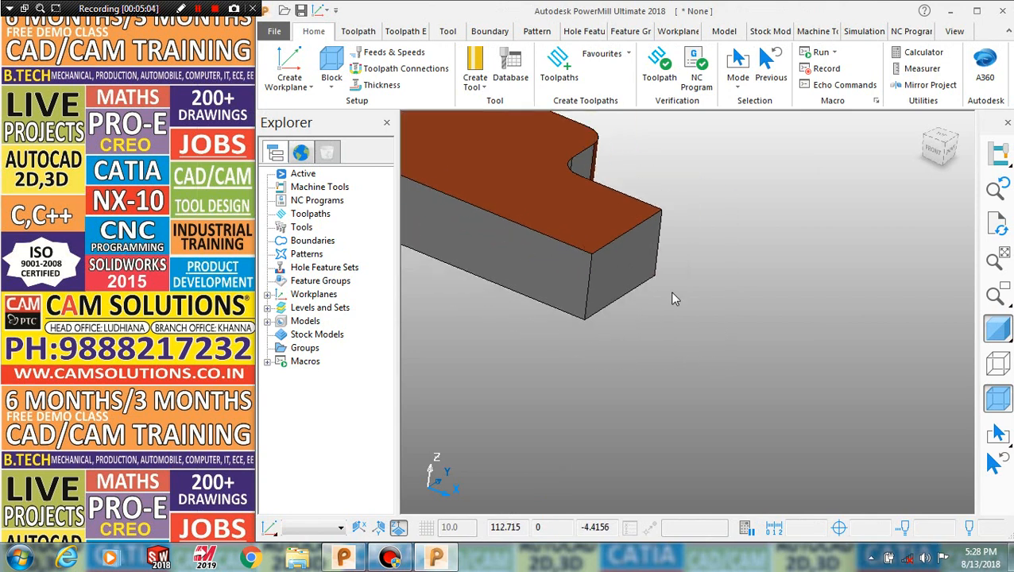
pyautogui.scroll(-1, 722, 343)
pyautogui.scroll(6, 545, 304)
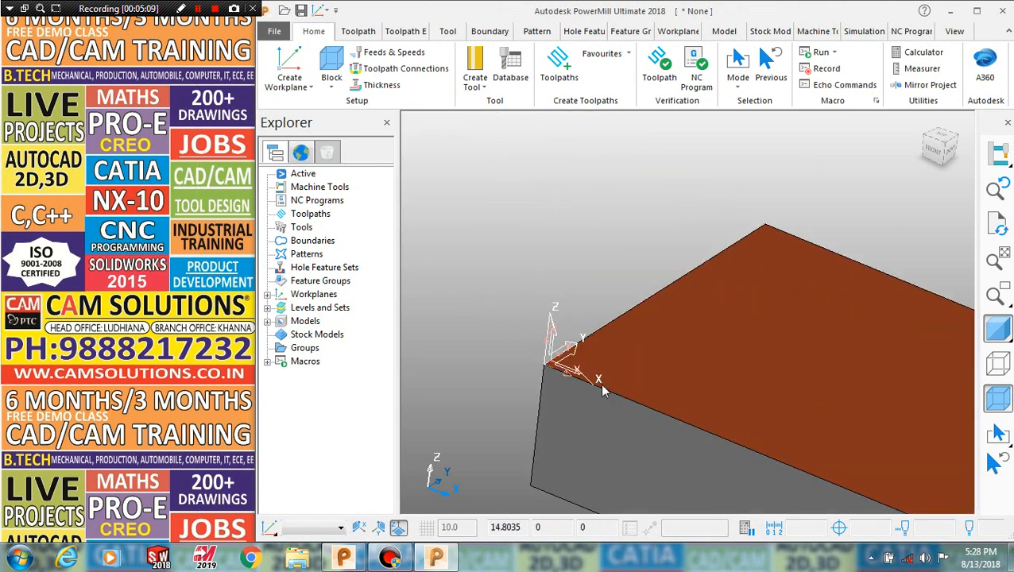
pyautogui.scroll(-4, 598, 277)
pyautogui.moveTo(604, 266); pyautogui.dragTo(647, 287, button='middle')
pyautogui.moveTo(641, 248); pyautogui.dragTo(628, 361, button='middle')
pyautogui.scroll(-3, 611, 380)
pyautogui.scroll(2, 611, 380)
pyautogui.scroll(3, 503, 249)
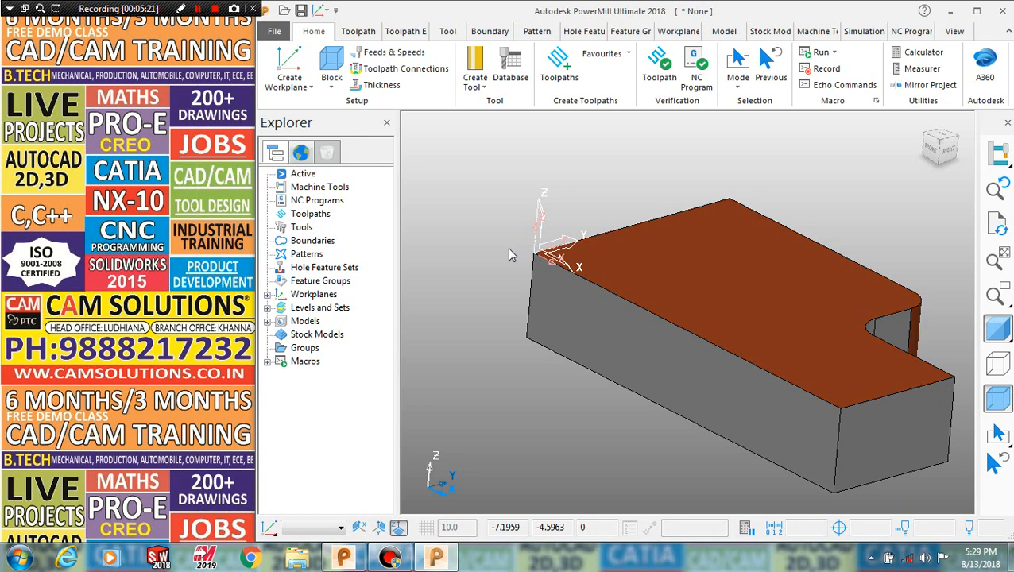
pyautogui.moveTo(544, 205); pyautogui.dragTo(578, 256, button='middle')
pyautogui.scroll(-2, 557, 250)
pyautogui.scroll(3, 602, 217)
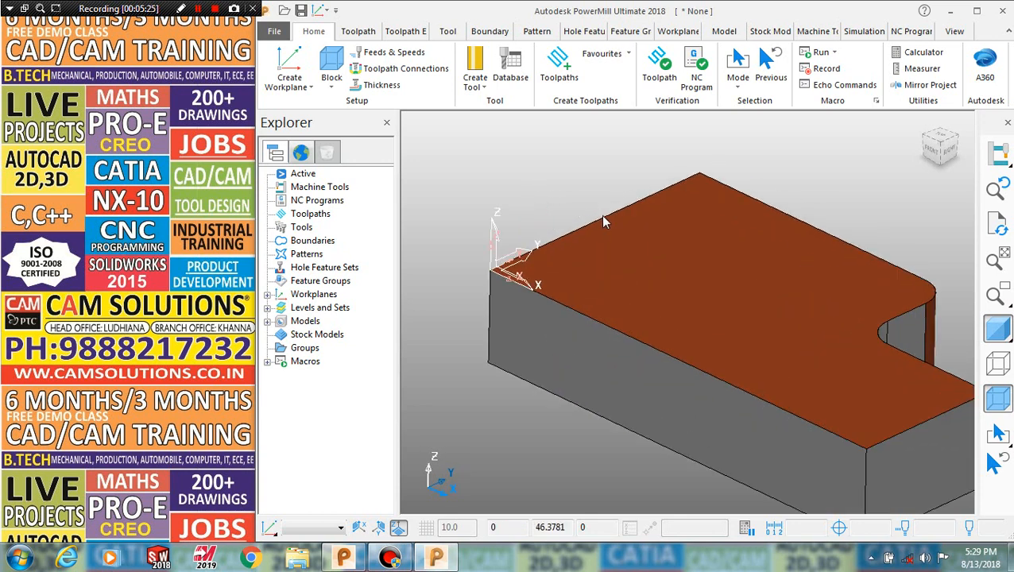
pyautogui.moveTo(602, 221); pyautogui.dragTo(633, 242, button='middle')
pyautogui.scroll(-2, 633, 246)
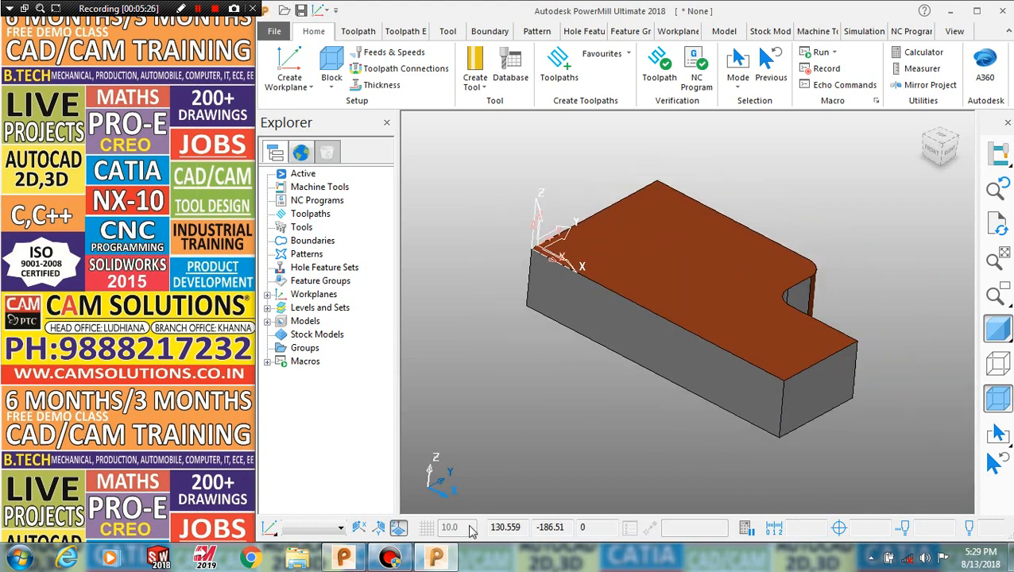
# Switch to PowerMill Modelling and select and copy the composite curve around the block's top face.
pyautogui.click(350, 558)
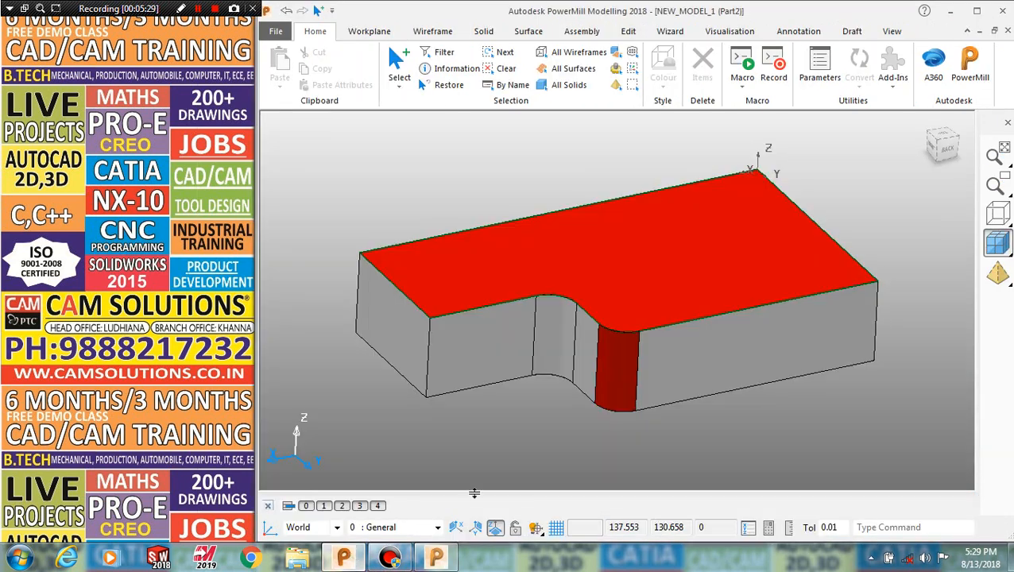
pyautogui.click(505, 300)
pyautogui.click(553, 315)
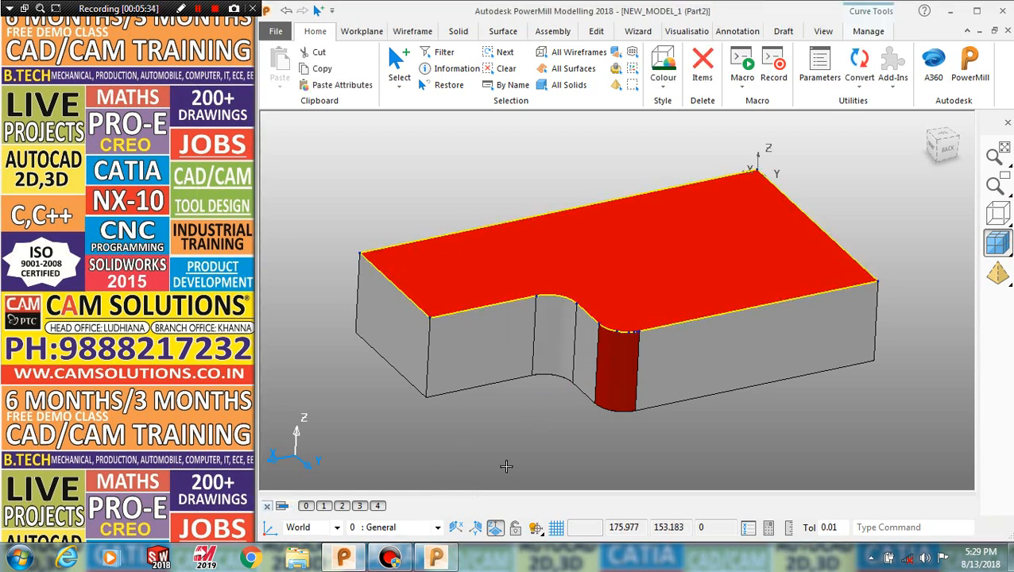
# Switch to PowerMill, bring the copied top-face curve in as a new pattern and expand the list of patterns.
pyautogui.click(436, 559)
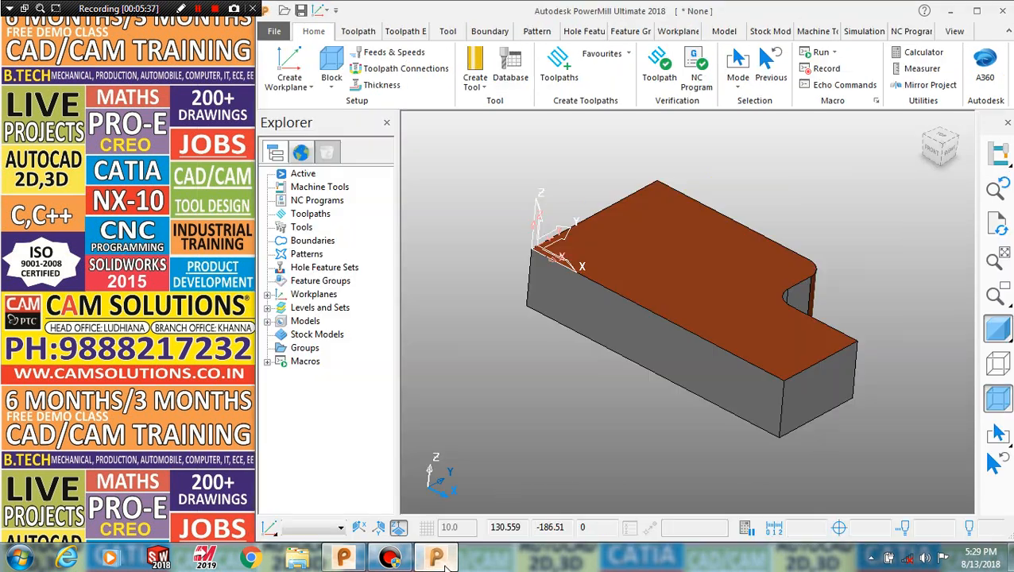
pyautogui.click(306, 256)
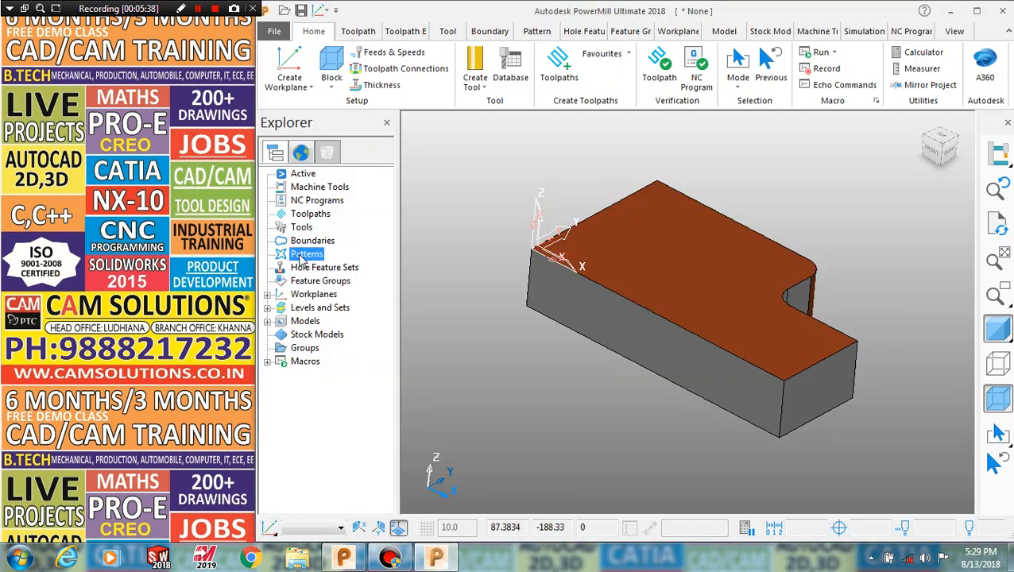
pyautogui.rightClick(320, 263)
pyautogui.click(308, 258)
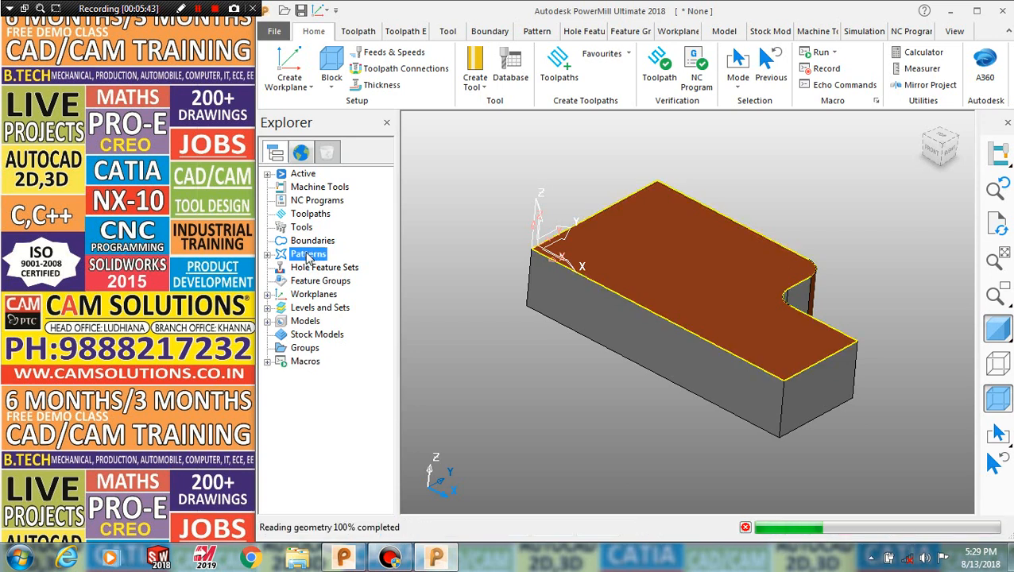
pyautogui.click(268, 254)
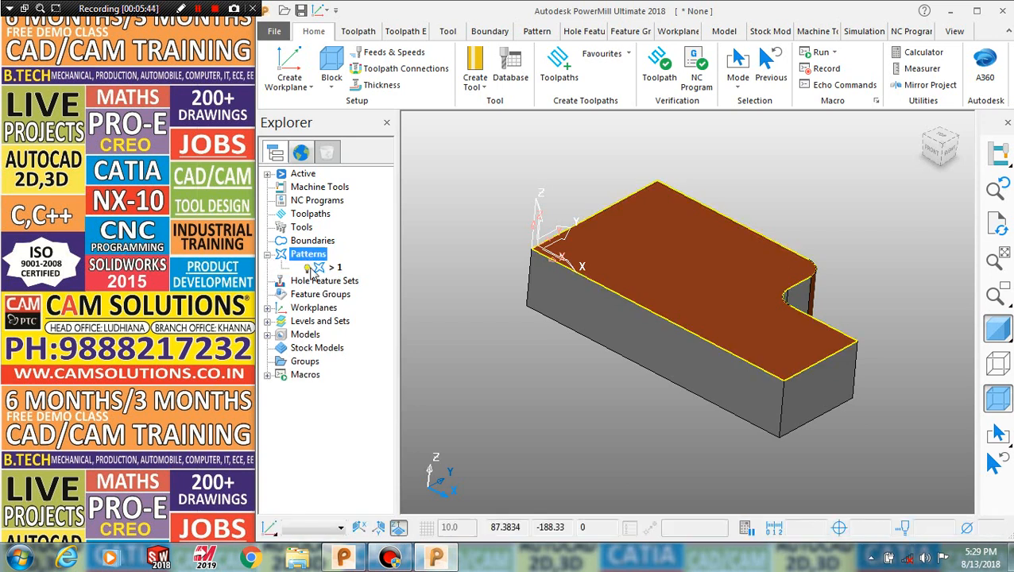
pyautogui.click(327, 269)
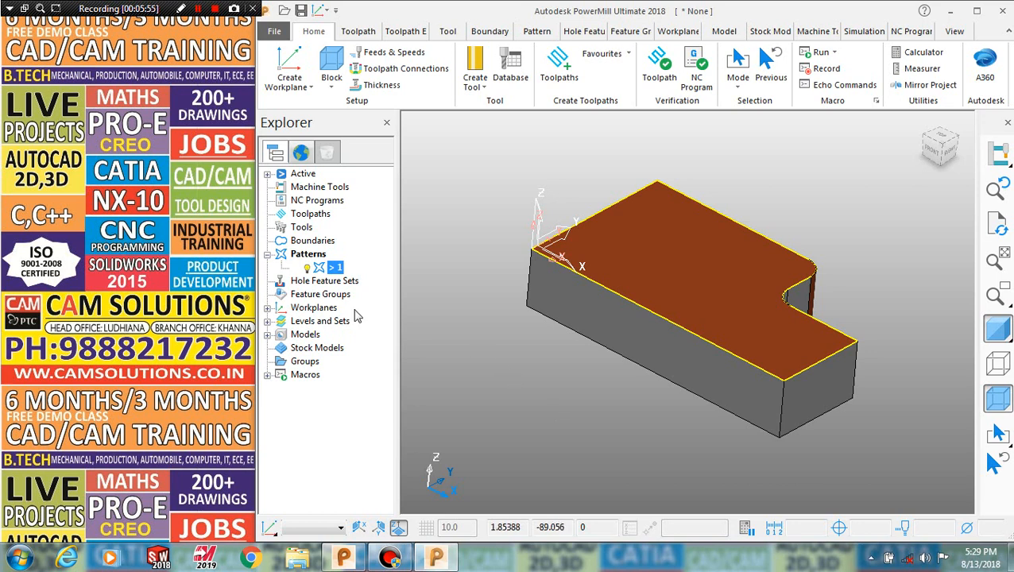
pyautogui.rightClick(332, 272)
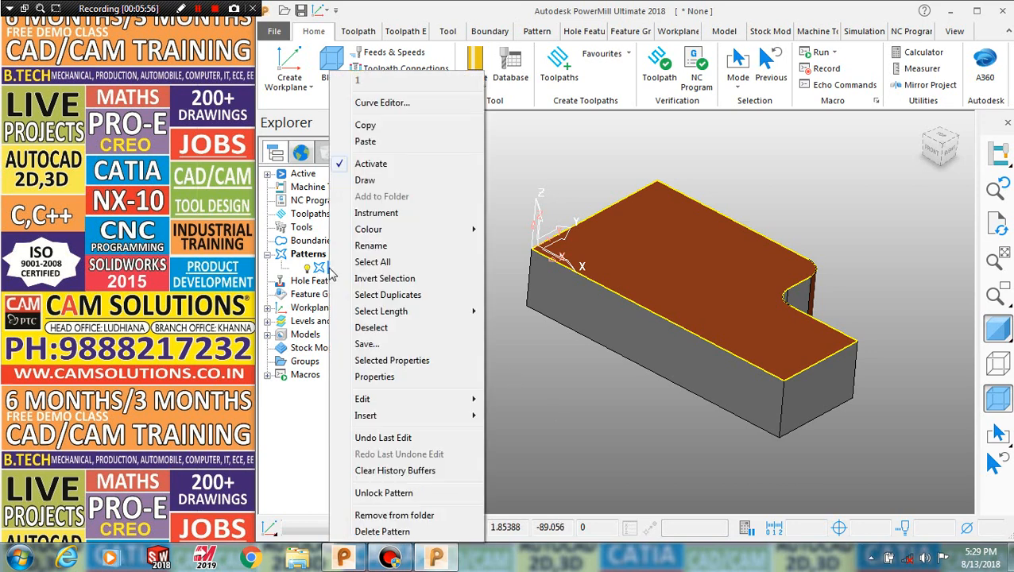
pyautogui.moveTo(401, 419)
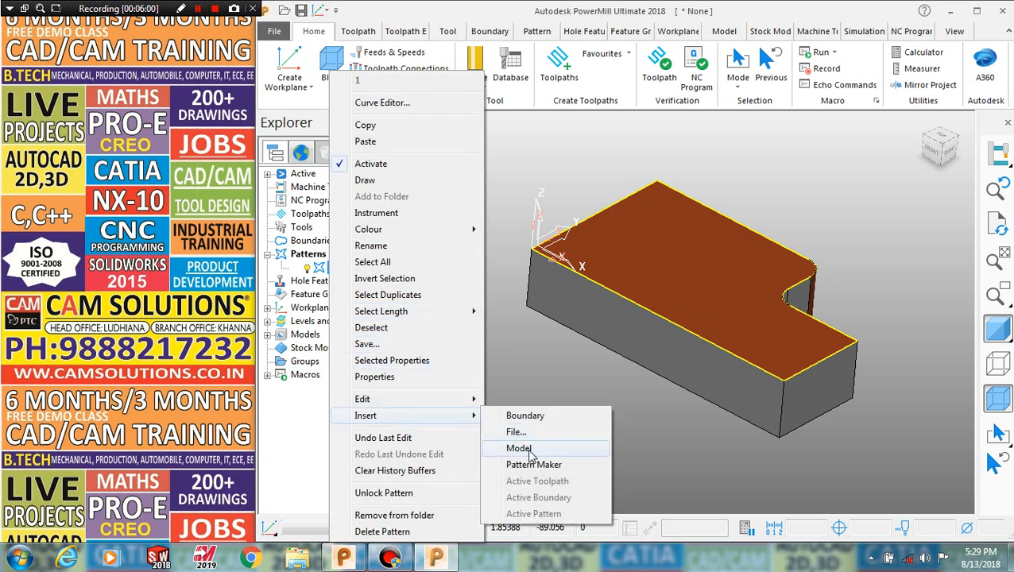
pyautogui.click(312, 415)
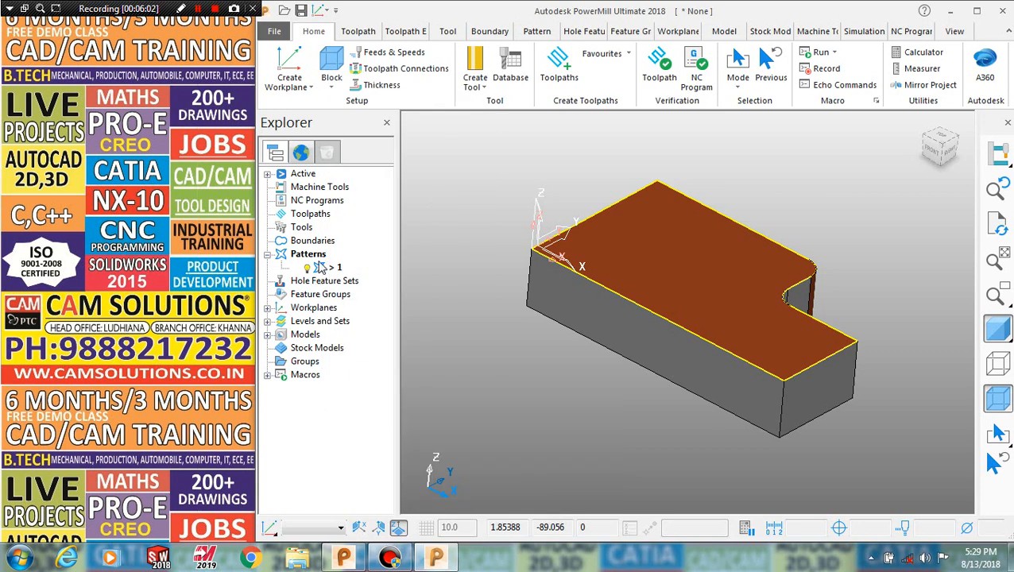
# Insert the model into pattern 1.
pyautogui.click(320, 267)
pyautogui.rightClick(319, 267)
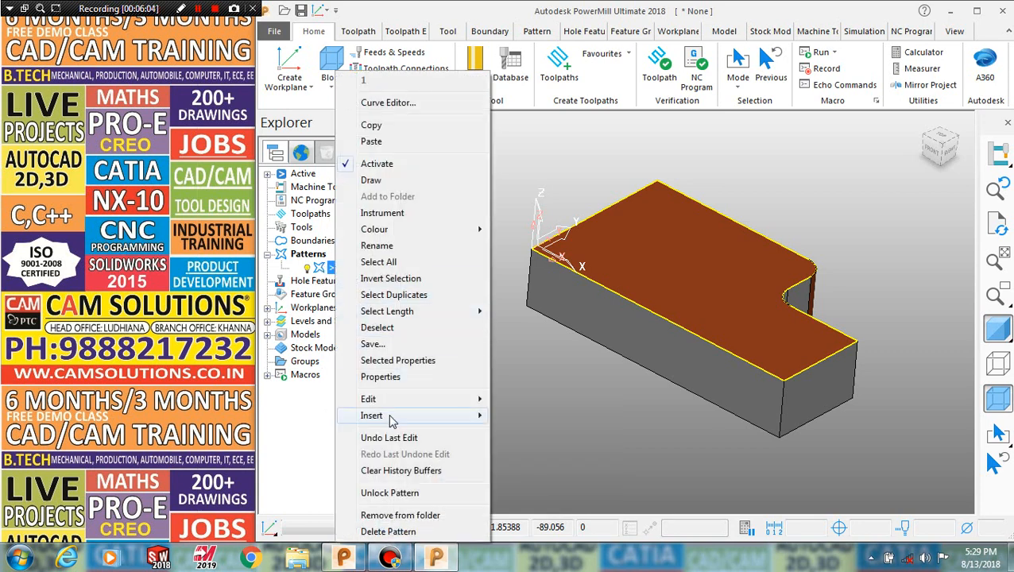
pyautogui.moveTo(387, 416)
pyautogui.click(553, 446)
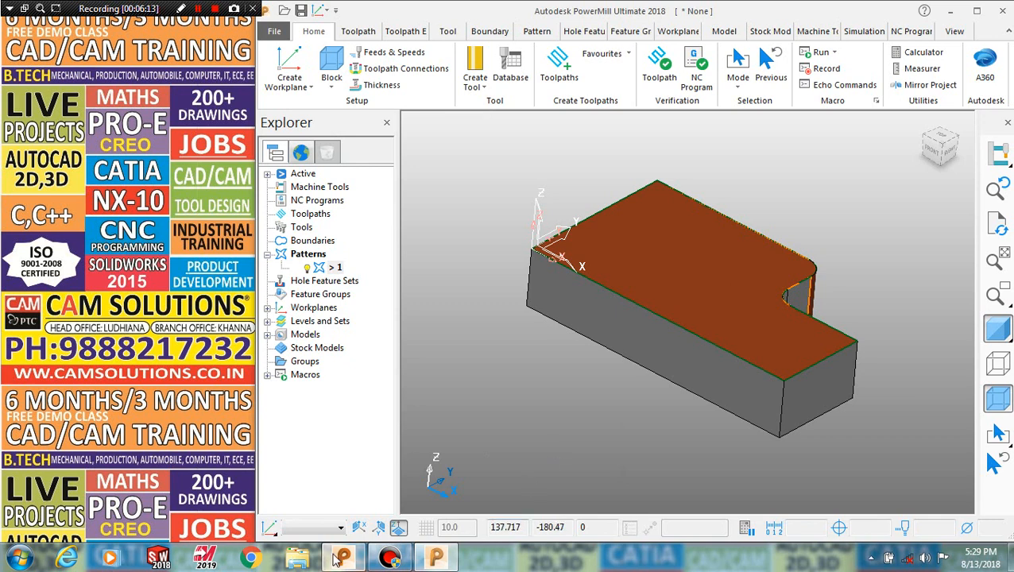
pyautogui.moveTo(339, 558)
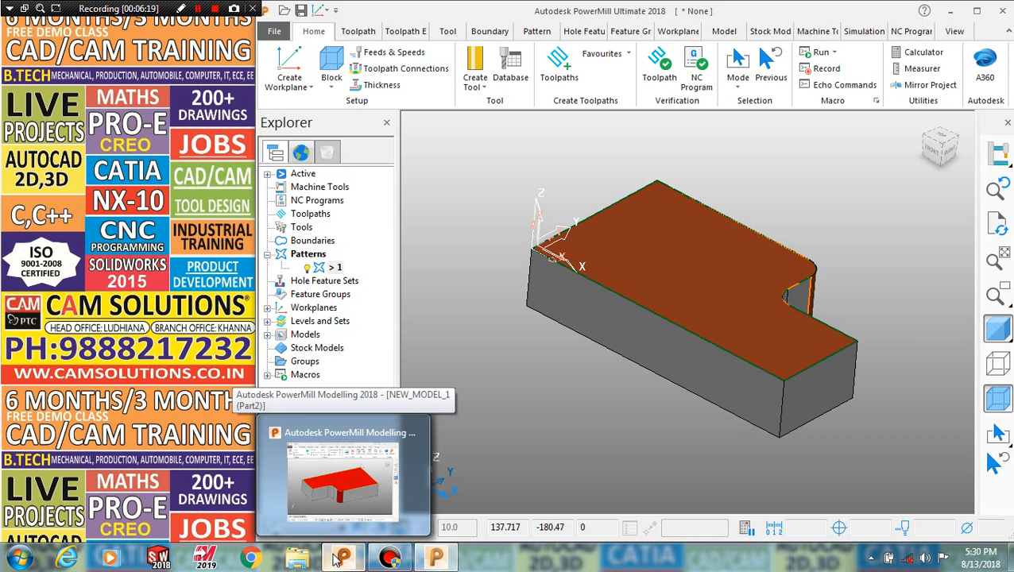
pyautogui.click(318, 267)
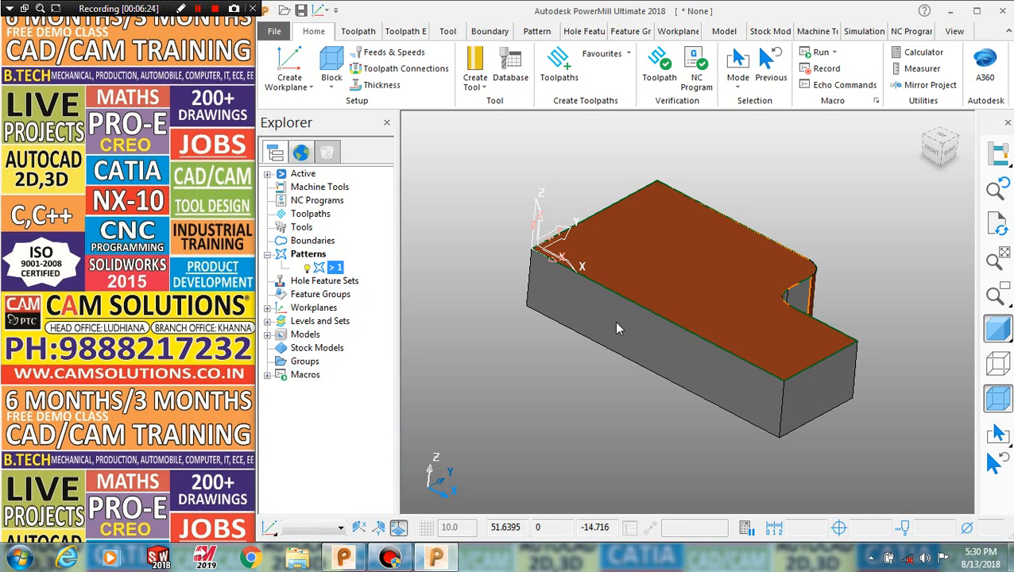
pyautogui.click(560, 384)
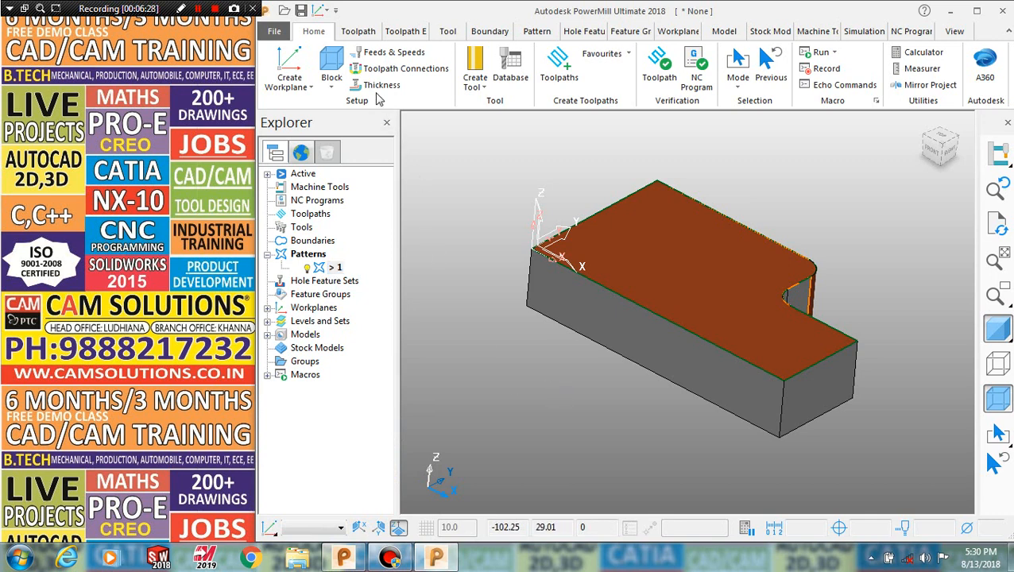
pyautogui.click(358, 32)
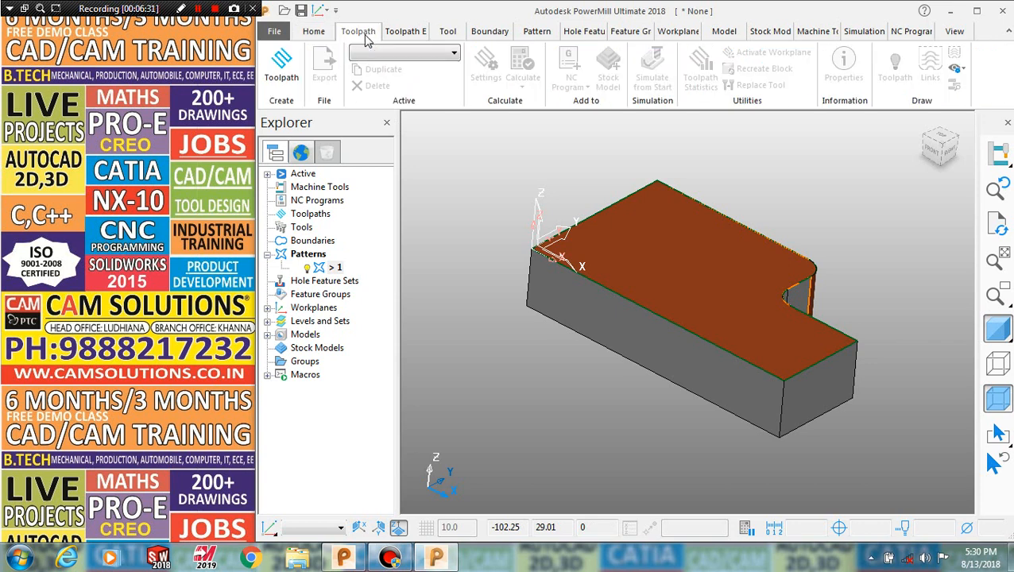
pyautogui.click(317, 33)
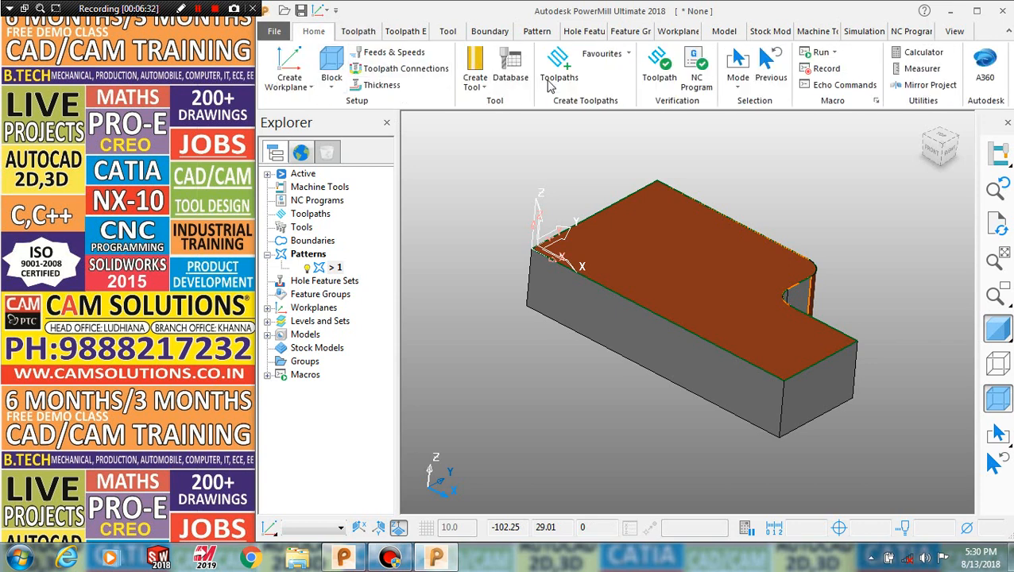
pyautogui.click(372, 32)
pyautogui.click(313, 33)
# Create a new toolpath using the 2D Curve Profile strategy from the Curve Machining category.
pyautogui.click(559, 72)
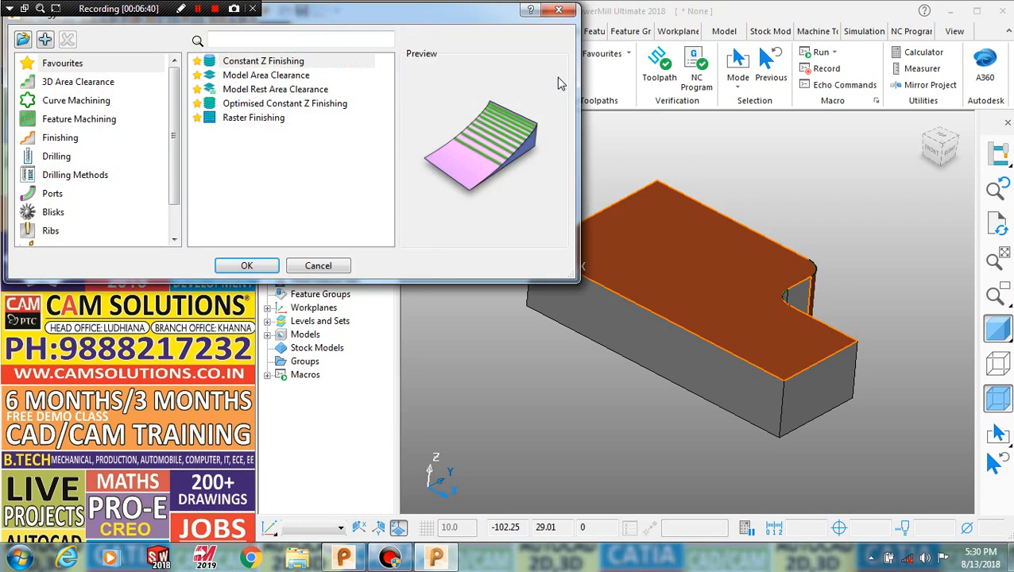
pyautogui.moveTo(408, 24); pyautogui.dragTo(664, 106)
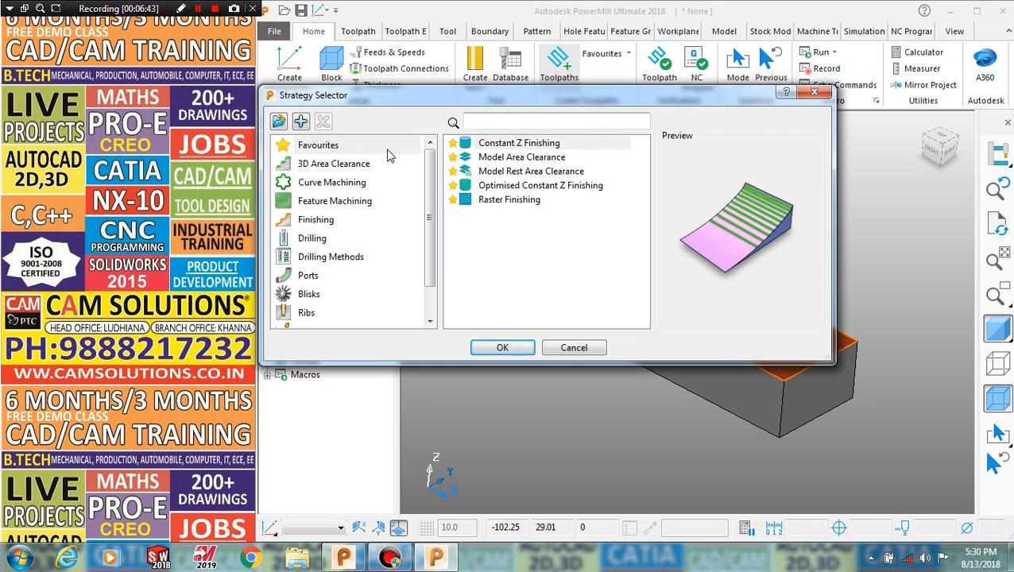
pyautogui.moveTo(427, 215); pyautogui.dragTo(432, 191)
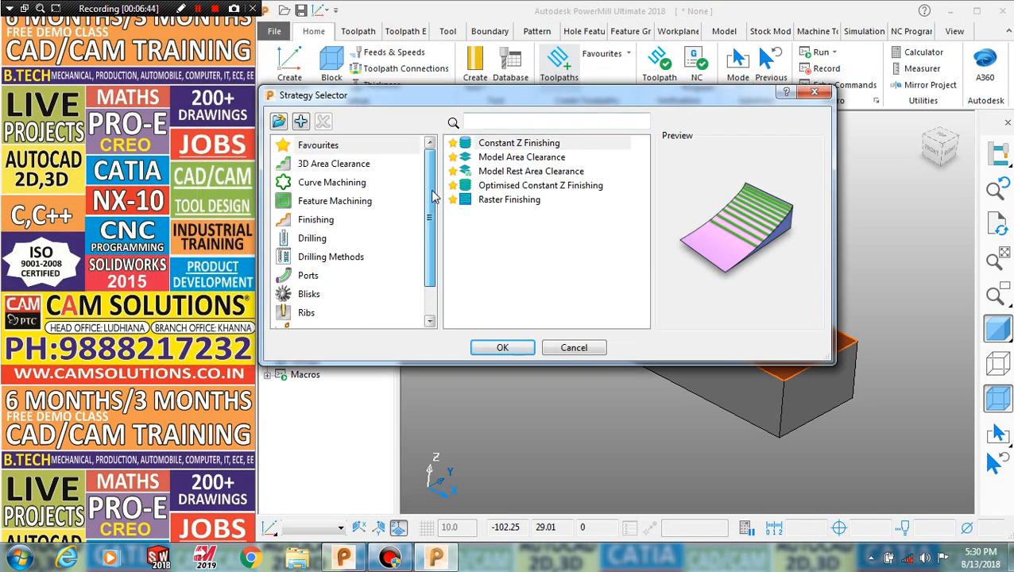
pyautogui.click(352, 166)
pyautogui.click(337, 185)
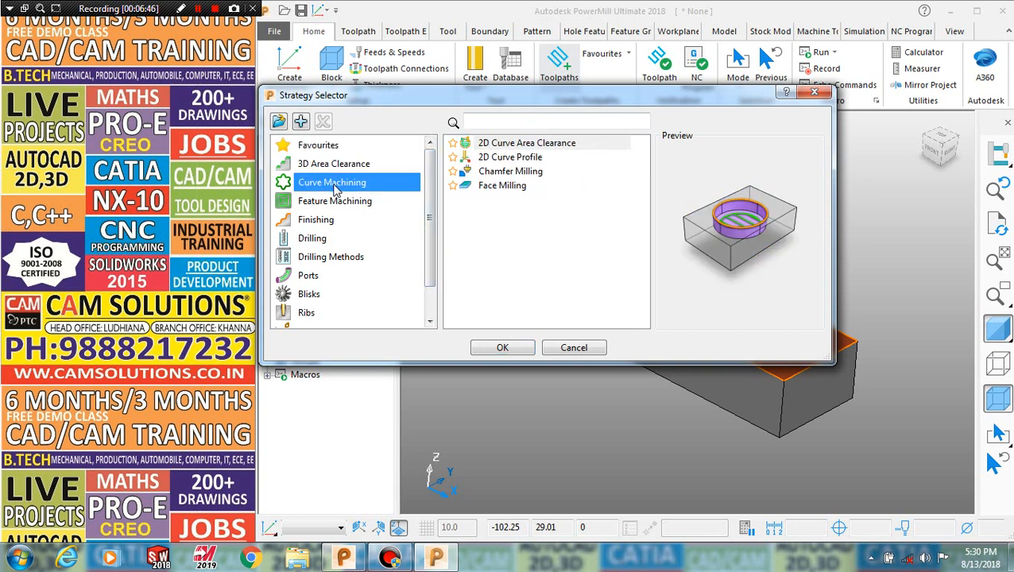
pyautogui.click(326, 204)
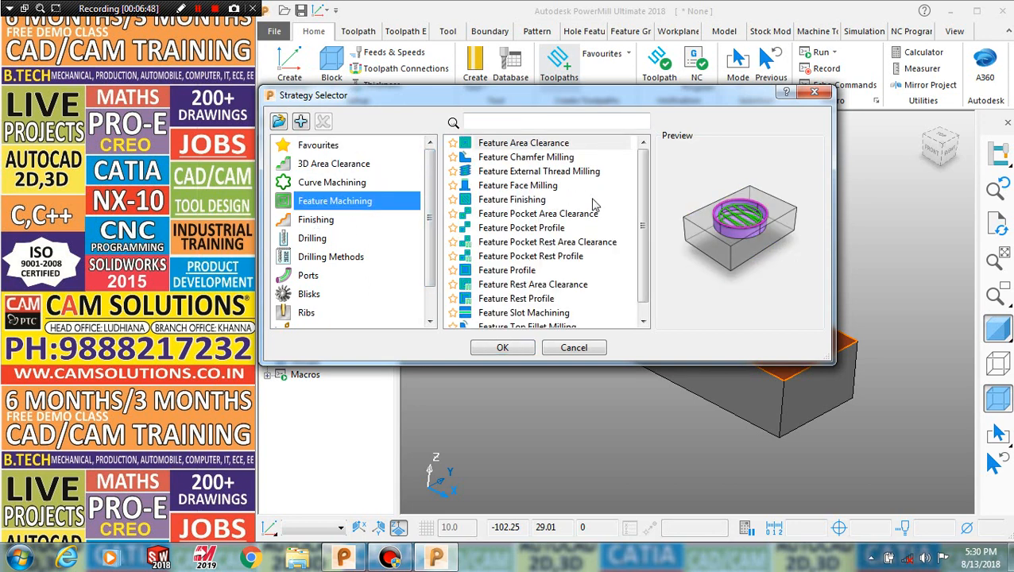
pyautogui.moveTo(636, 196); pyautogui.dragTo(646, 243)
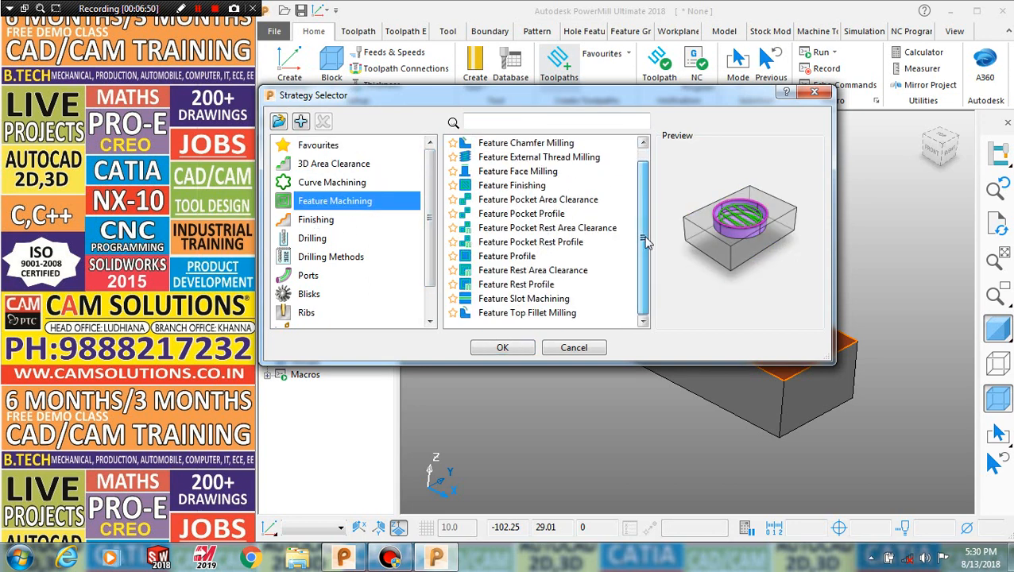
pyautogui.click(320, 222)
pyautogui.click(324, 186)
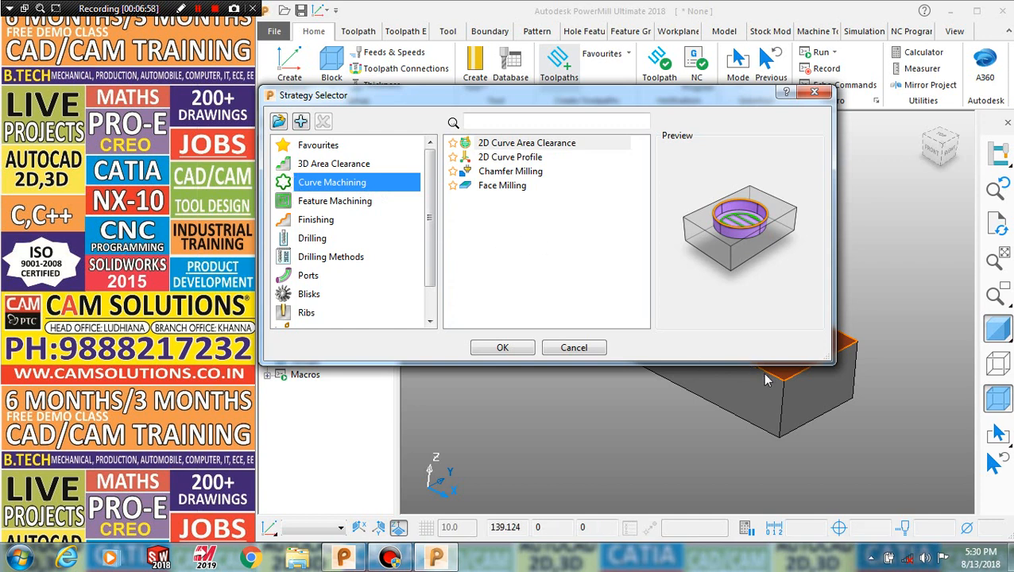
pyautogui.click(512, 162)
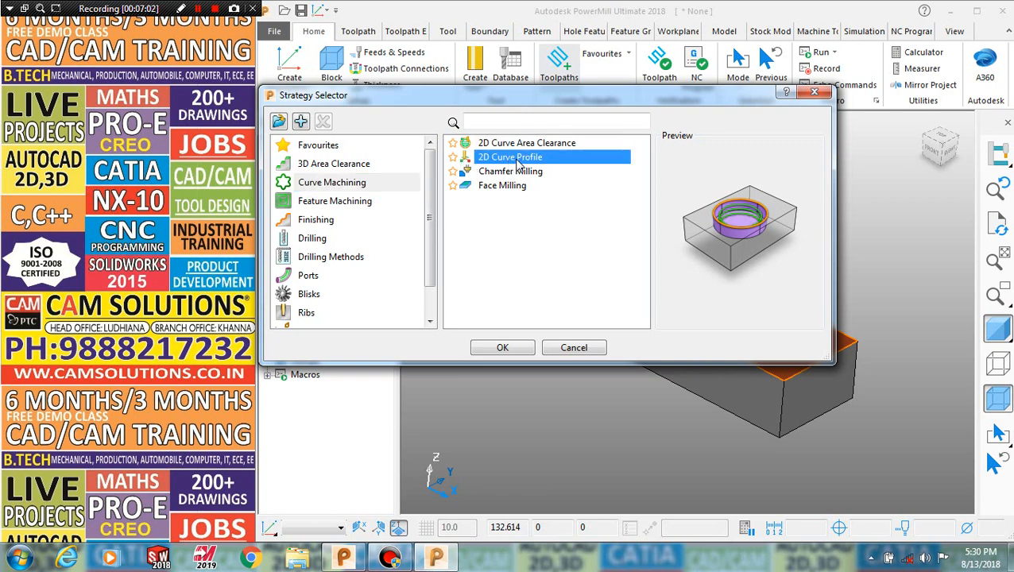
pyautogui.click(501, 349)
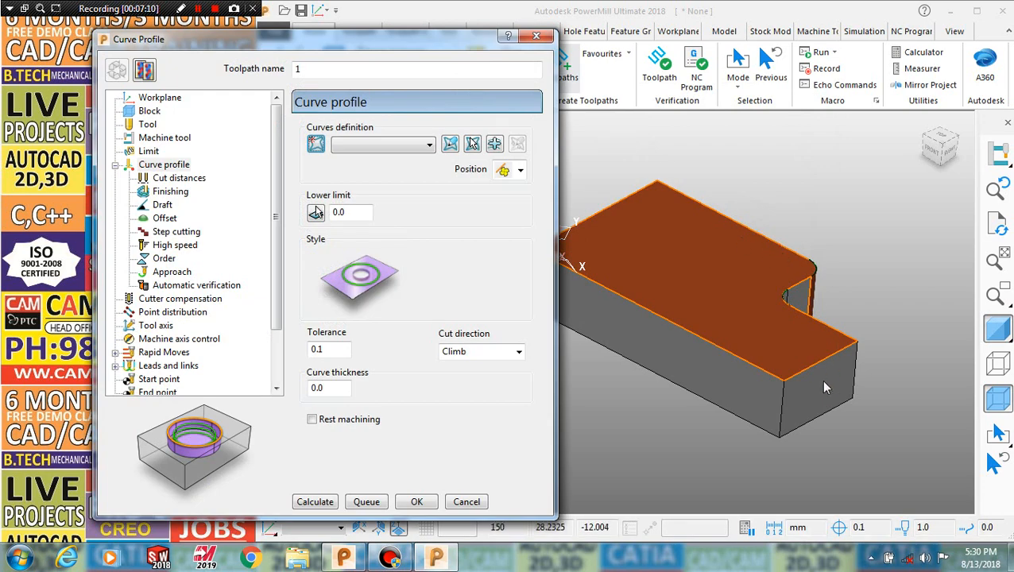
# Assign workplane 1 to the curve profile toolpath.
pyautogui.moveTo(391, 39); pyautogui.dragTo(603, 39)
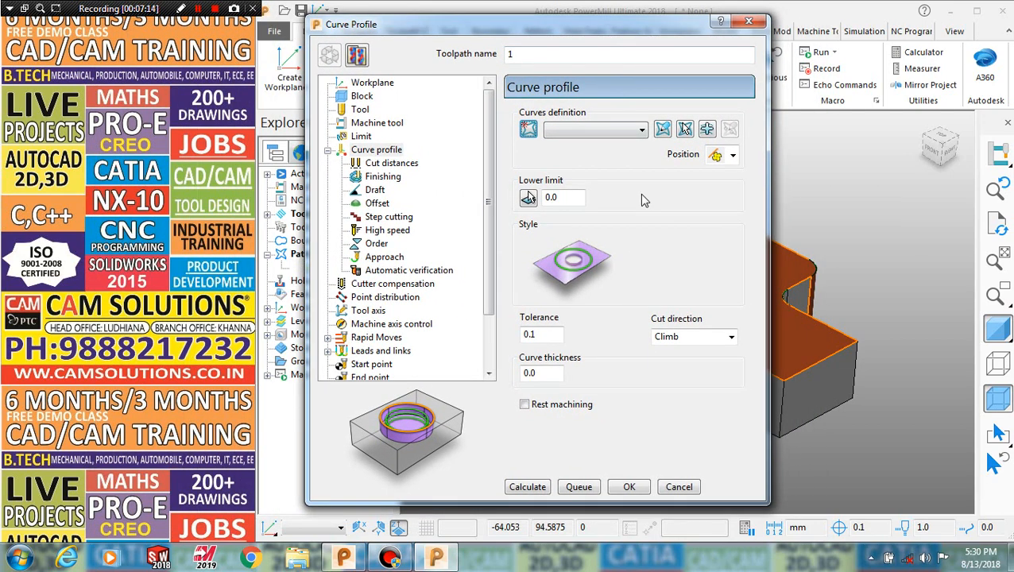
pyautogui.click(373, 84)
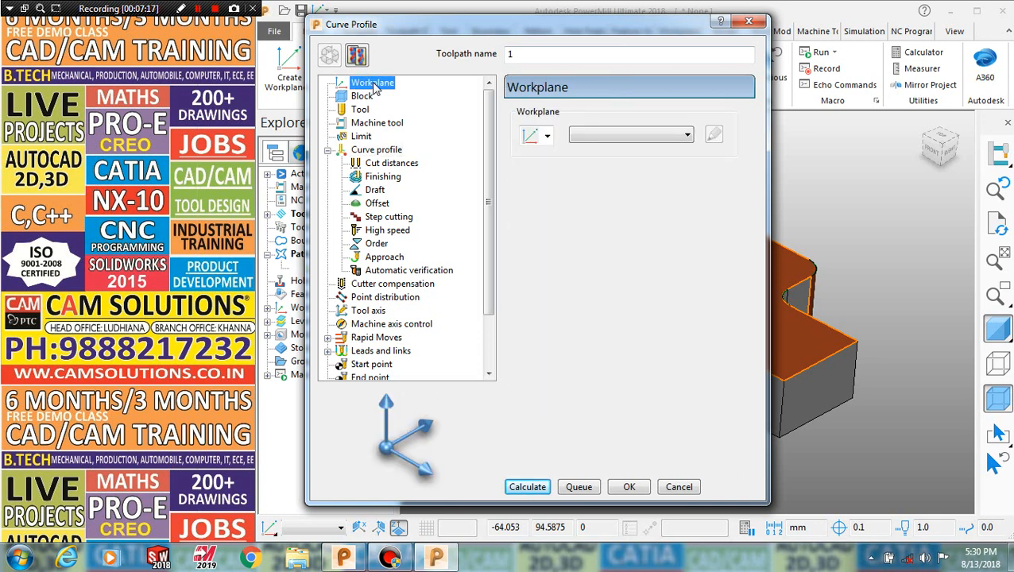
pyautogui.click(574, 136)
pyautogui.click(596, 165)
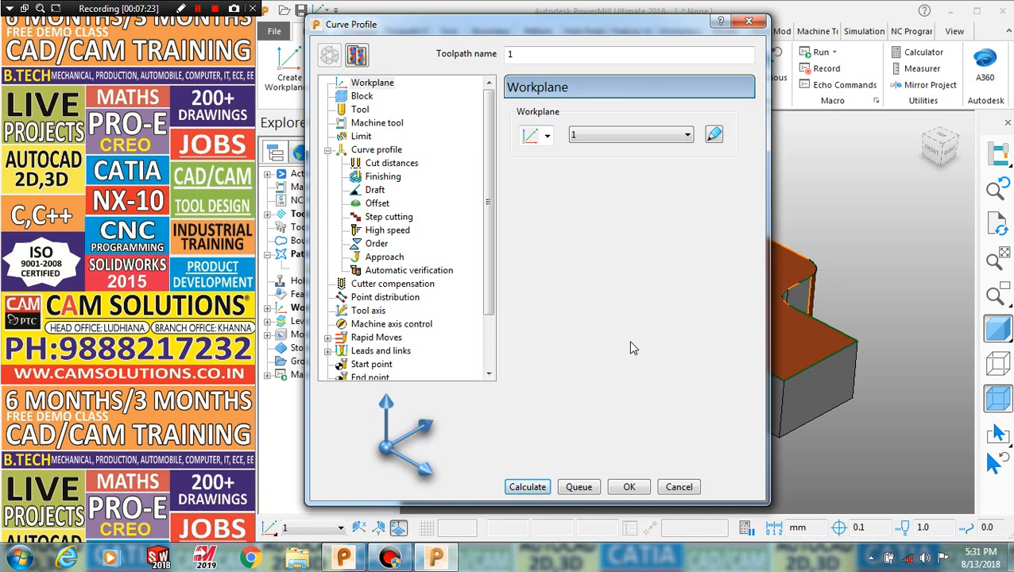
# Calculate a box-shaped stock block from the model in the active workplane and uncover the part for viewing.
pyautogui.click(361, 96)
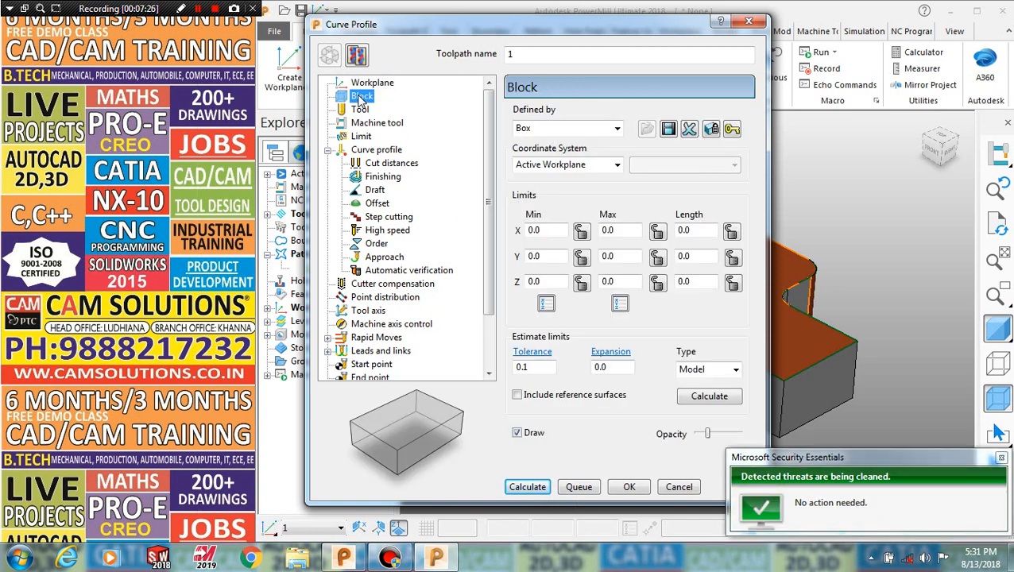
pyautogui.click(710, 401)
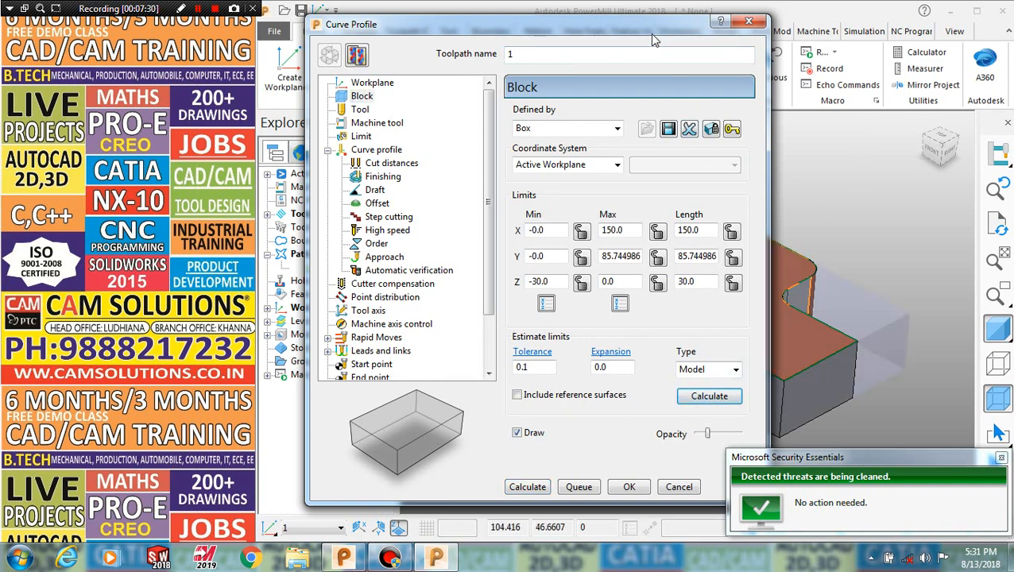
pyautogui.moveTo(503, 38); pyautogui.dragTo(187, 49)
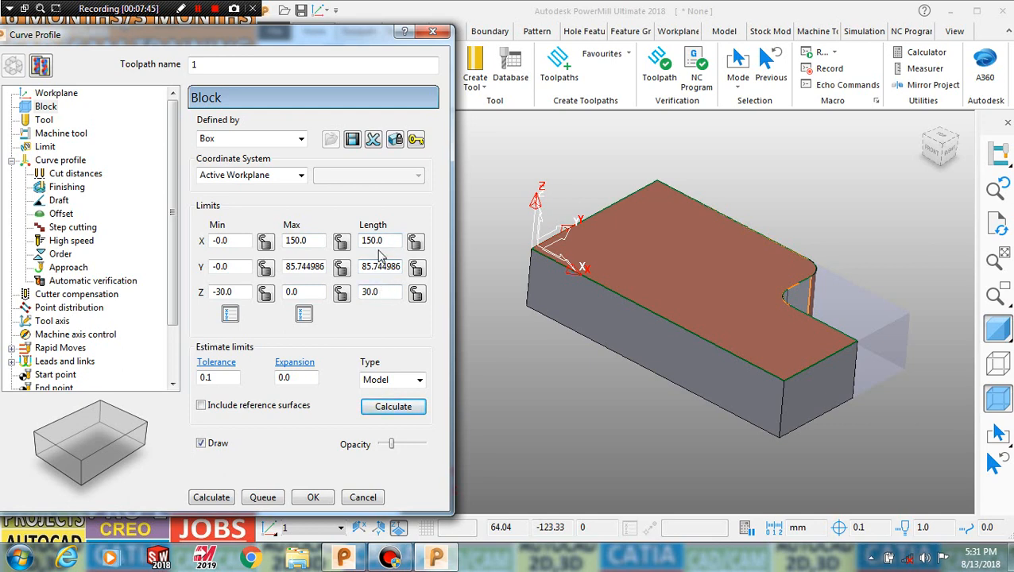
# Create an end mill for the toolpath and set its diameter to 10 mm.
pyautogui.click(50, 120)
pyautogui.click(242, 128)
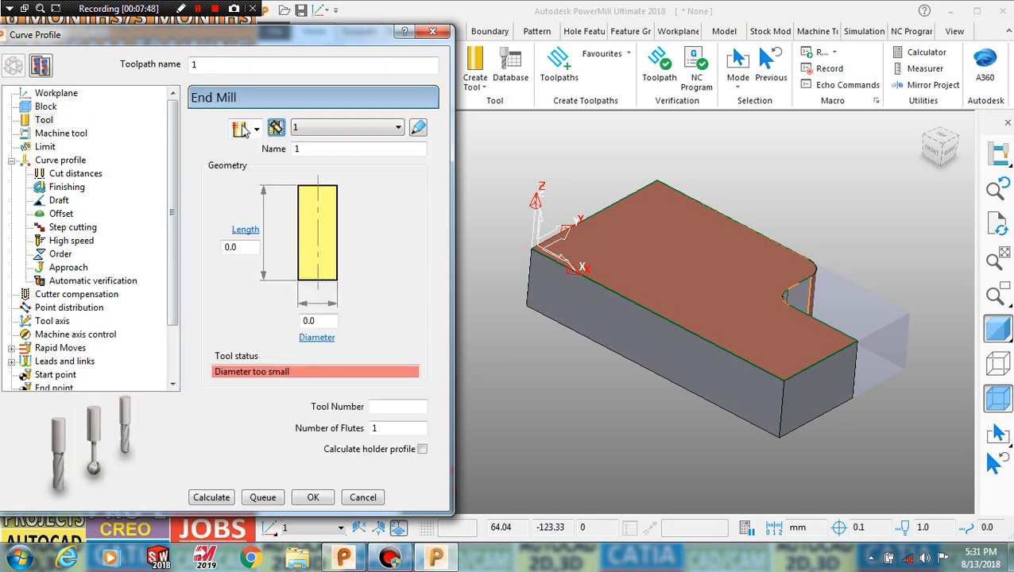
pyautogui.click(322, 320)
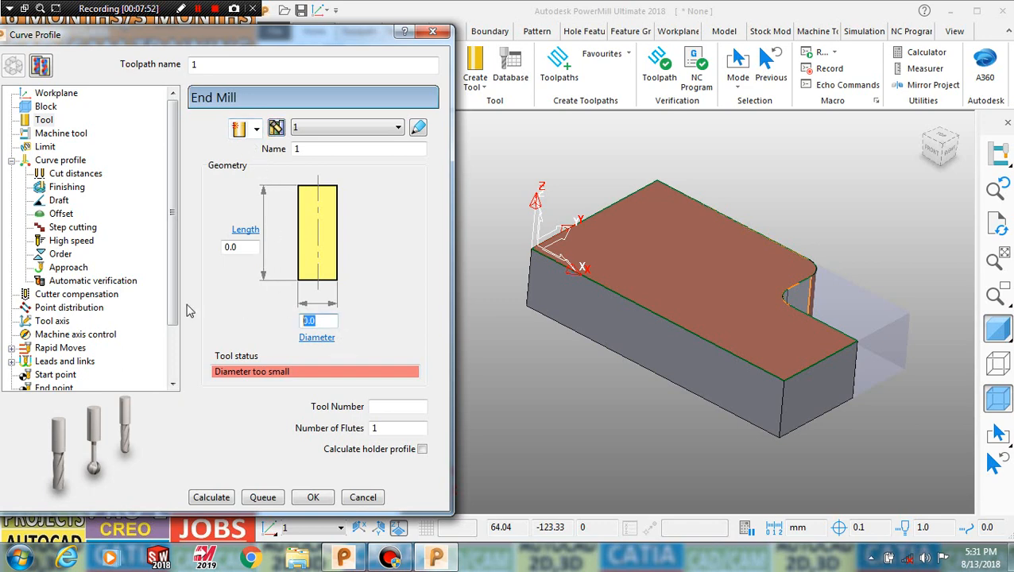
pyautogui.write('10')
pyautogui.click(247, 247)
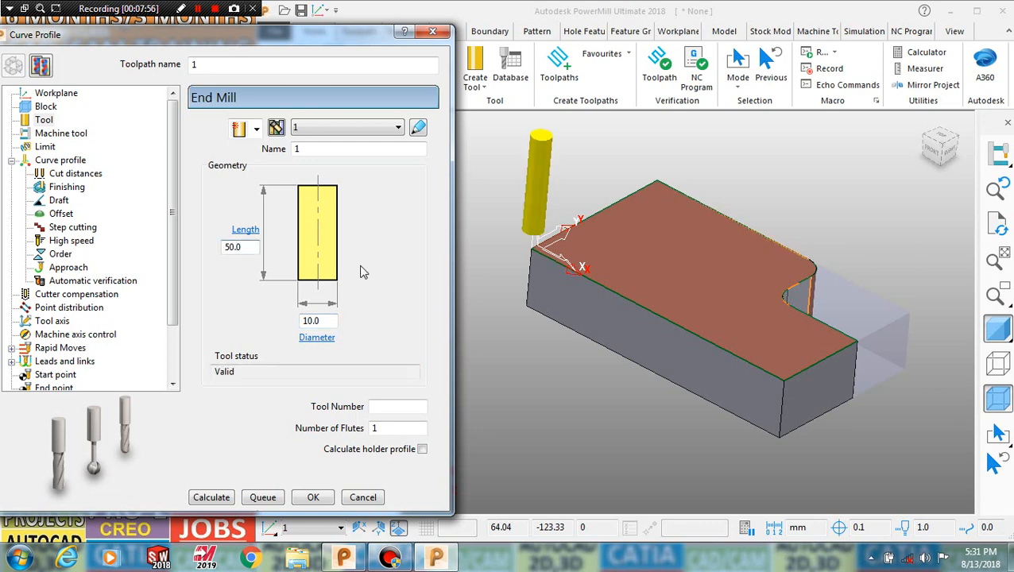
pyautogui.click(256, 128)
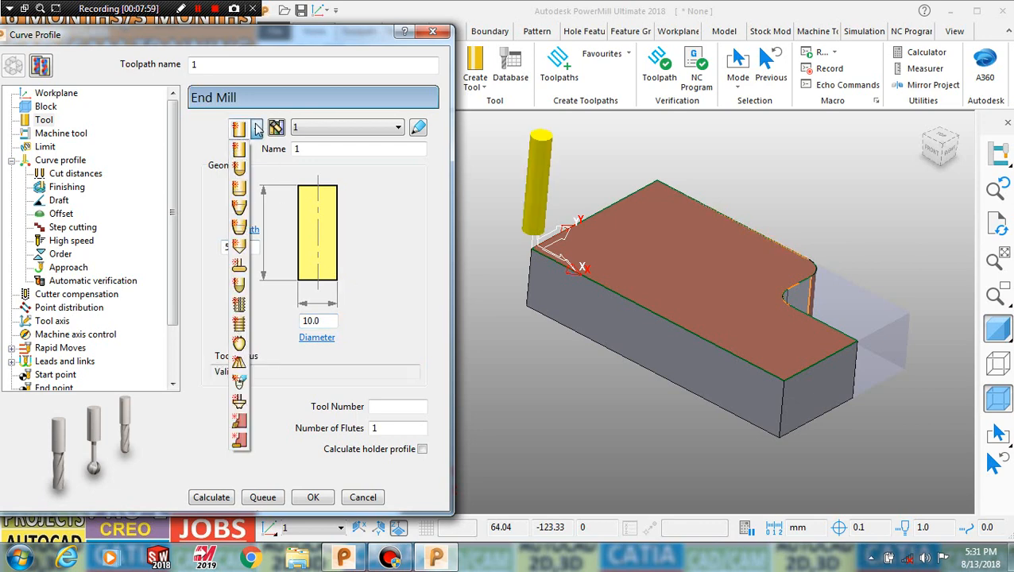
pyautogui.click(256, 128)
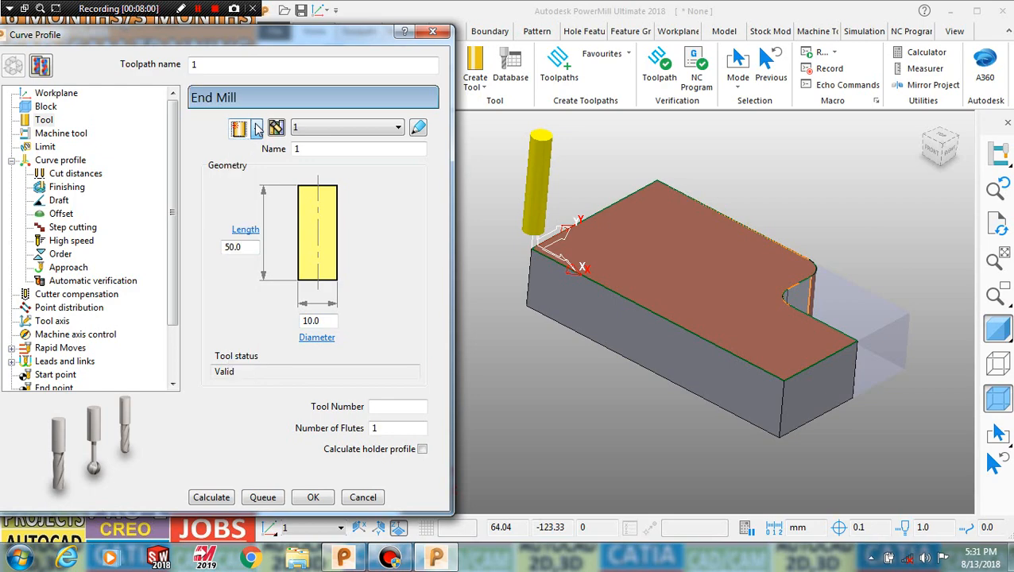
# Assign pattern 1 as the curves definition in the toolpath's Curve profile settings.
pyautogui.moveTo(255, 47); pyautogui.dragTo(523, 34)
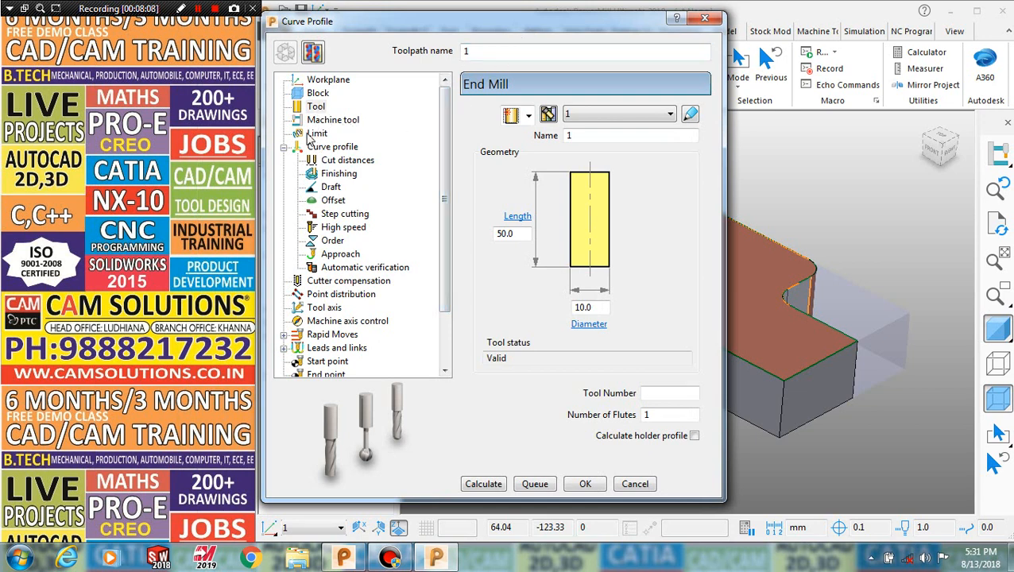
pyautogui.click(331, 148)
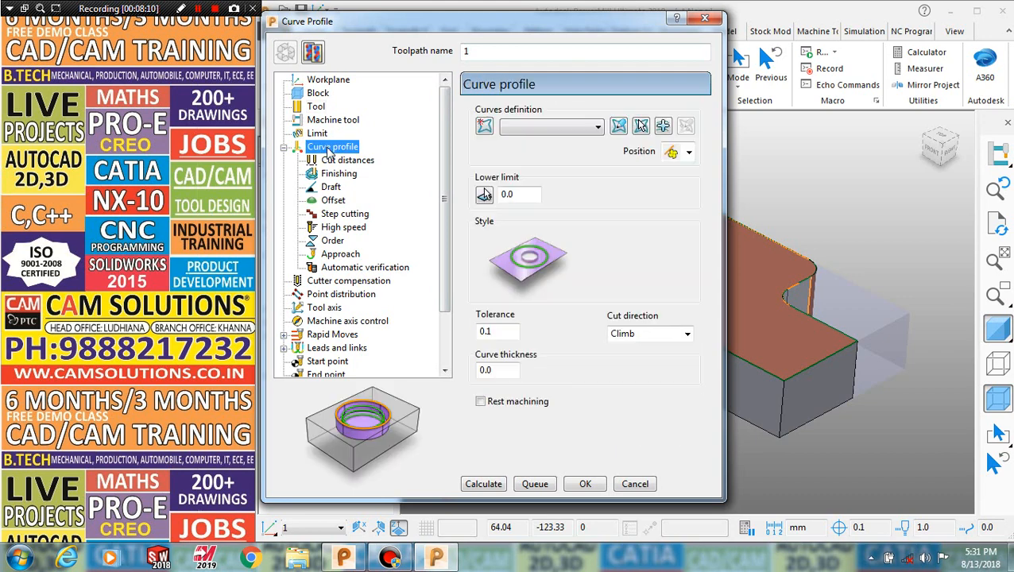
pyautogui.moveTo(488, 28); pyautogui.dragTo(246, 46)
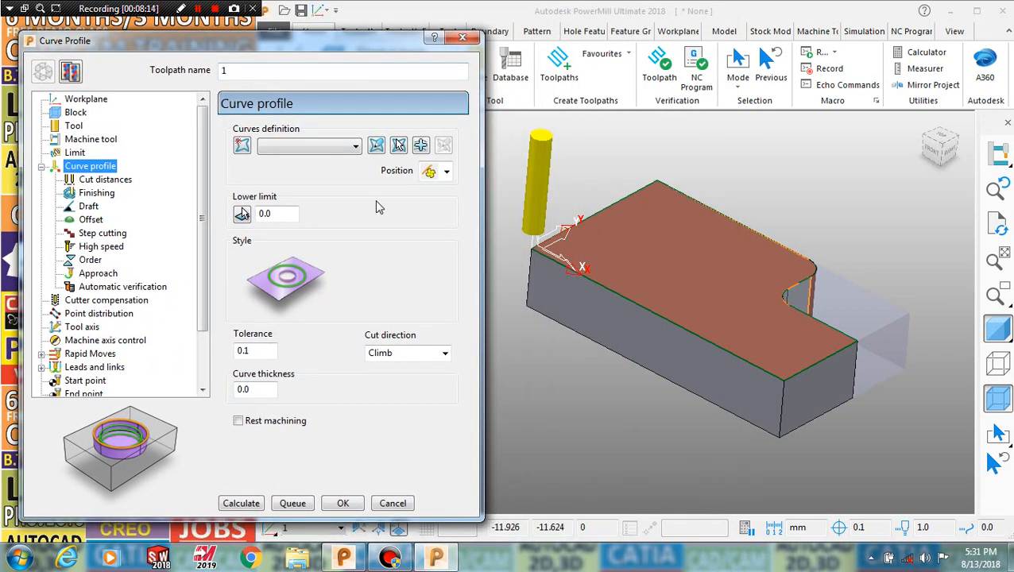
pyautogui.click(326, 147)
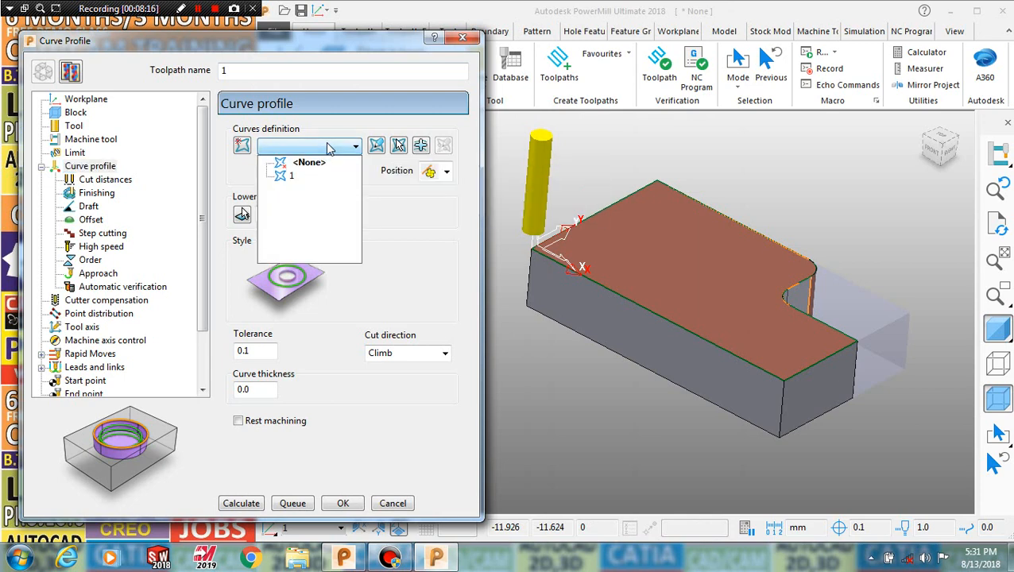
pyautogui.click(290, 176)
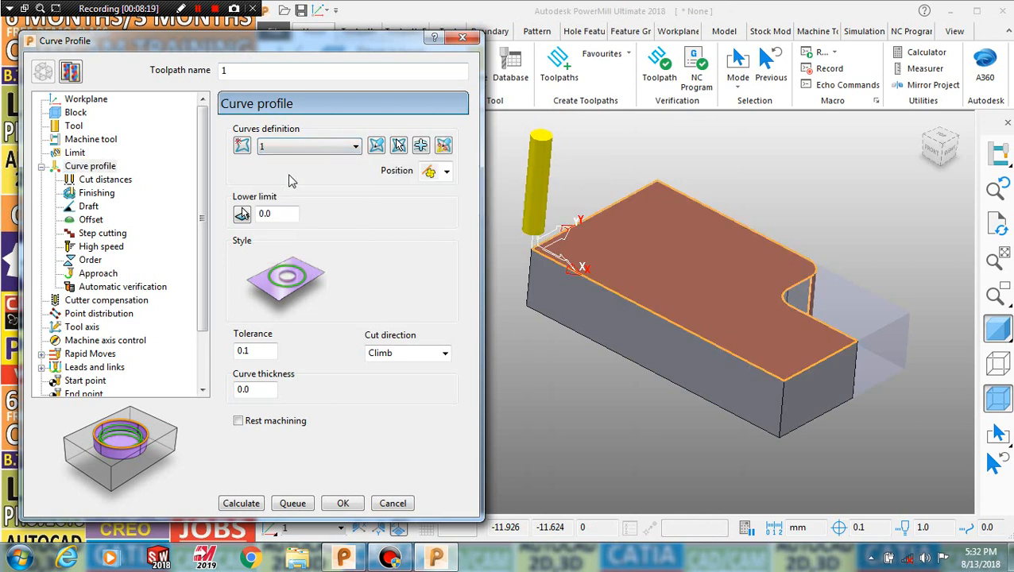
pyautogui.moveTo(239, 45); pyautogui.dragTo(469, 45)
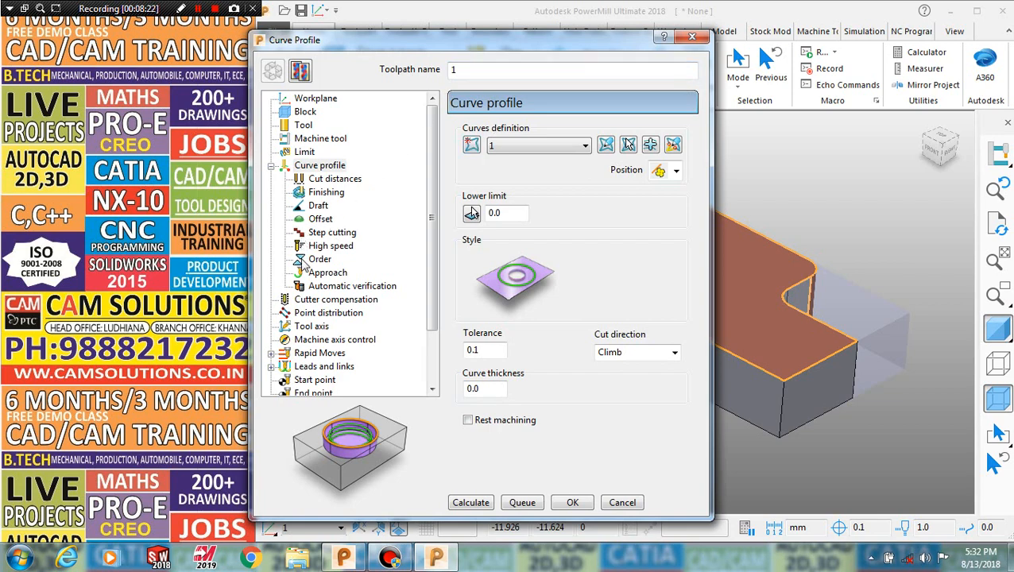
pyautogui.moveTo(392, 48); pyautogui.dragTo(638, 57)
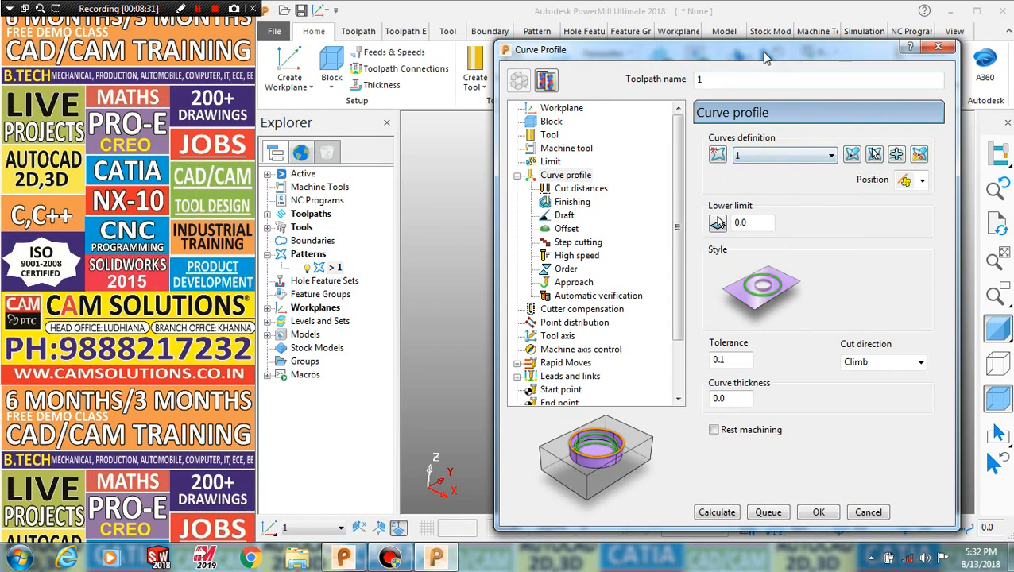
pyautogui.moveTo(769, 57); pyautogui.dragTo(558, 37)
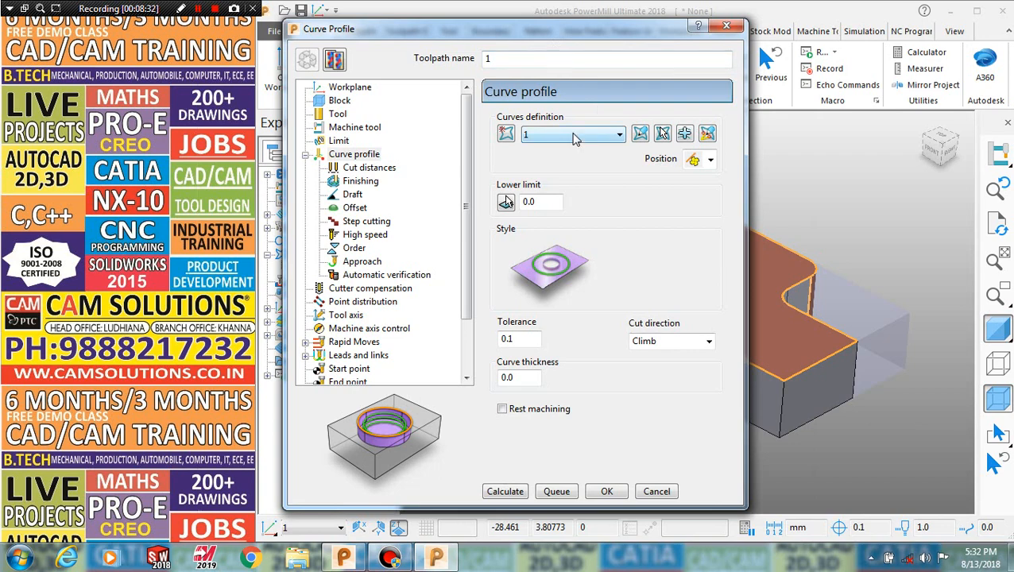
pyautogui.moveTo(648, 34); pyautogui.dragTo(365, 35)
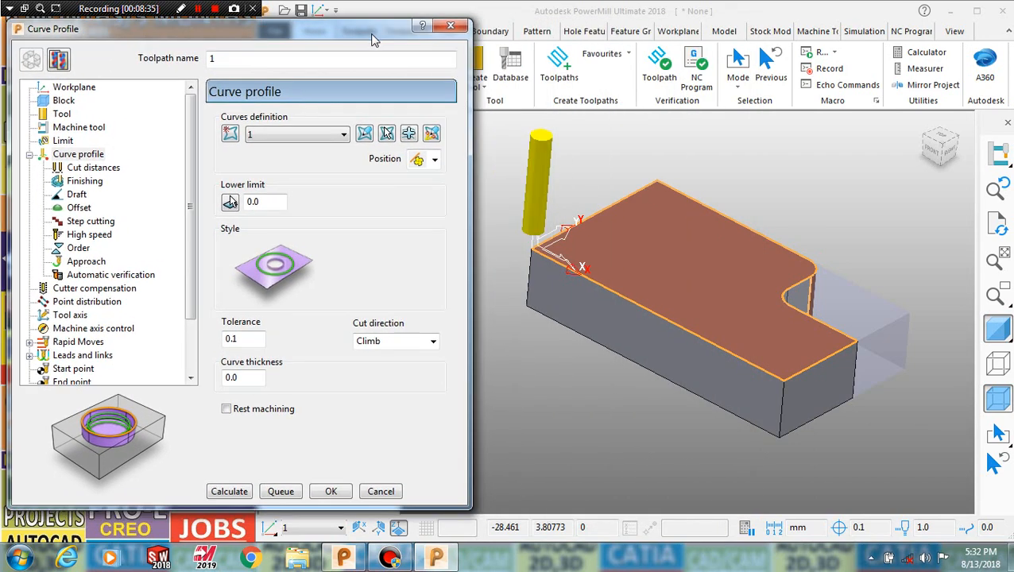
# Edit the machining sections interactively and try moving the cutter at the block's front corner to the outside of the top-edge curve.
pyautogui.click(427, 134)
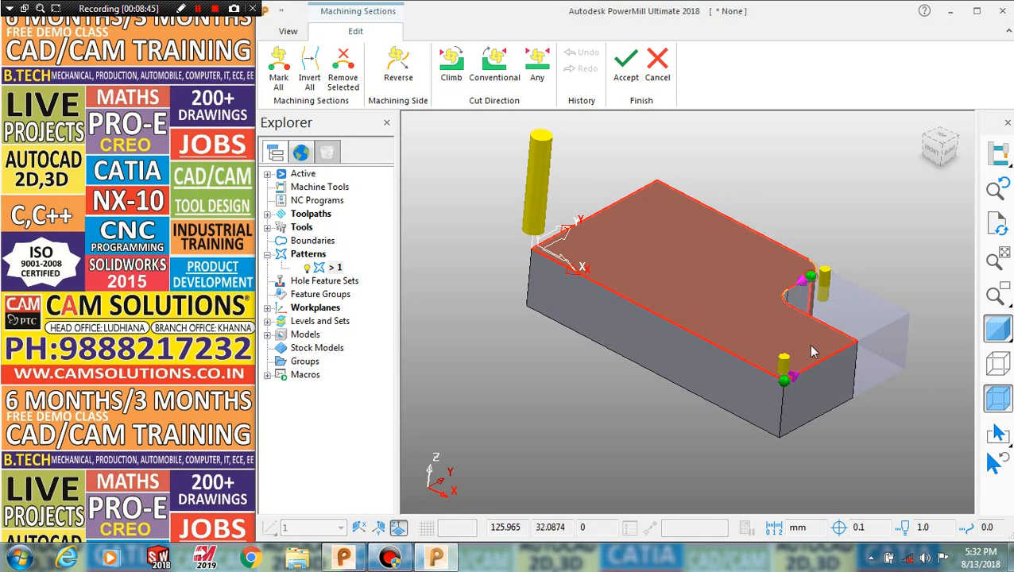
pyautogui.click(674, 323)
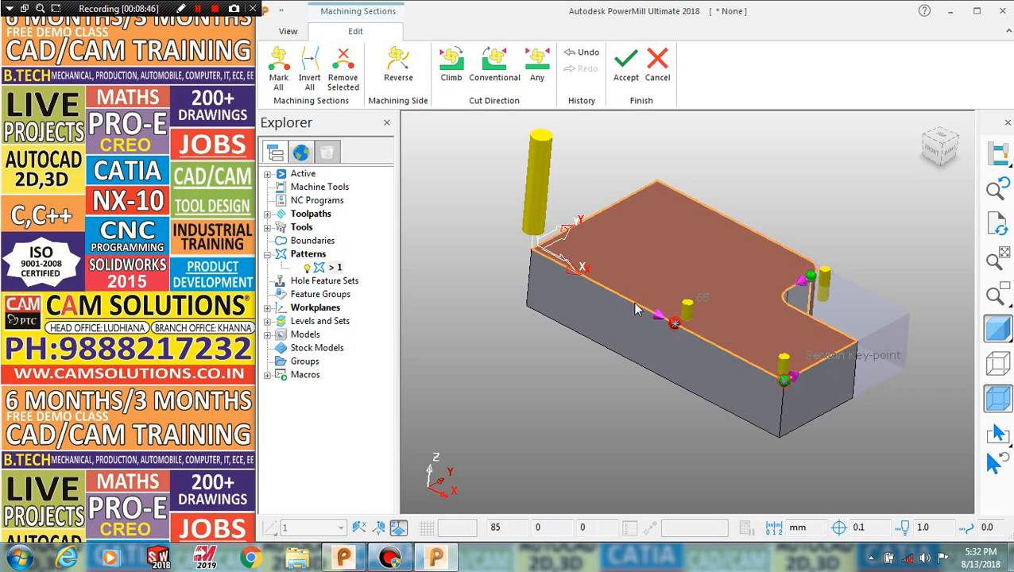
pyautogui.moveTo(635, 304)
pyautogui.mouseDown()
pyautogui.moveTo(482, 243)
pyautogui.moveTo(636, 191)
pyautogui.moveTo(673, 191)
pyautogui.moveTo(817, 264)
pyautogui.moveTo(780, 318)
pyautogui.moveTo(806, 367)
pyautogui.moveTo(783, 390)
pyautogui.mouseUp()
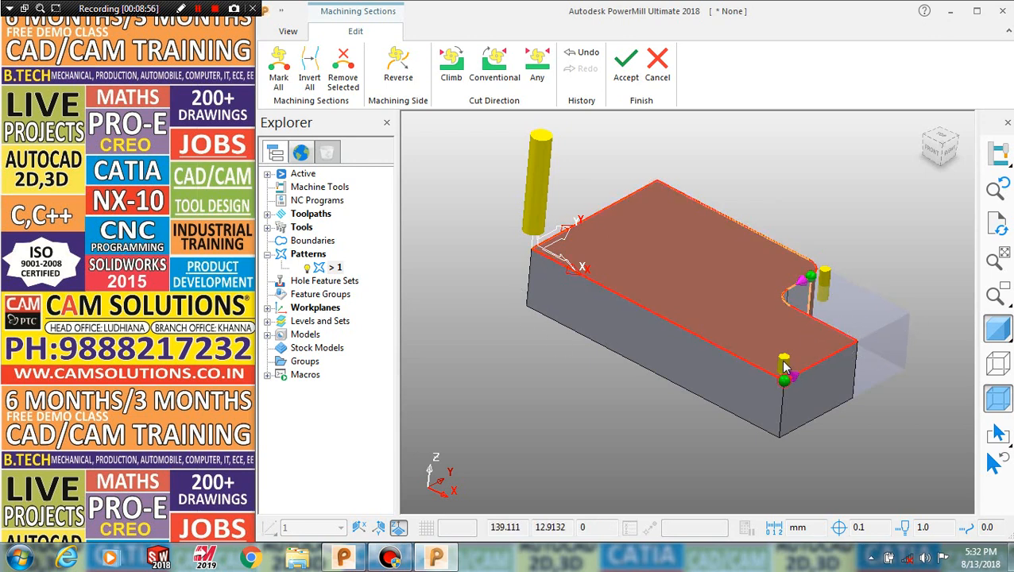
pyautogui.moveTo(690, 377); pyautogui.dragTo(513, 371, button='middle')
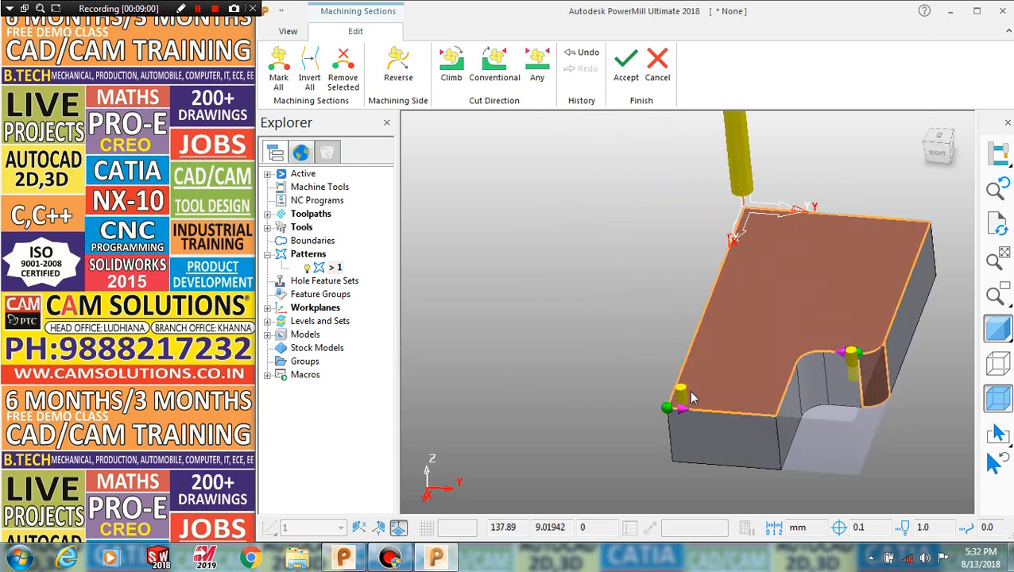
pyautogui.moveTo(686, 401); pyautogui.dragTo(646, 413)
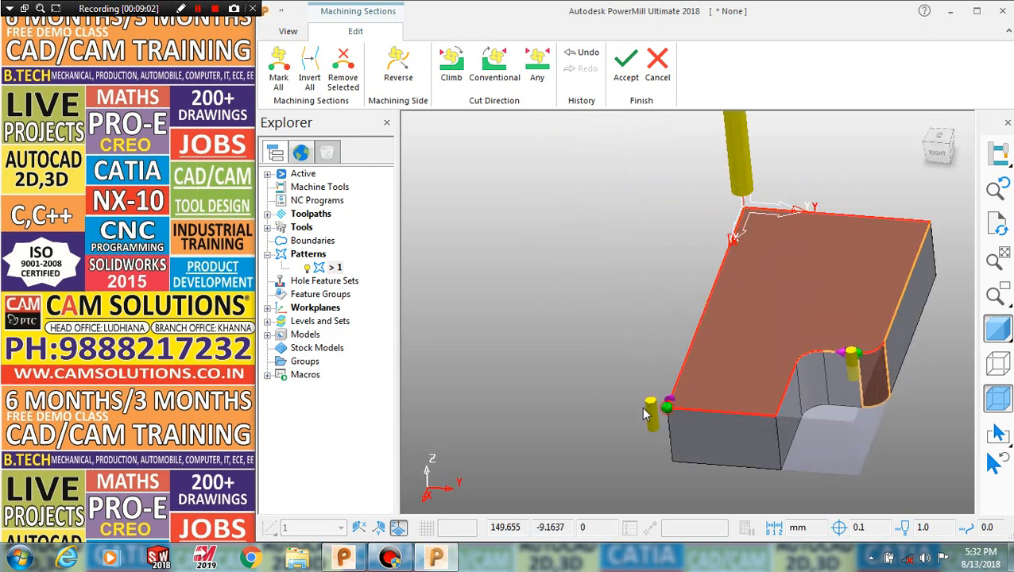
# Delete the machining section of the small curve at the notch's rounded wall.
pyautogui.moveTo(811, 384); pyautogui.dragTo(849, 349, button='middle')
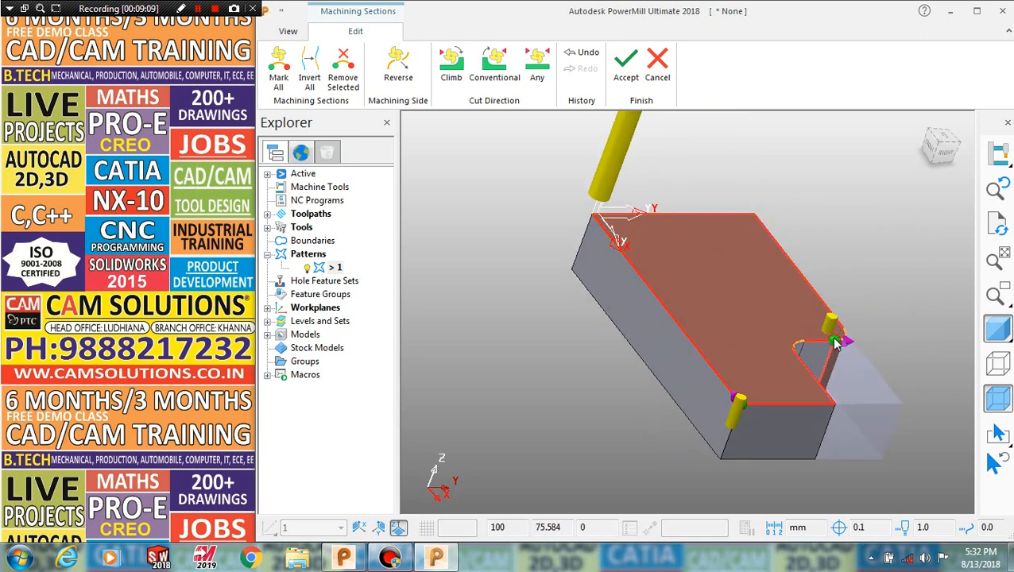
pyautogui.rightClick(835, 343)
pyautogui.click(851, 463)
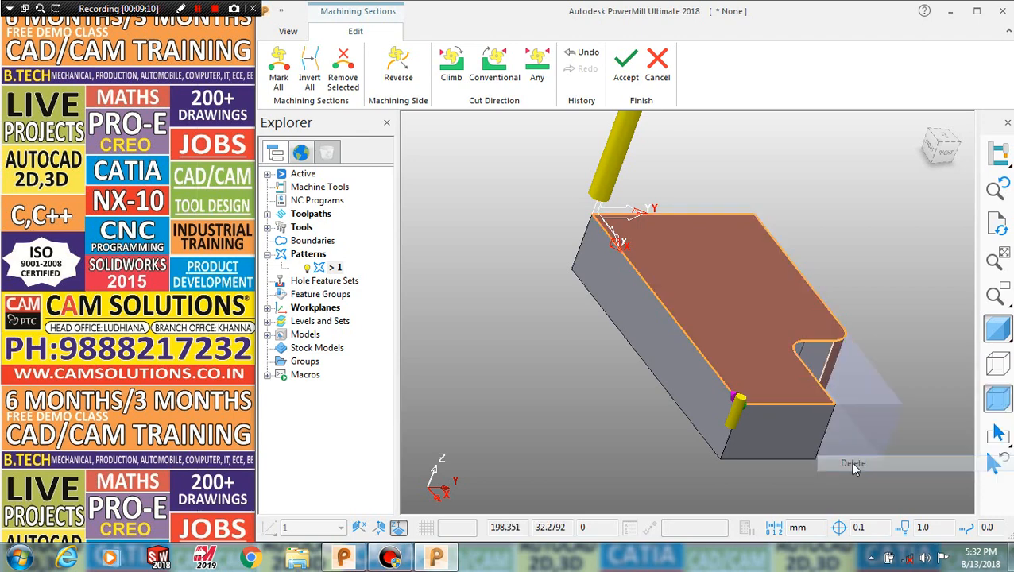
# Try switching the machining side of the front-corner section again, and accept the machining section edits.
pyautogui.moveTo(868, 332); pyautogui.dragTo(751, 371, button='middle')
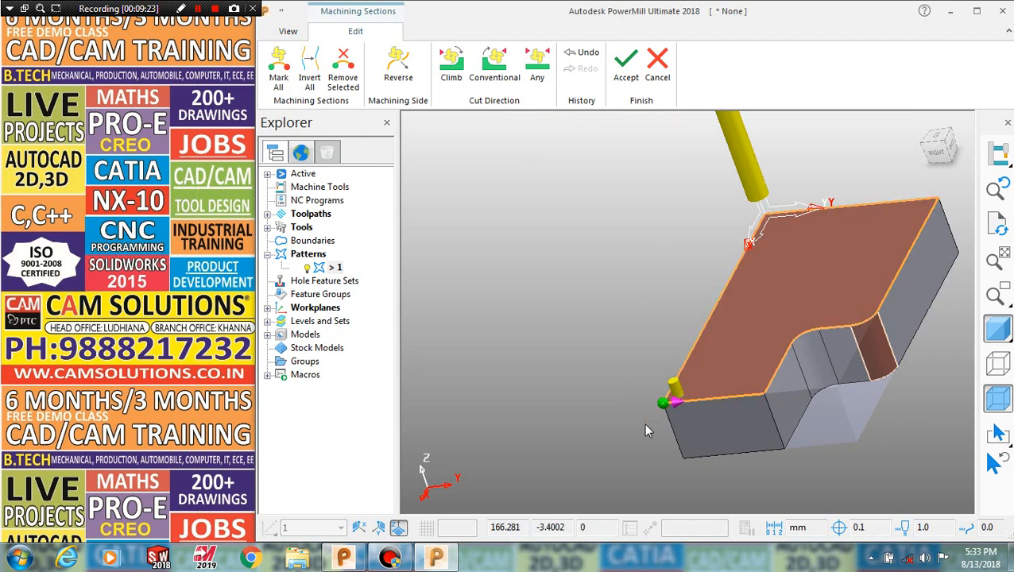
pyautogui.moveTo(618, 406); pyautogui.dragTo(690, 284, button='middle')
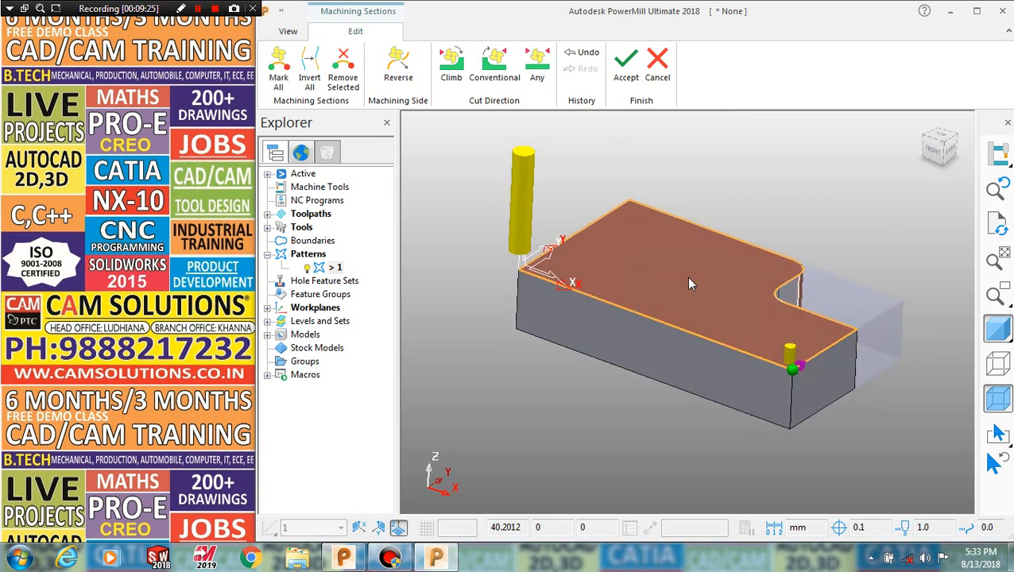
pyautogui.click(793, 350)
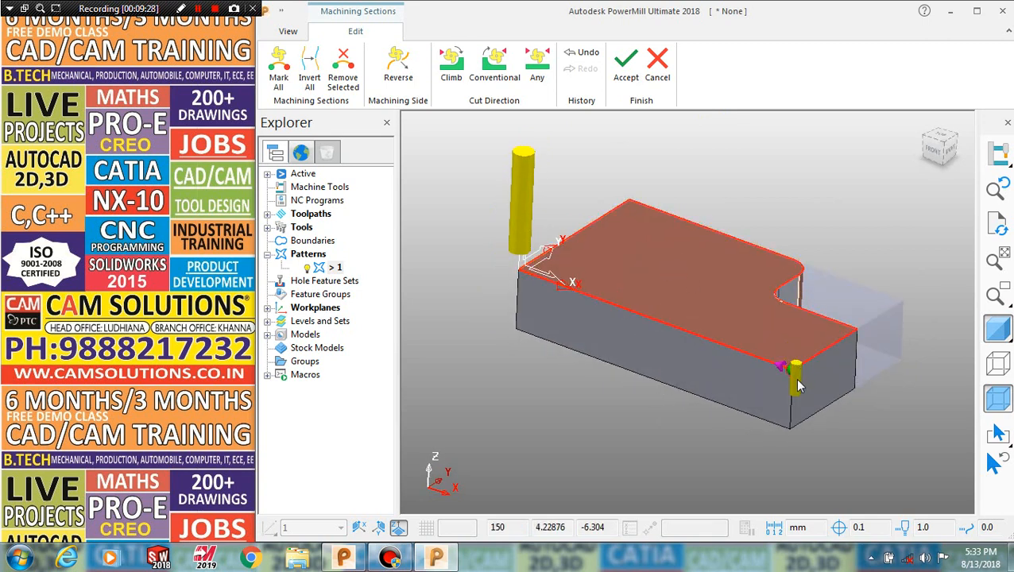
pyautogui.click(798, 388)
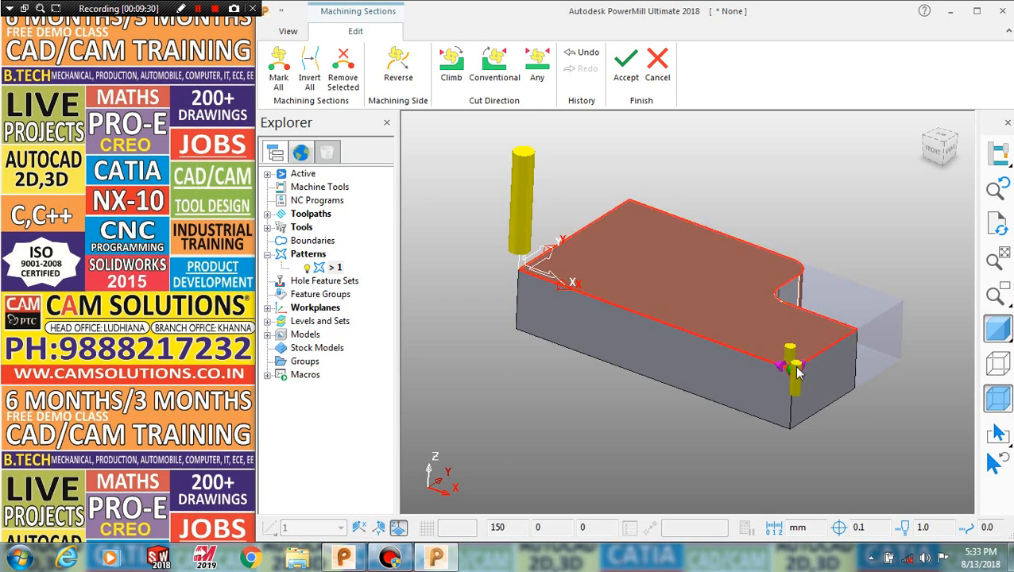
pyautogui.click(798, 373)
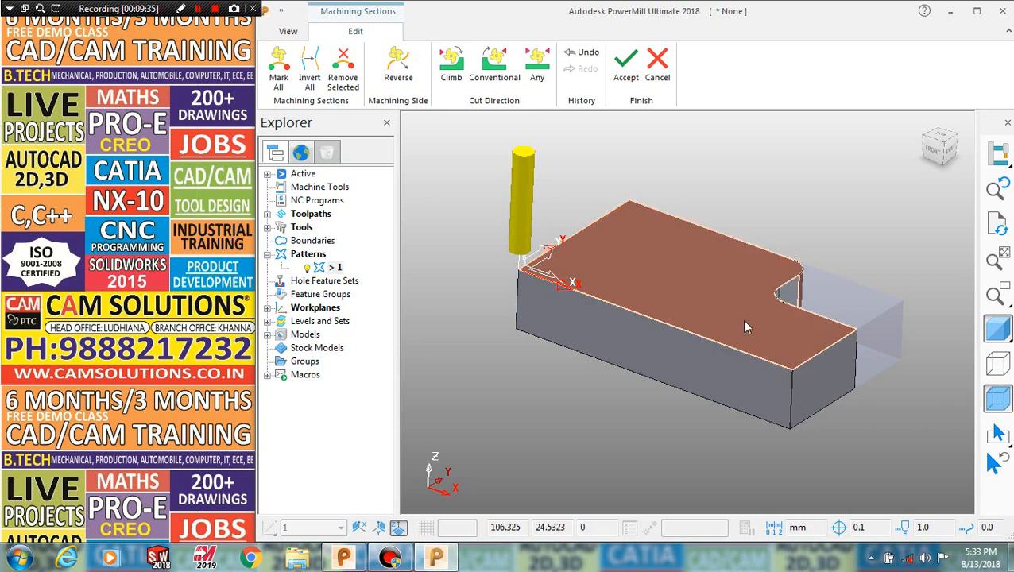
pyautogui.click(625, 64)
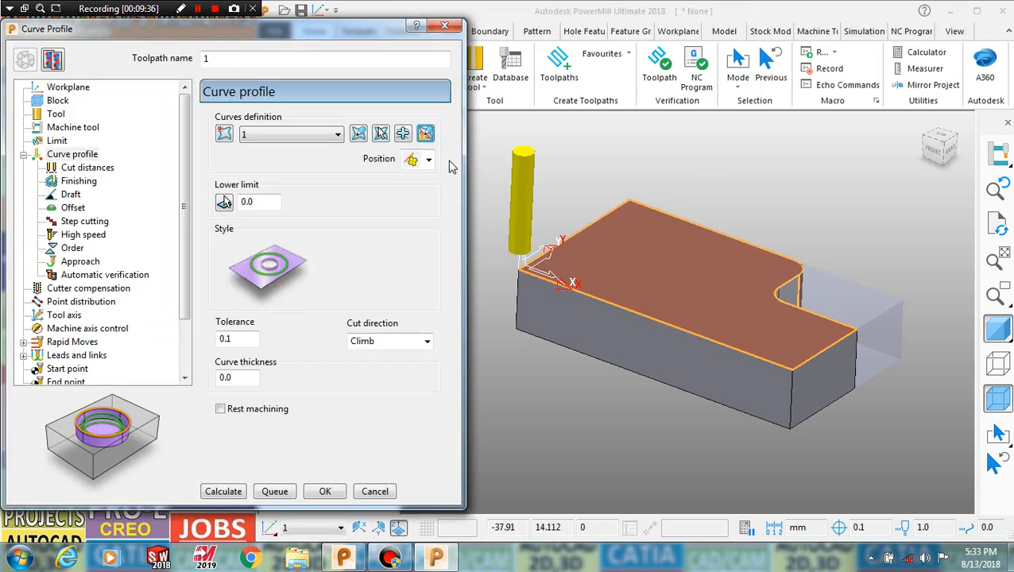
# Reopen the machining sections, delete only the section on the notch's rounded wall, and accept the changes.
pyautogui.click(426, 134)
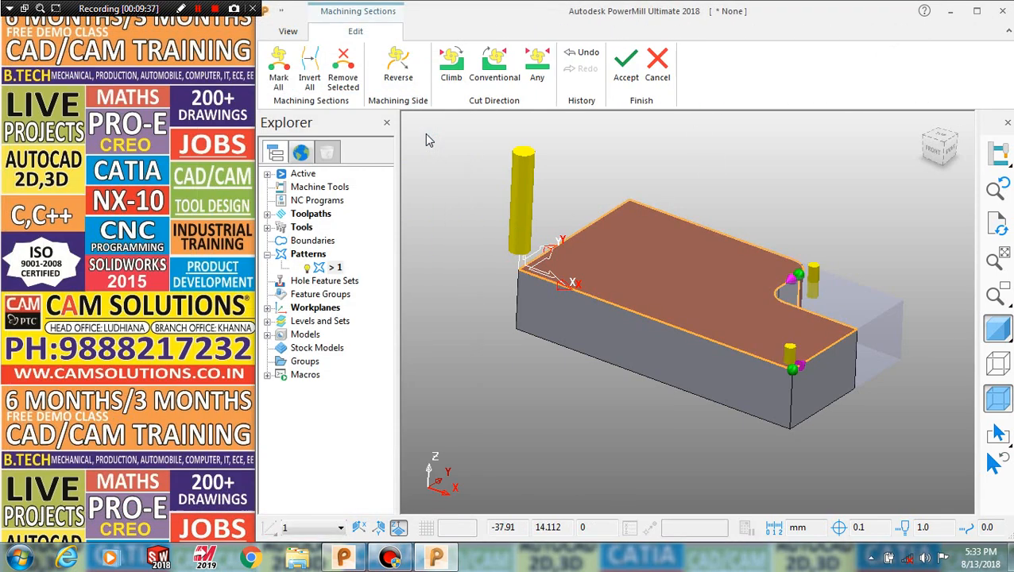
pyautogui.click(822, 282)
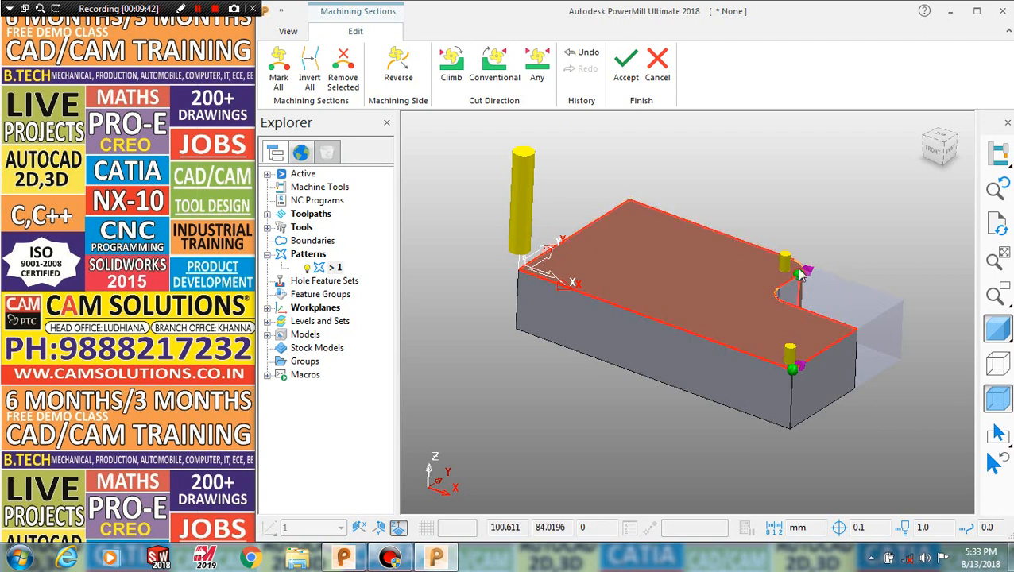
pyautogui.rightClick(799, 274)
pyautogui.click(845, 400)
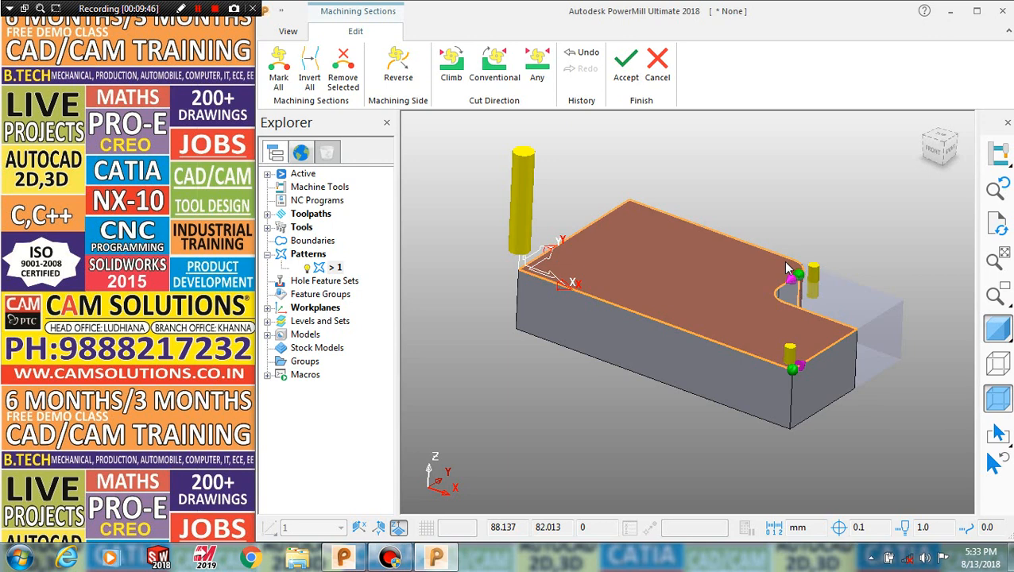
pyautogui.rightClick(815, 280)
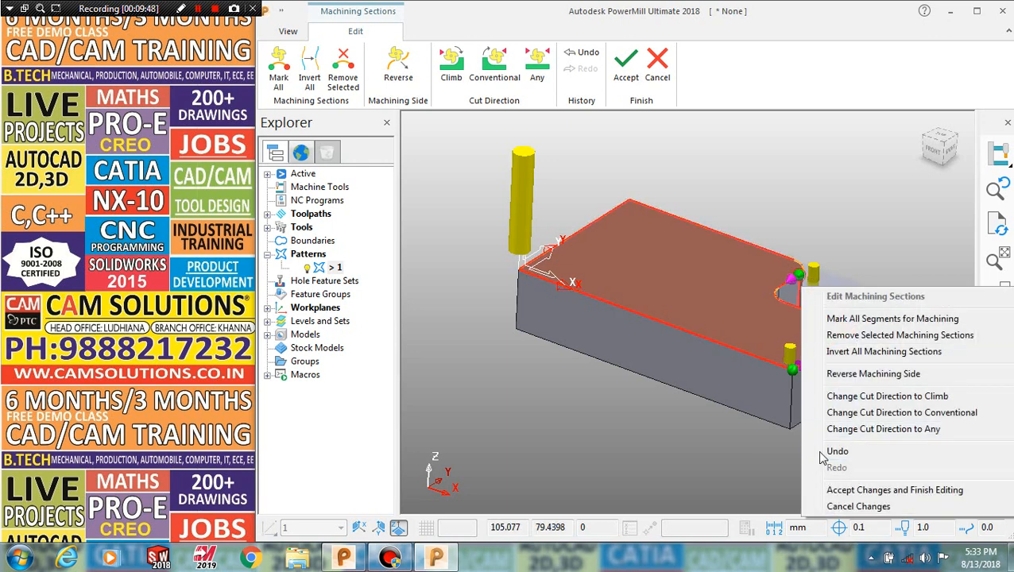
pyautogui.rightClick(802, 288)
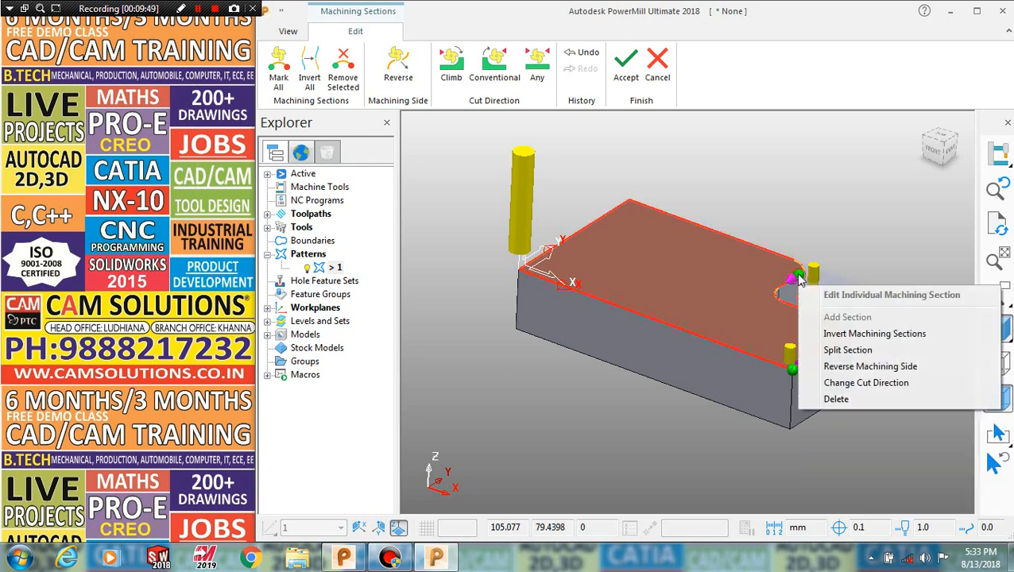
pyautogui.click(842, 399)
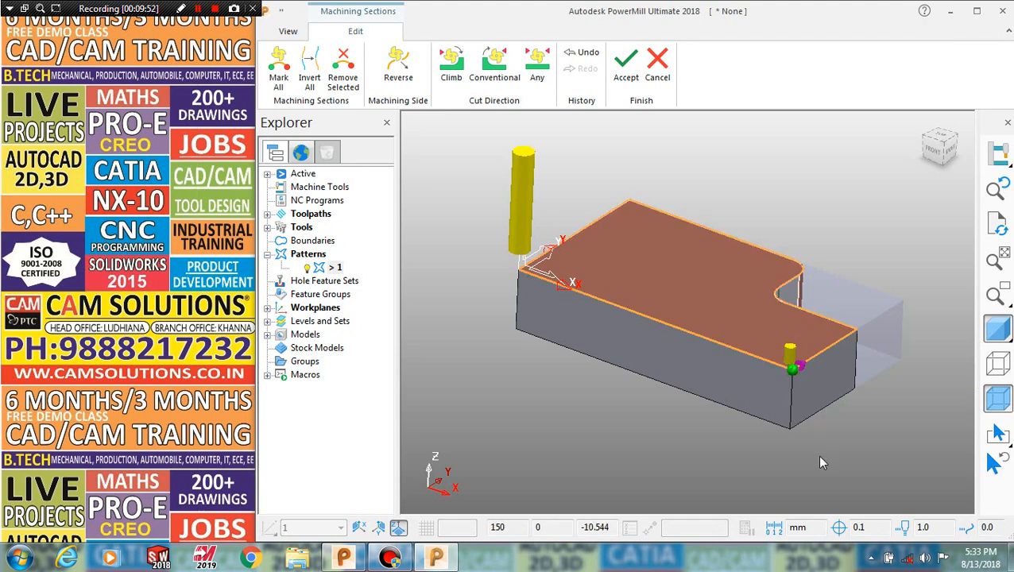
pyautogui.click(625, 72)
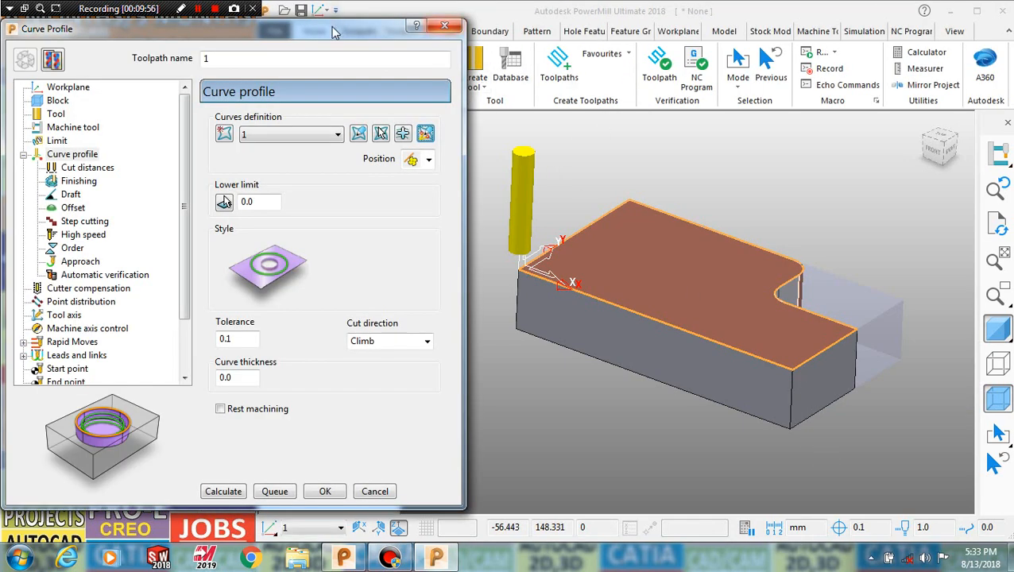
# Set the curve profile's lower limit to -5 mm and calculate the toolpath, closing its settings.
pyautogui.moveTo(334, 30); pyautogui.dragTo(688, 36)
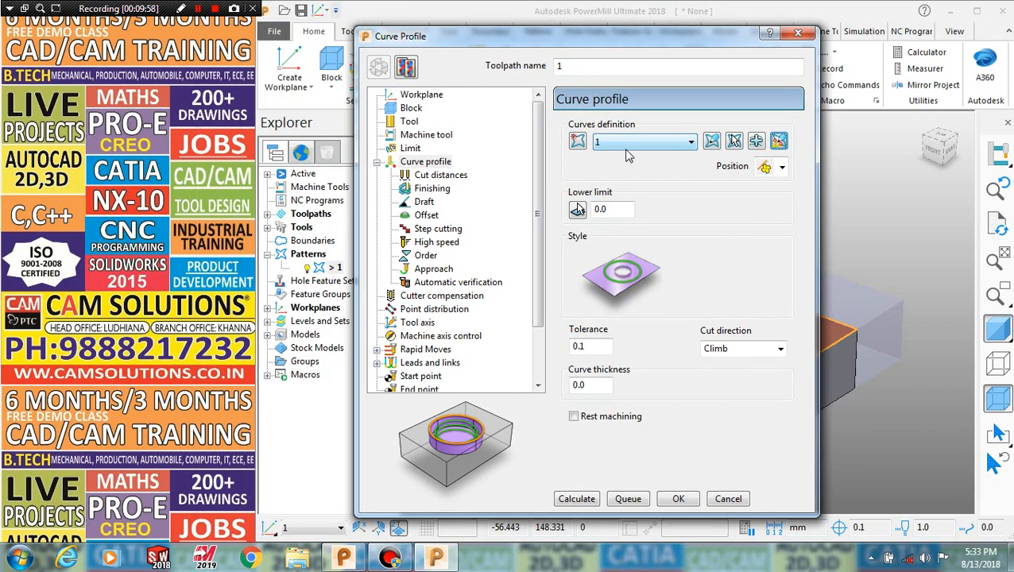
pyautogui.moveTo(646, 40); pyautogui.dragTo(312, 27)
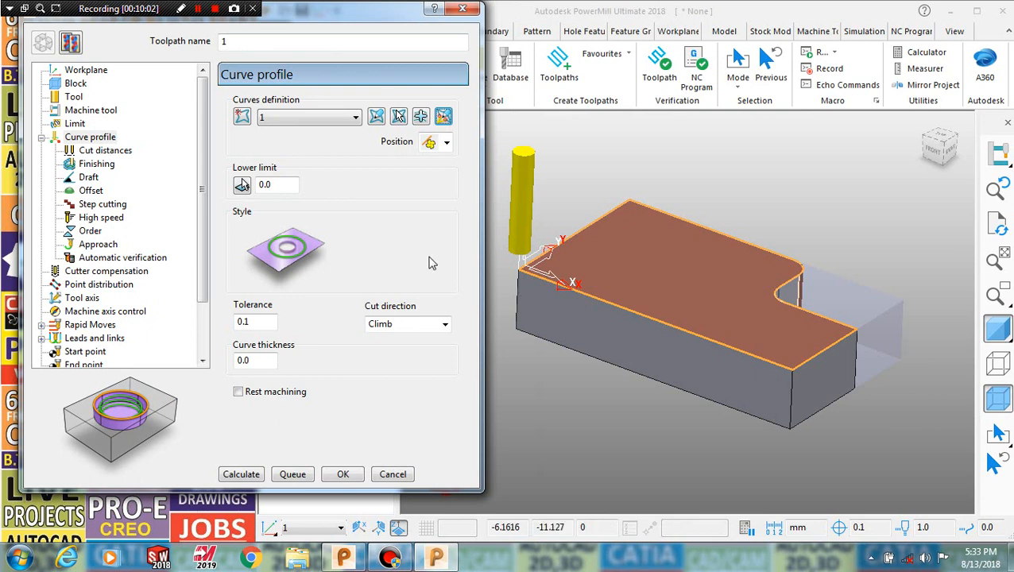
pyautogui.doubleClick(283, 185)
pyautogui.write('-5')
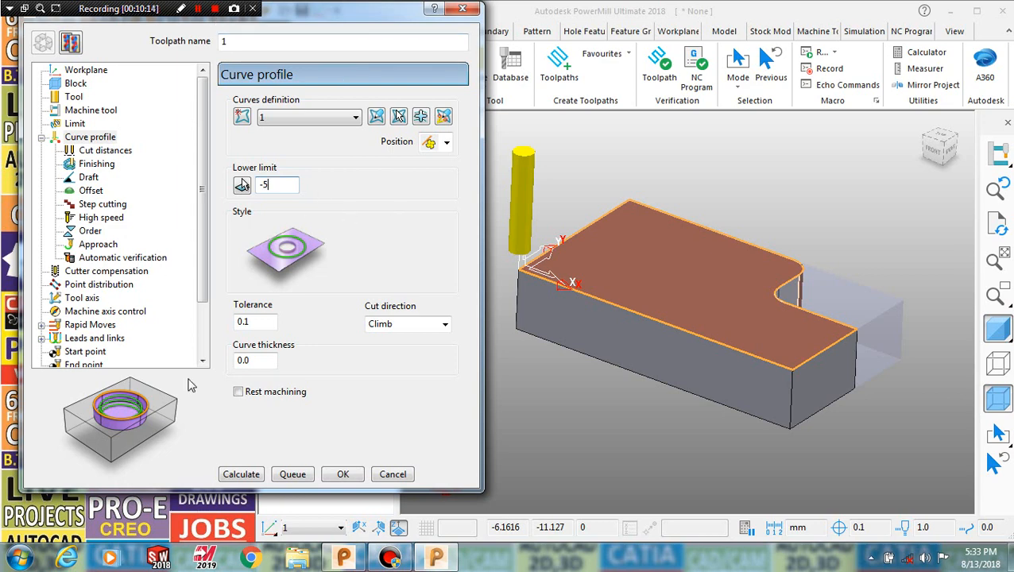
pyautogui.click(241, 475)
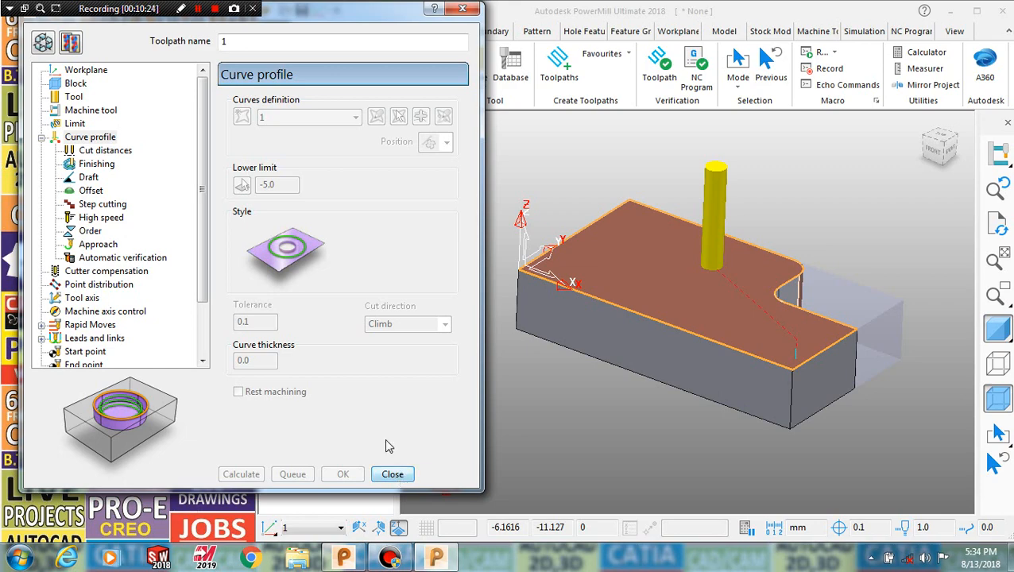
pyautogui.click(393, 475)
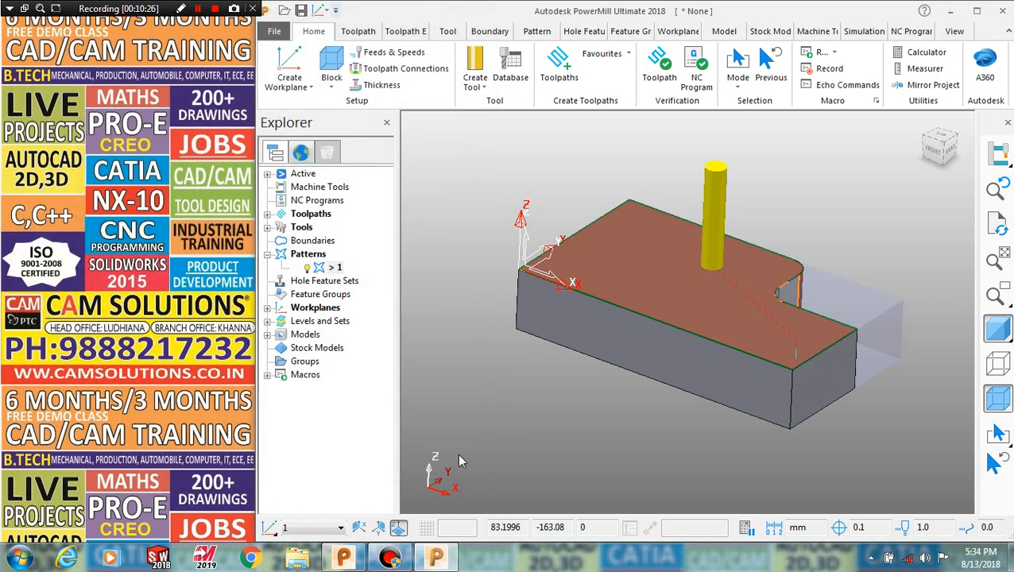
pyautogui.moveTo(584, 342)
pyautogui.mouseDown(button='middle')
pyautogui.moveTo(608, 311)
pyautogui.moveTo(628, 318)
pyautogui.moveTo(590, 350)
pyautogui.mouseUp(button='middle')
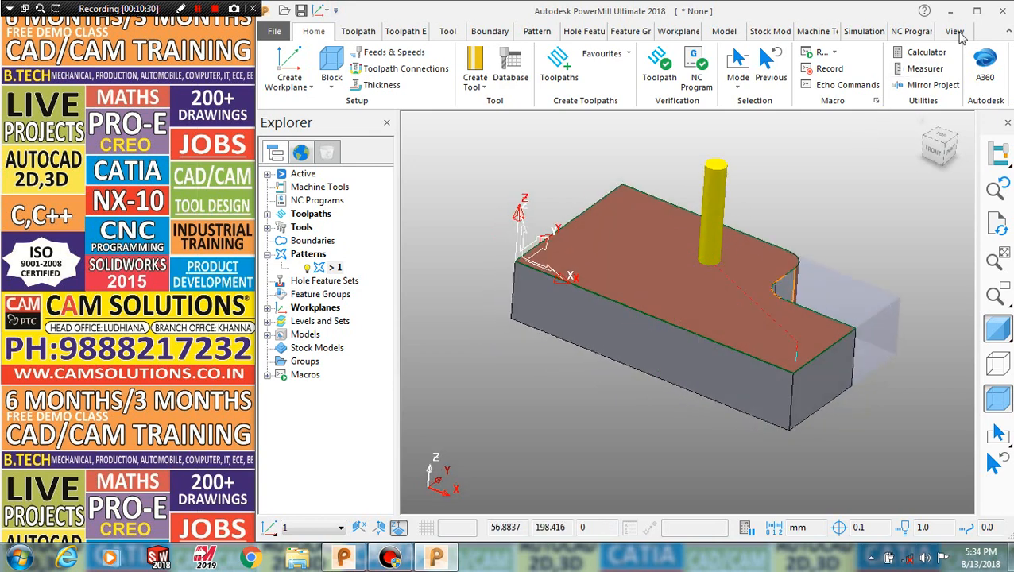
# Turn off the model's shading so the block, its top-edge curve and the toolpath display in wireframe.
pyautogui.click(955, 32)
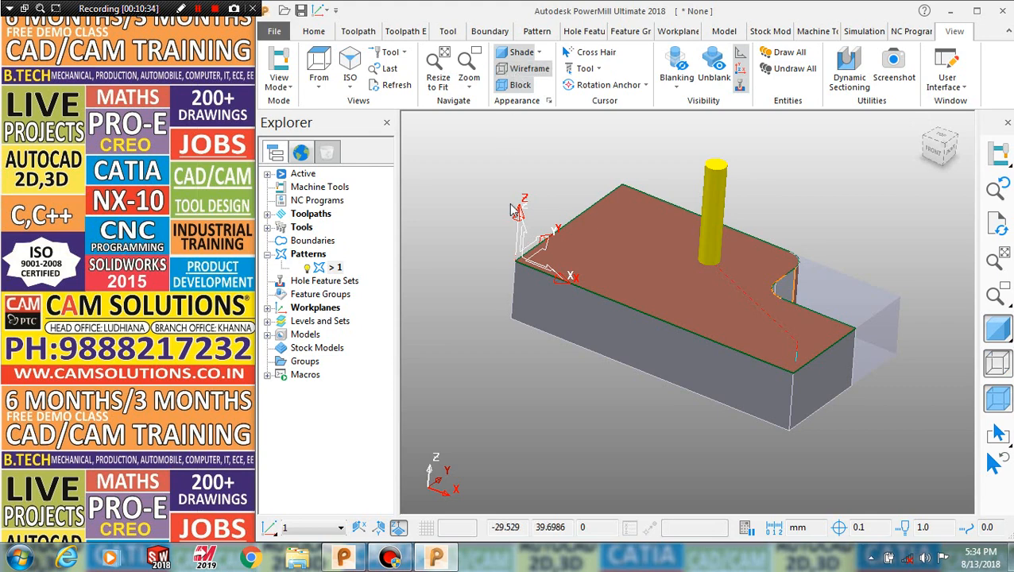
pyautogui.click(515, 68)
pyautogui.moveTo(445, 280); pyautogui.dragTo(447, 257, button='middle')
pyautogui.scroll(5, 689, 282)
pyautogui.scroll(-3, 723, 290)
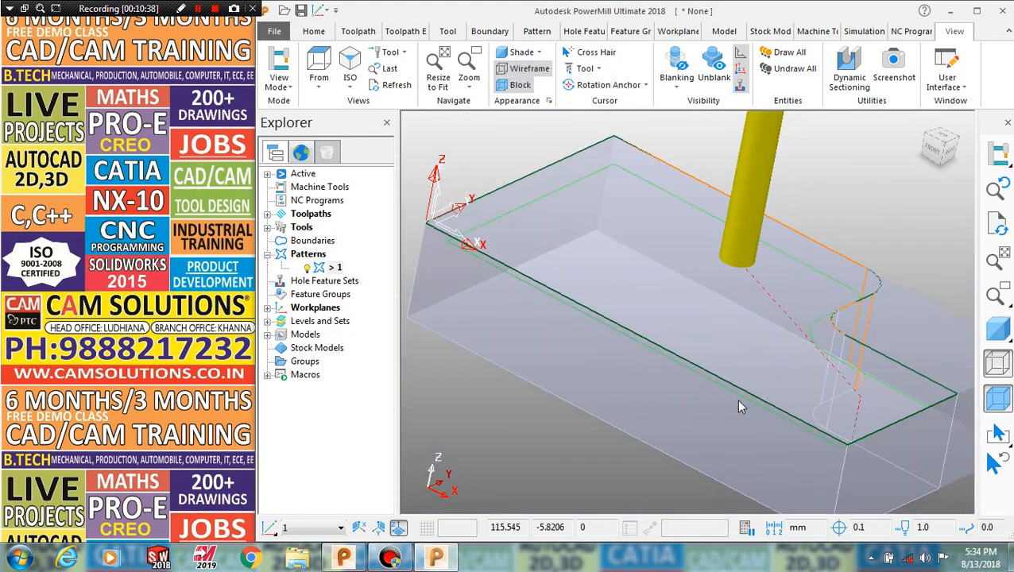
pyautogui.moveTo(740, 407); pyautogui.dragTo(622, 350, button='middle')
# Examine the curve profile toolpath around the block's outline from the top view and at an angle.
pyautogui.click(322, 79)
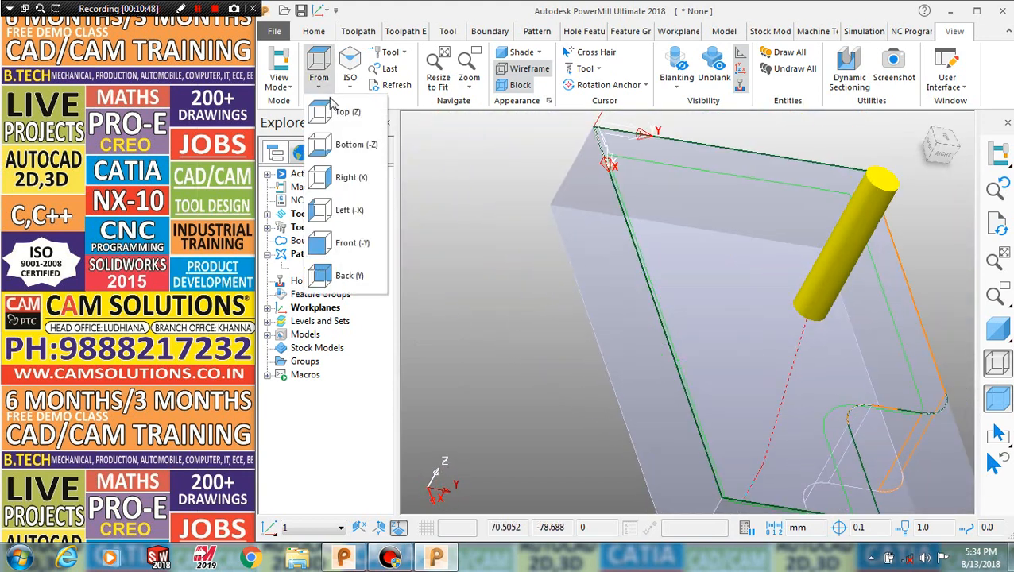
pyautogui.click(334, 110)
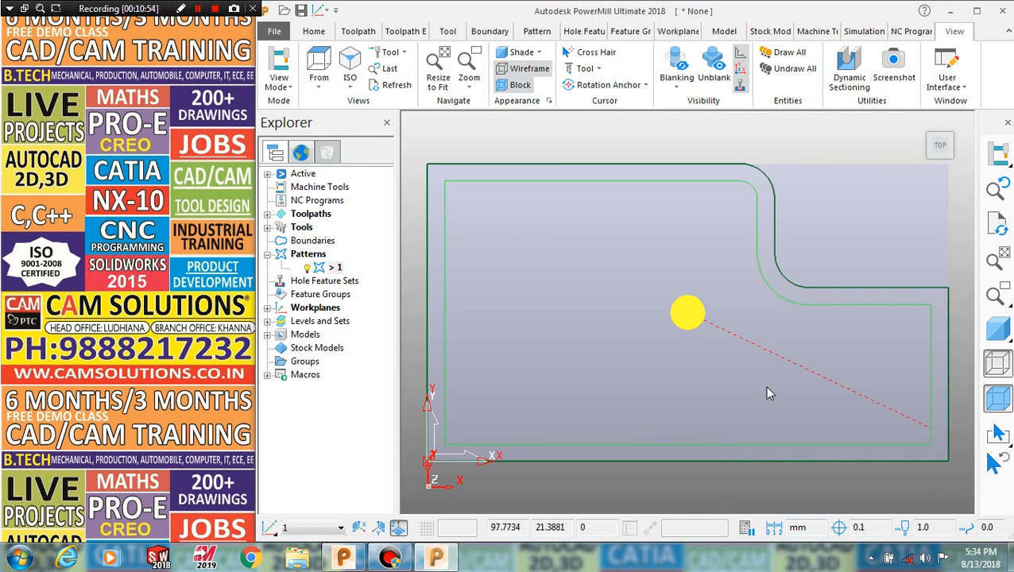
pyautogui.click(319, 77)
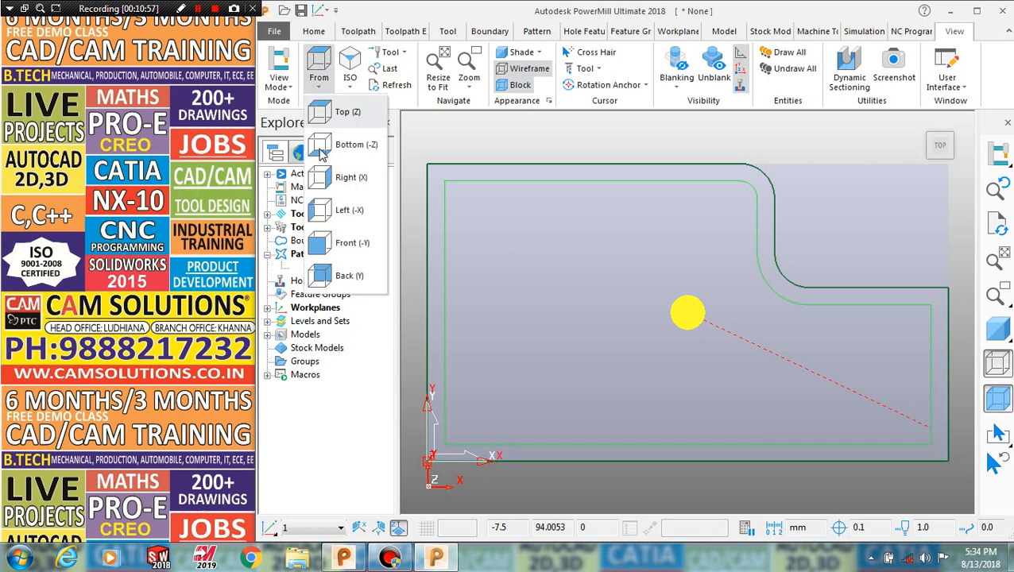
pyautogui.click(766, 200)
pyautogui.scroll(-4, 700, 297)
pyautogui.moveTo(702, 343); pyautogui.dragTo(668, 261, button='middle')
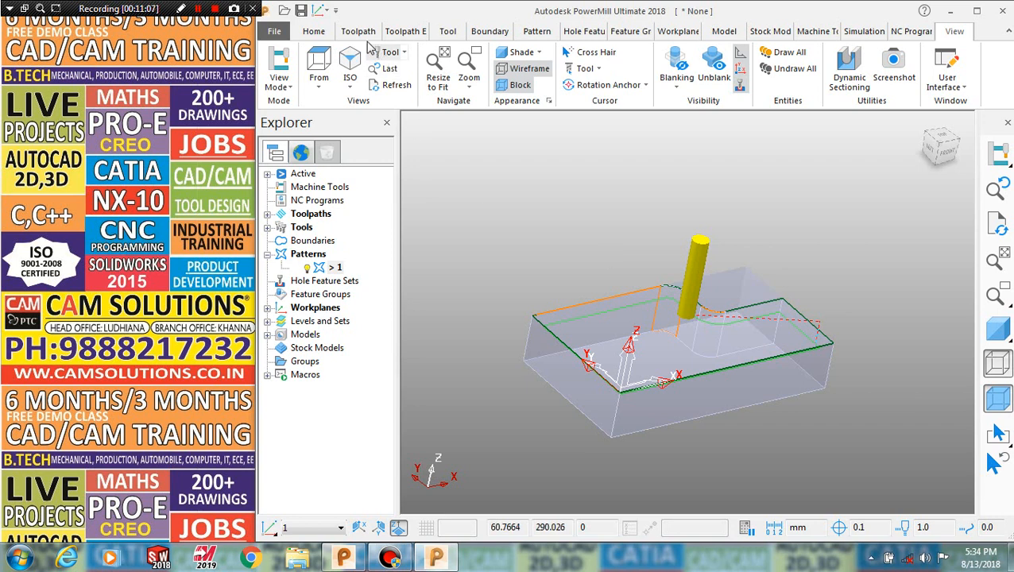
# Start simulating toolpath 1 from its start point and turn on ViewMill.
pyautogui.click(314, 33)
pyautogui.click(358, 32)
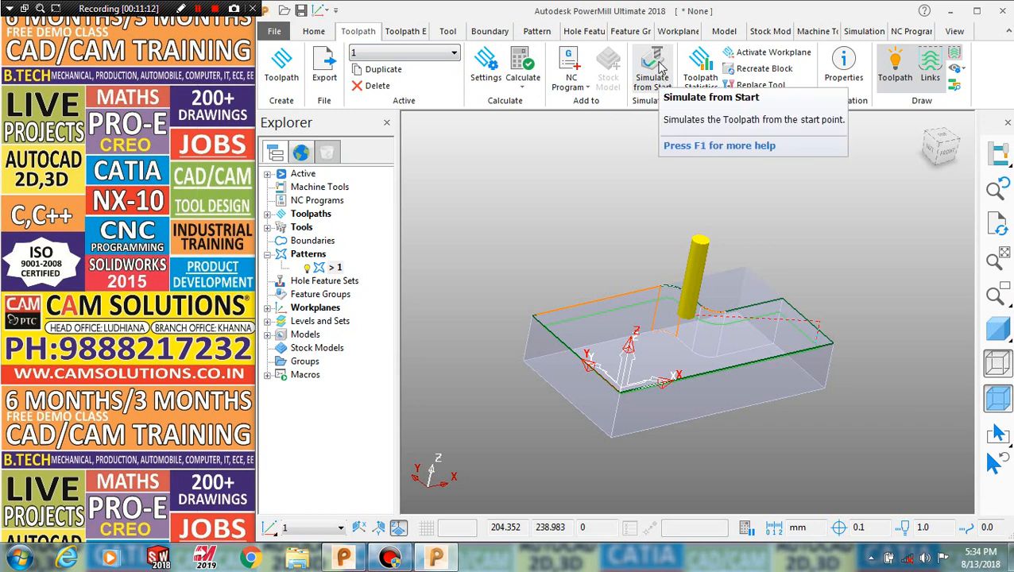
pyautogui.click(653, 64)
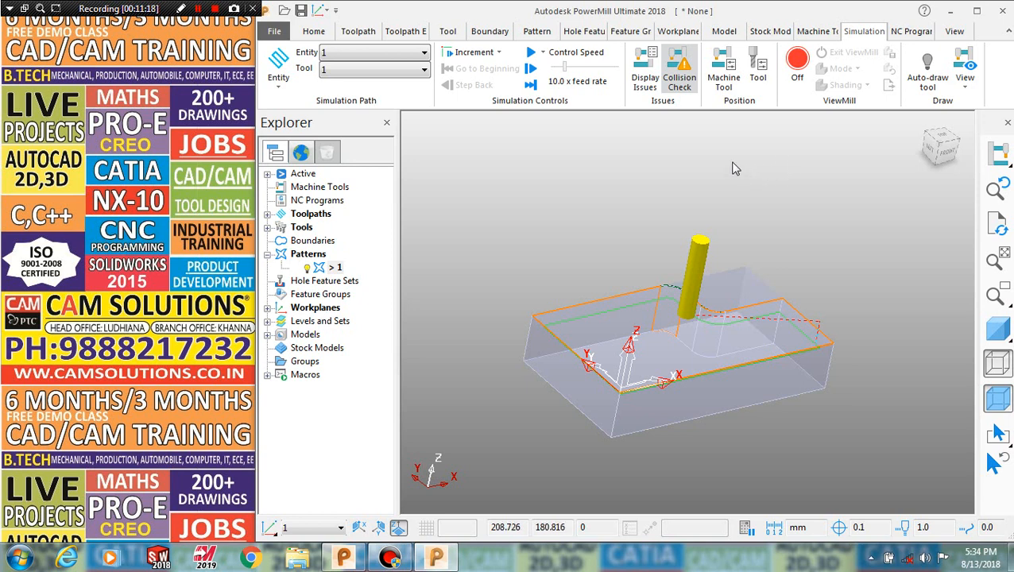
pyautogui.click(798, 62)
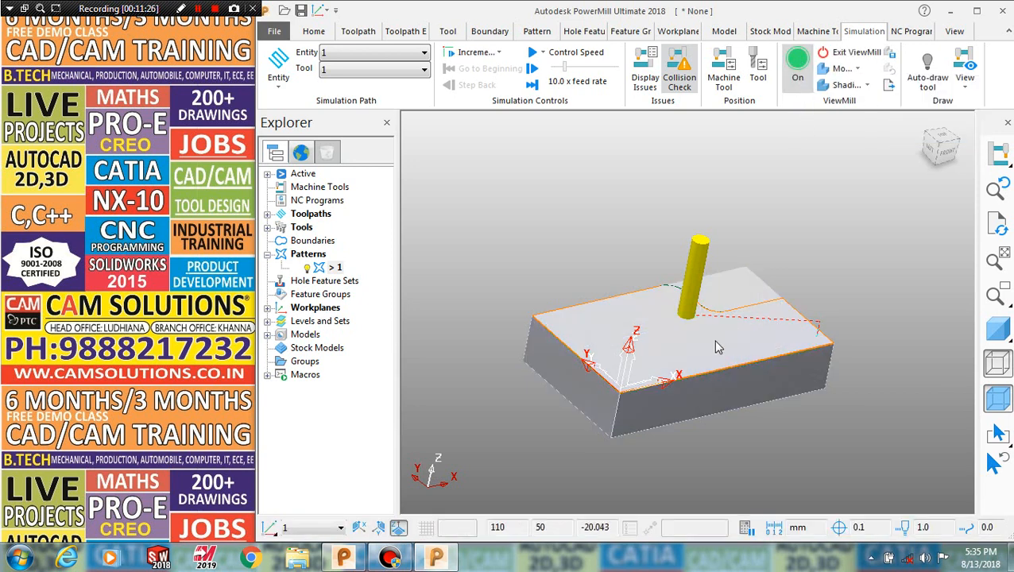
pyautogui.click(857, 69)
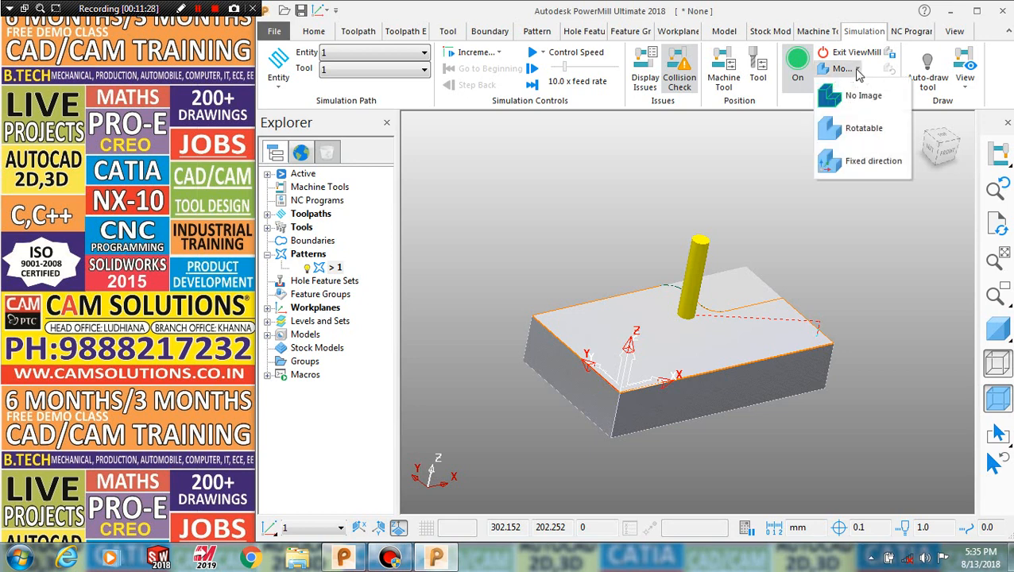
pyautogui.click(857, 69)
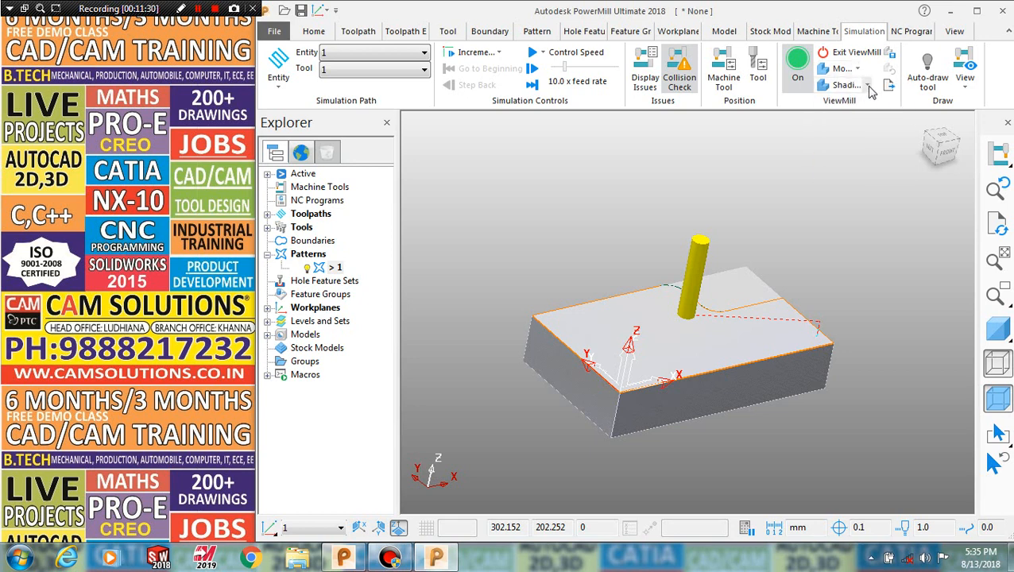
# Set the ViewMill stock shading to Shiny and maximize the PowerMill window.
pyautogui.click(868, 85)
pyautogui.click(842, 151)
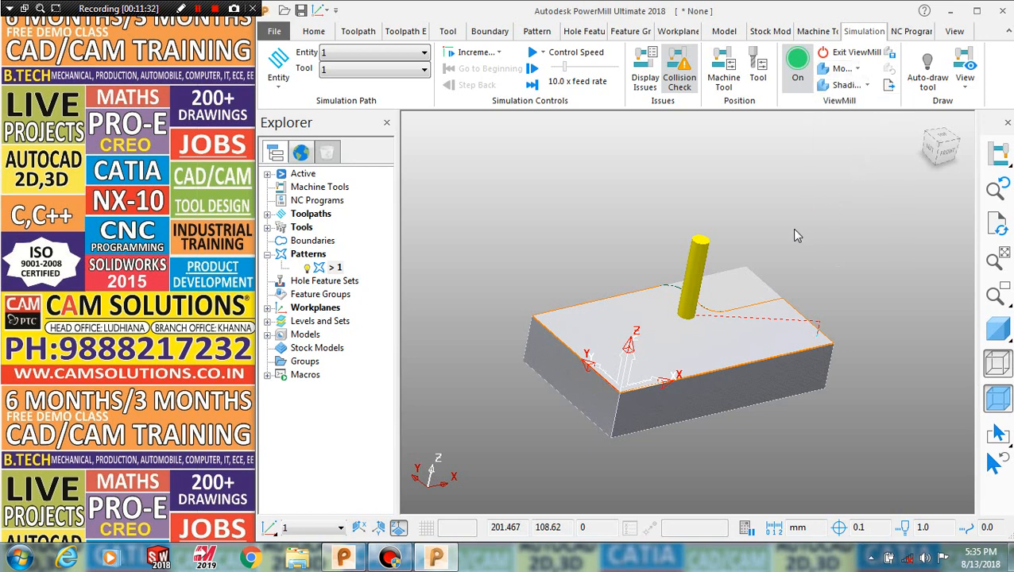
pyautogui.moveTo(779, 236); pyautogui.dragTo(757, 228, button='middle')
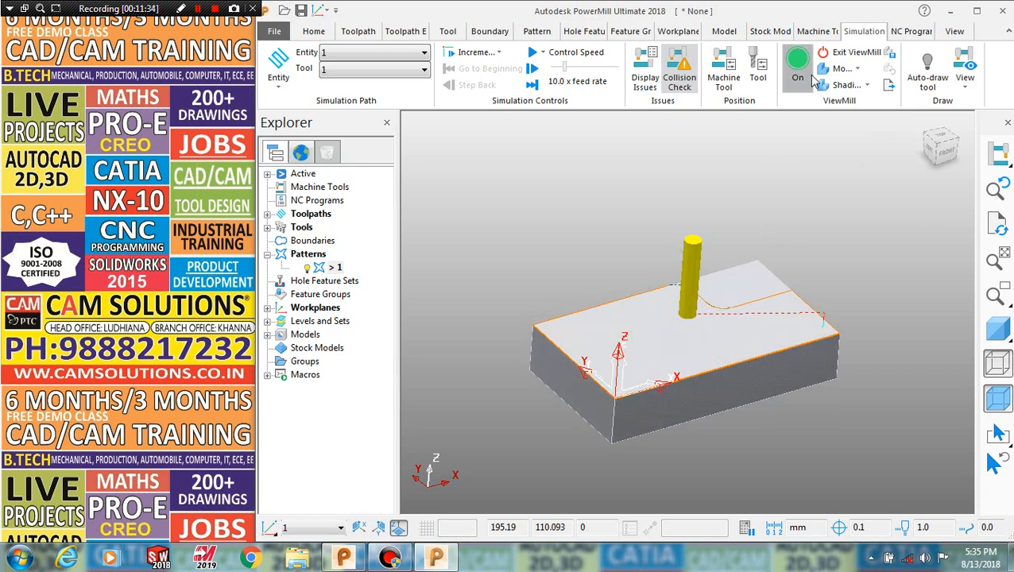
pyautogui.click(869, 88)
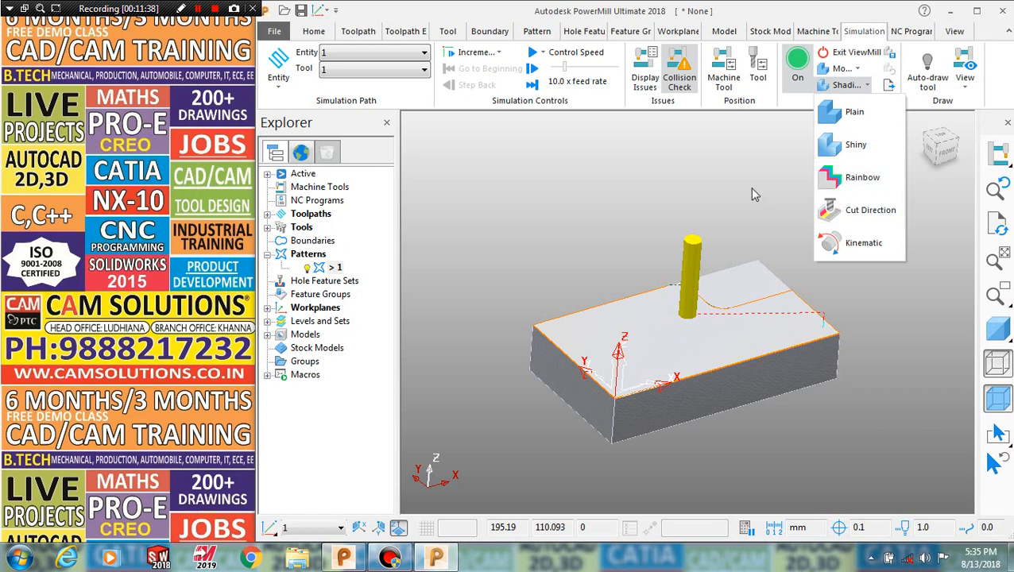
pyautogui.click(827, 143)
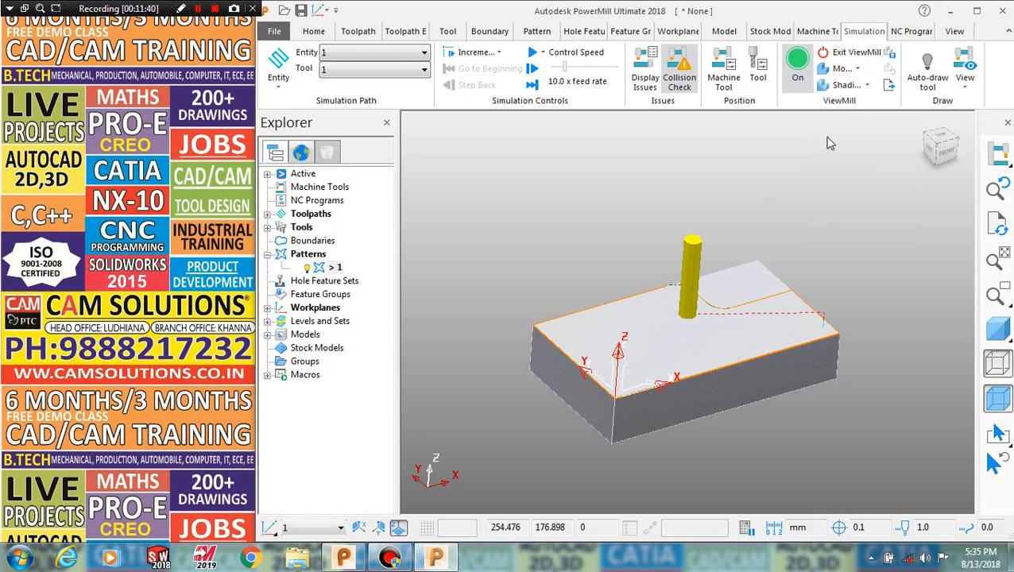
pyautogui.click(977, 13)
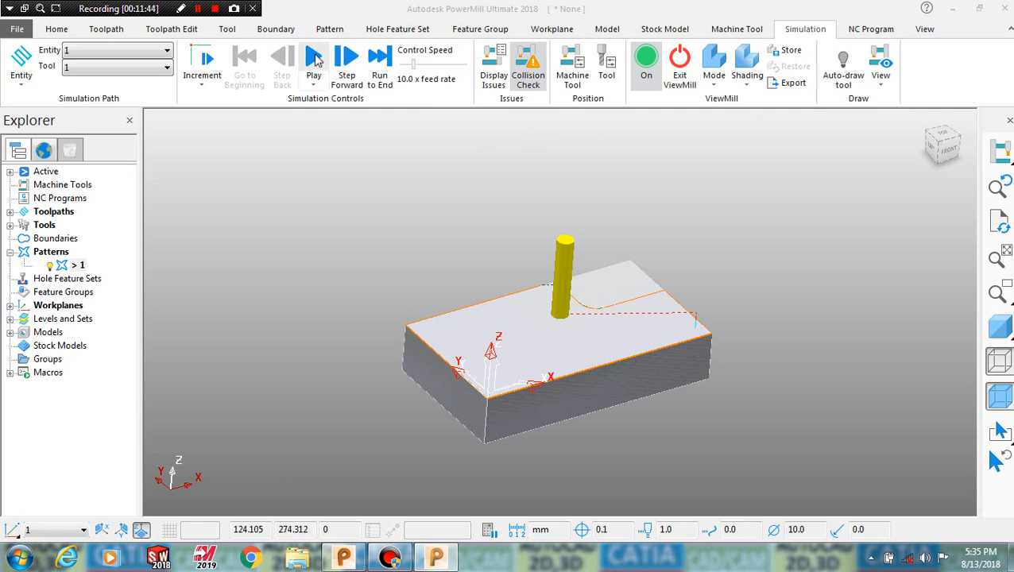
pyautogui.click(749, 82)
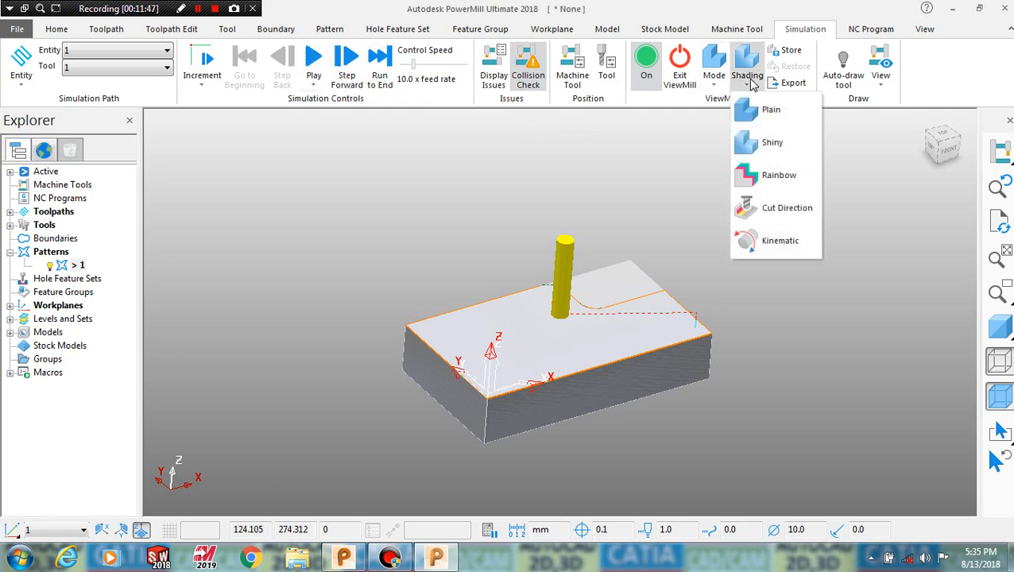
pyautogui.click(751, 80)
pyautogui.click(715, 79)
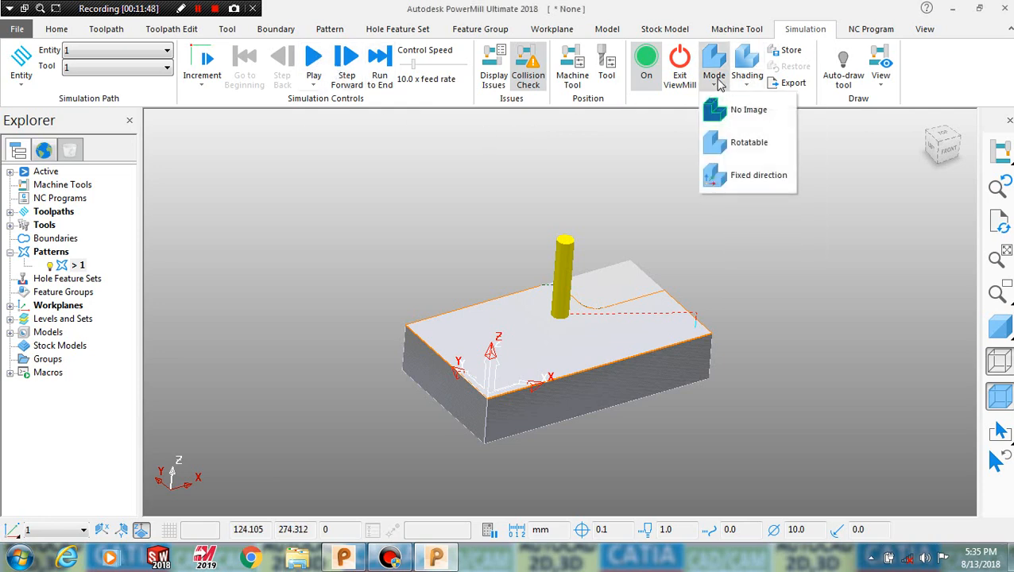
pyautogui.click(719, 83)
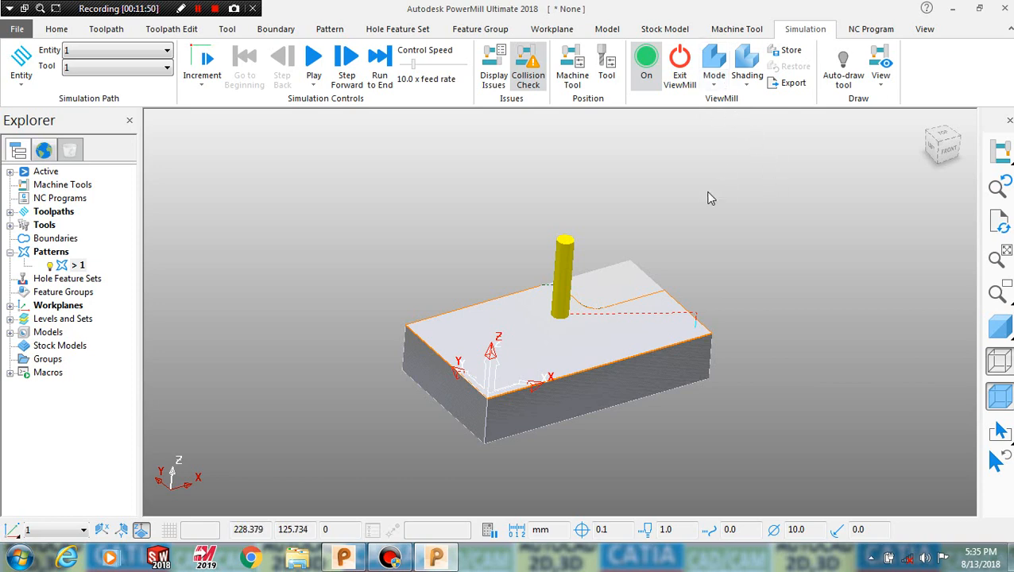
pyautogui.moveTo(710, 196); pyautogui.dragTo(715, 187, button='middle')
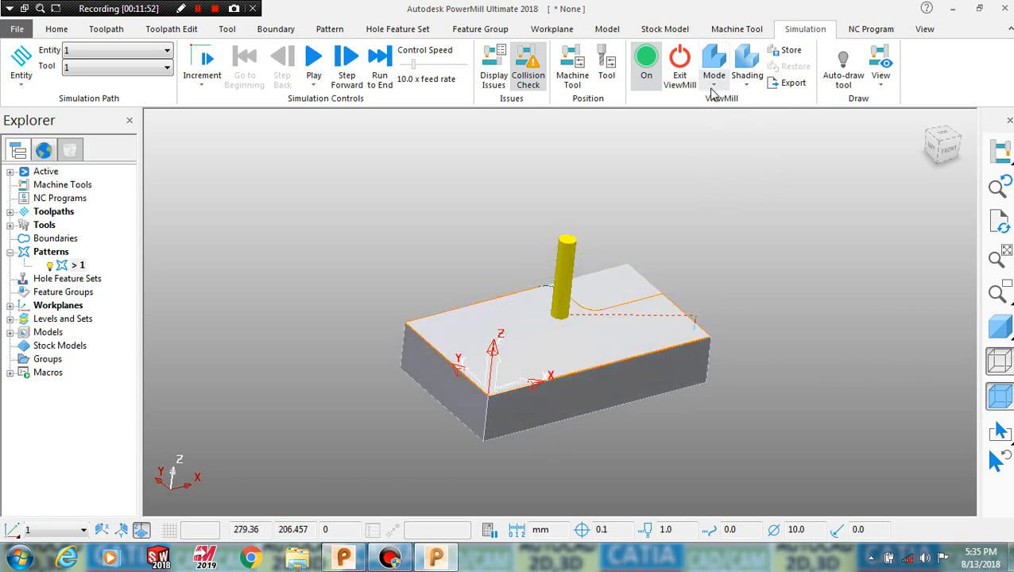
pyautogui.click(713, 87)
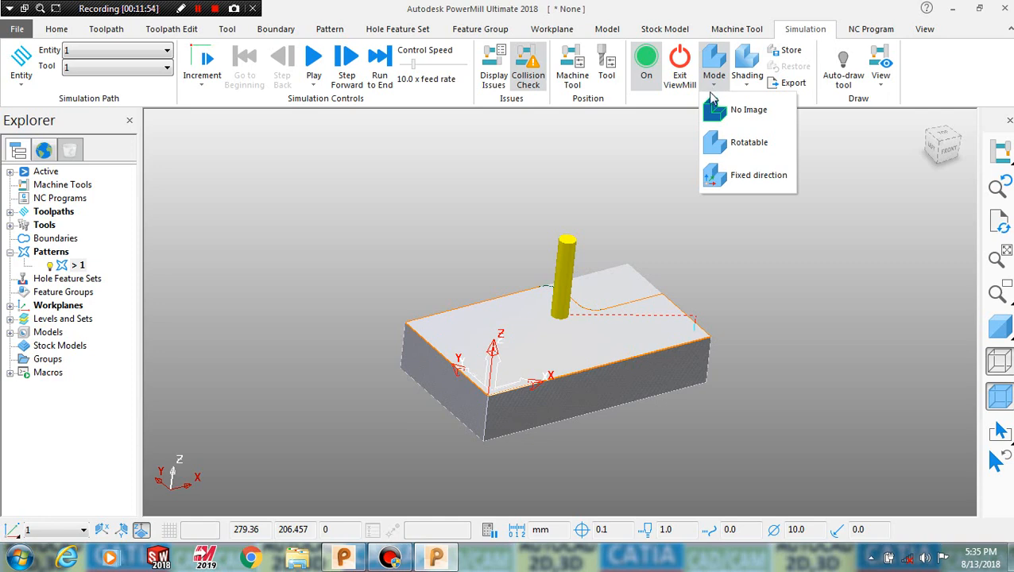
pyautogui.click(648, 186)
pyautogui.moveTo(636, 188); pyautogui.dragTo(631, 186, button='middle')
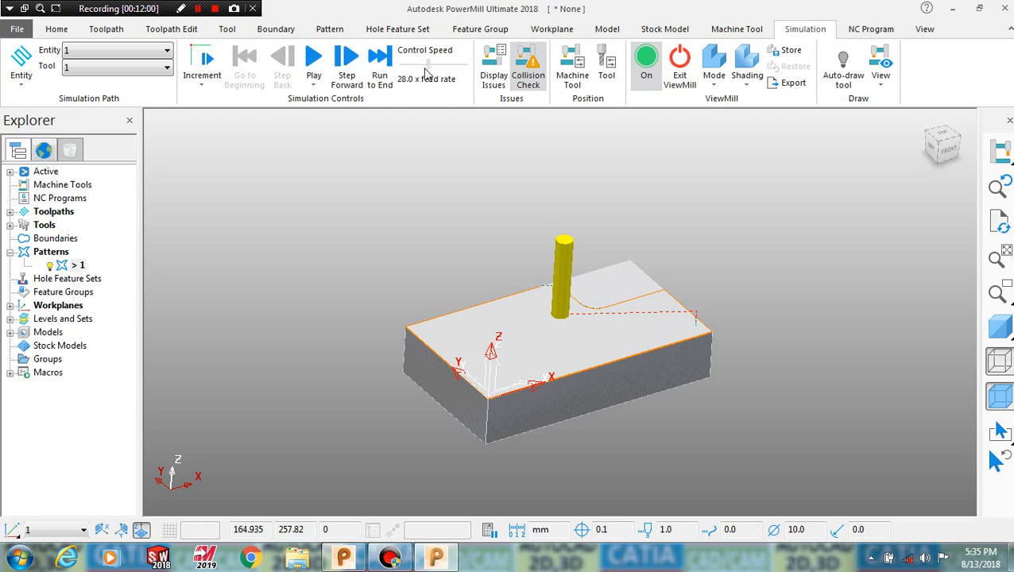
# Play the ViewMill simulation of toolpath 1 at 15.0 x feed rate, and return it to the beginning.
pyautogui.click(314, 62)
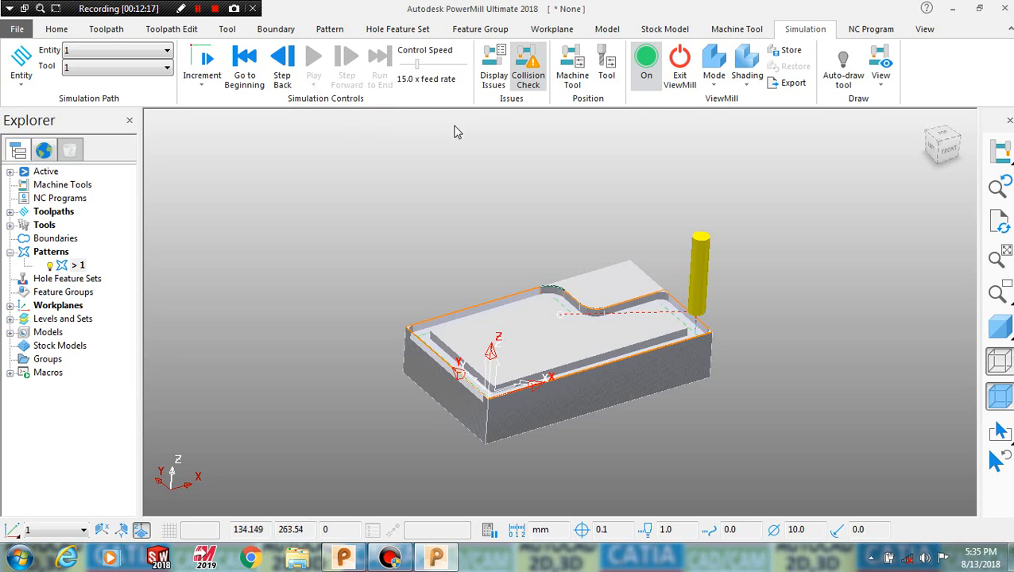
pyautogui.click(747, 73)
pyautogui.click(756, 117)
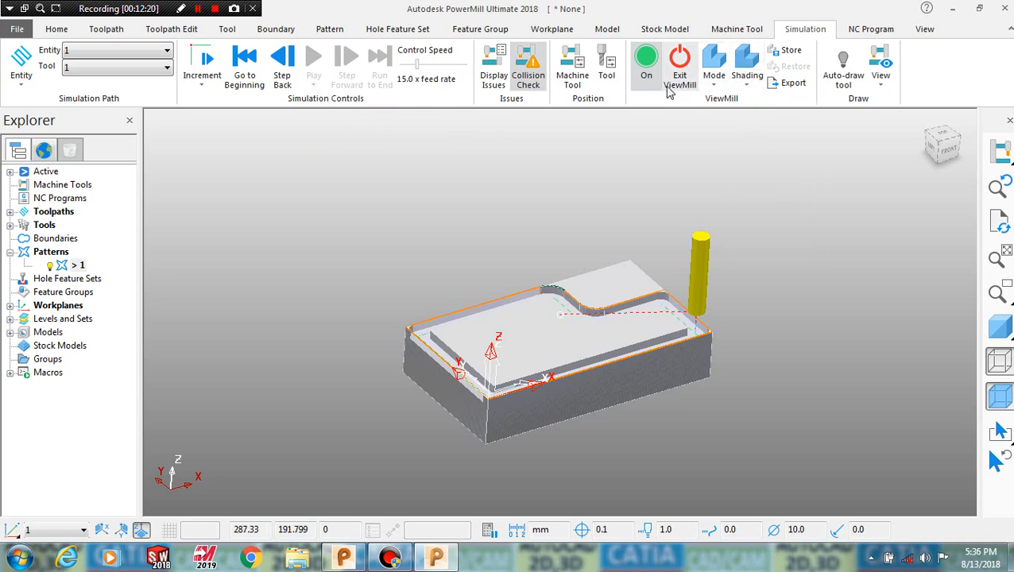
pyautogui.click(260, 68)
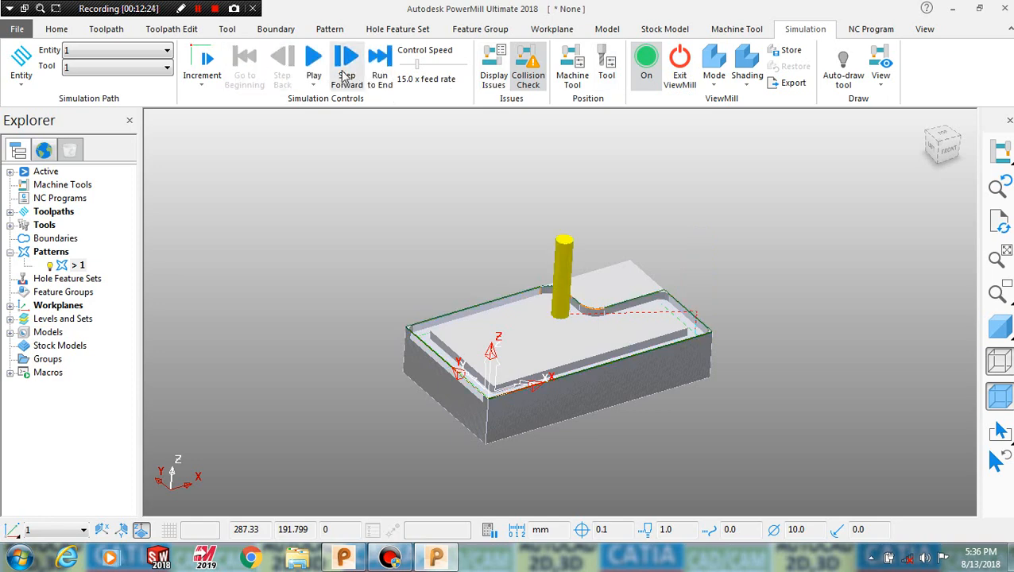
# Exit ViewMill and replay the simulation of toolpath 1 with only the tool moving over the wireframe block.
pyautogui.click(681, 68)
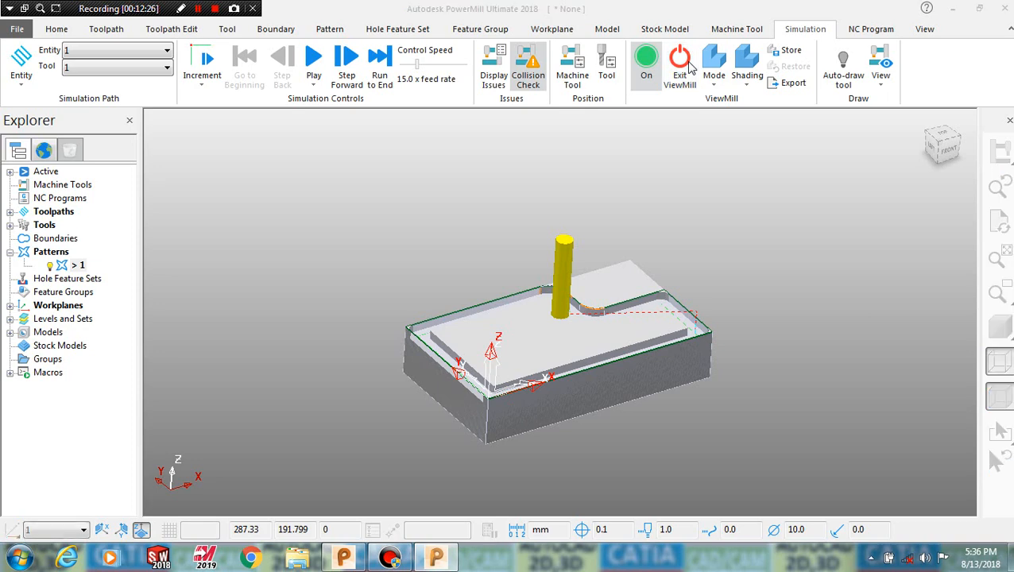
pyautogui.click(666, 104)
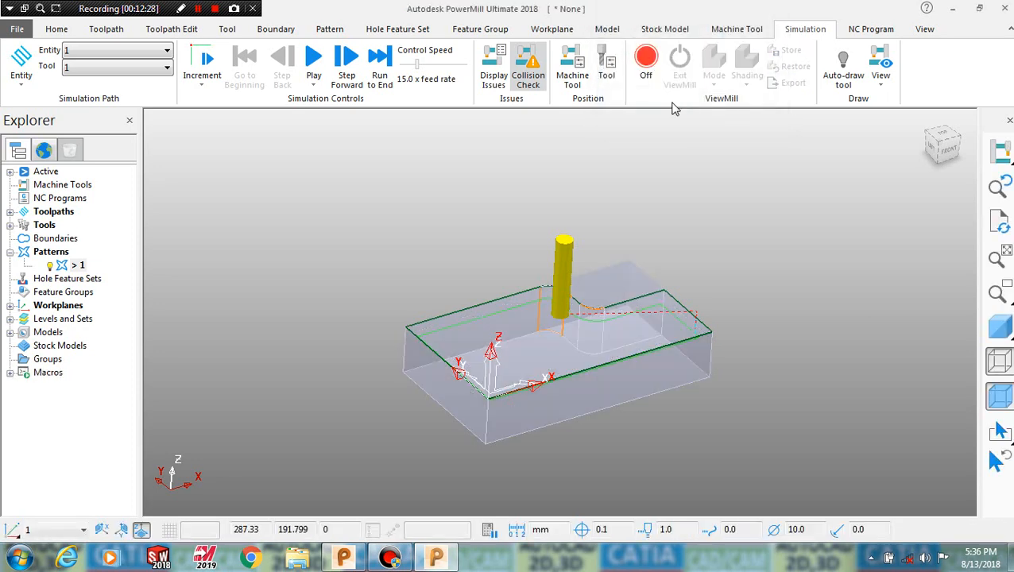
pyautogui.moveTo(690, 191); pyautogui.dragTo(702, 190, button='middle')
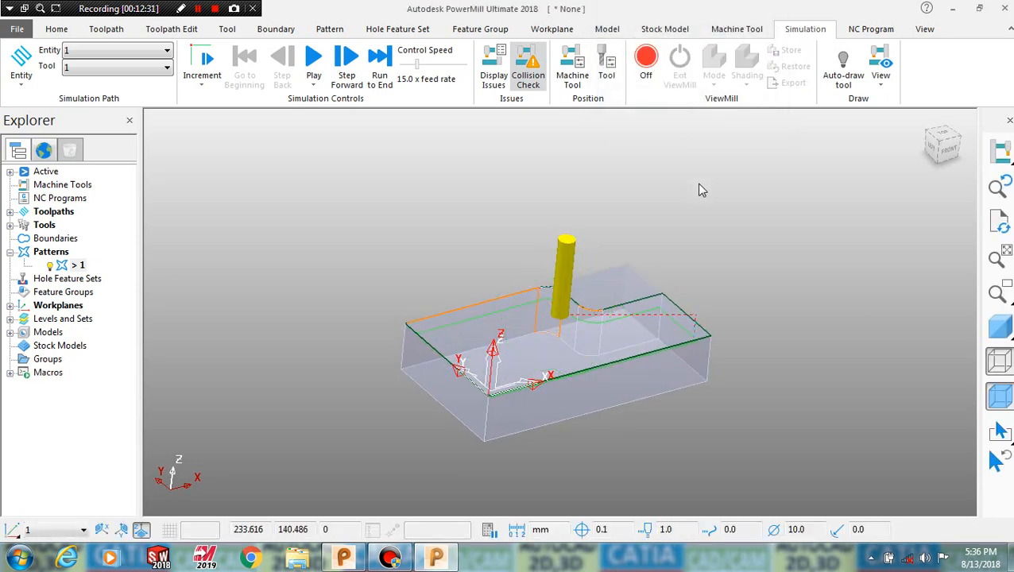
pyautogui.click(315, 64)
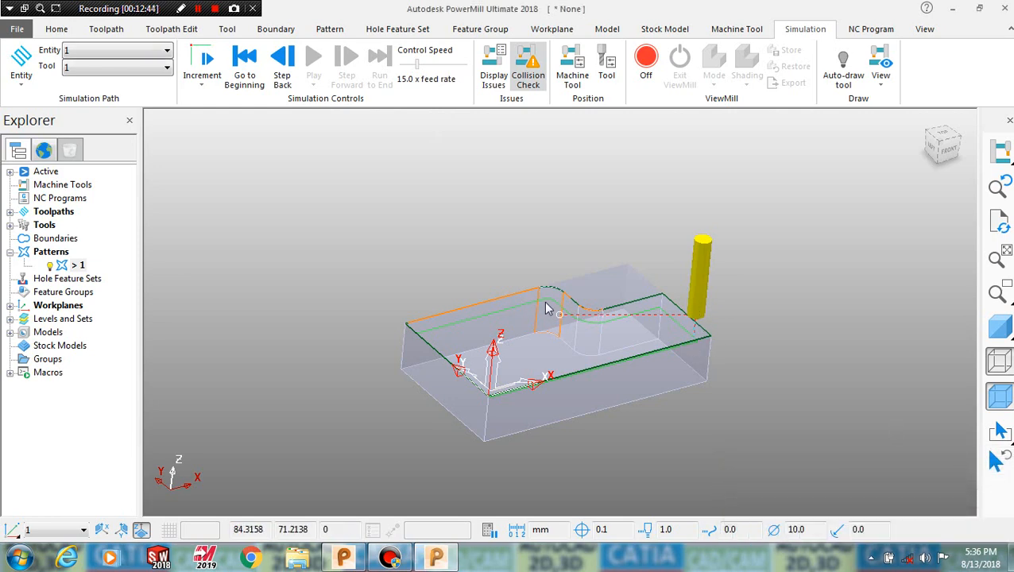
pyautogui.scroll(3, 573, 342)
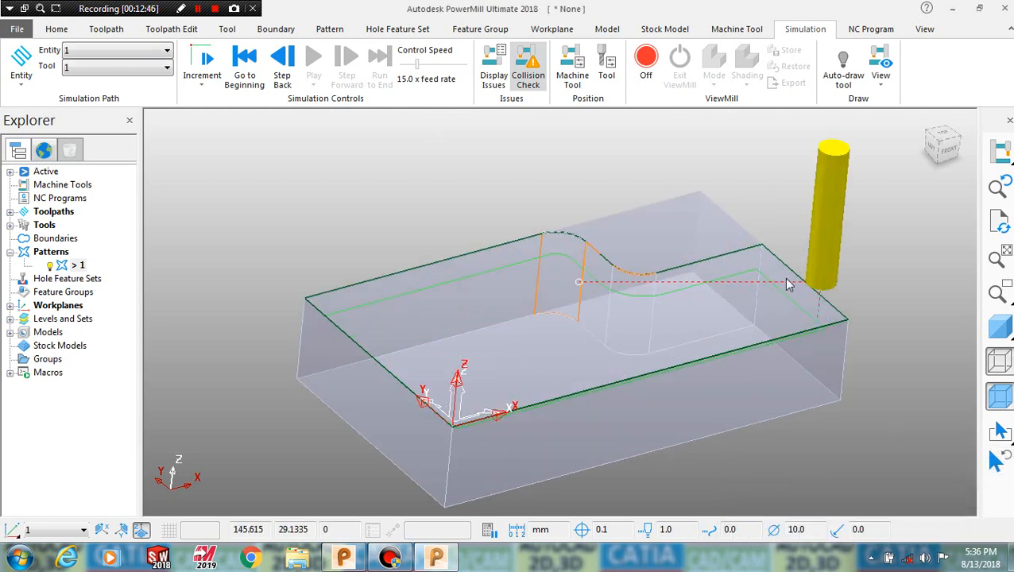
# Turn ViewMill on again with Rainbow shading and replay the simulation of toolpath 1 from the beginning.
pyautogui.click(647, 62)
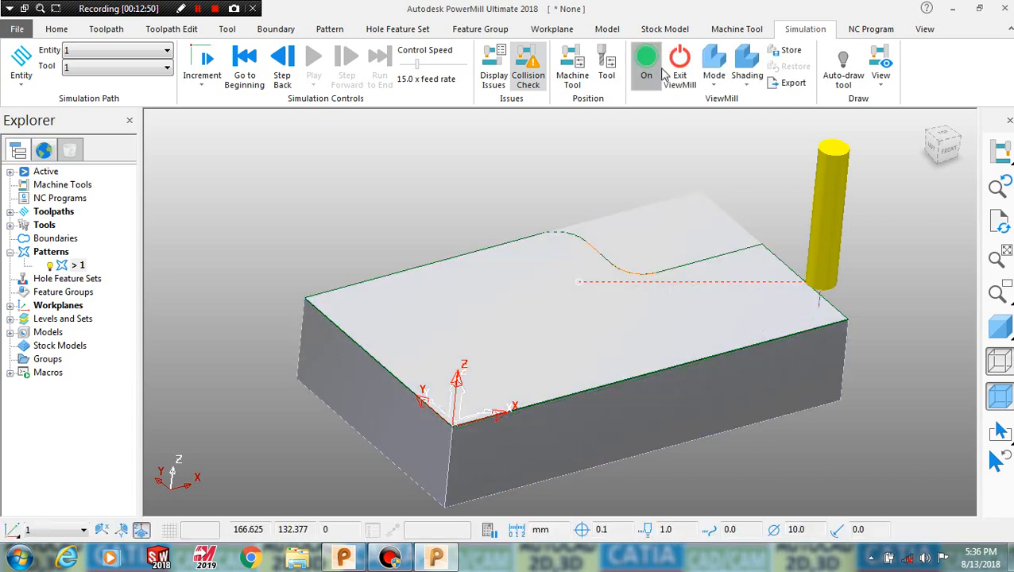
pyautogui.click(747, 76)
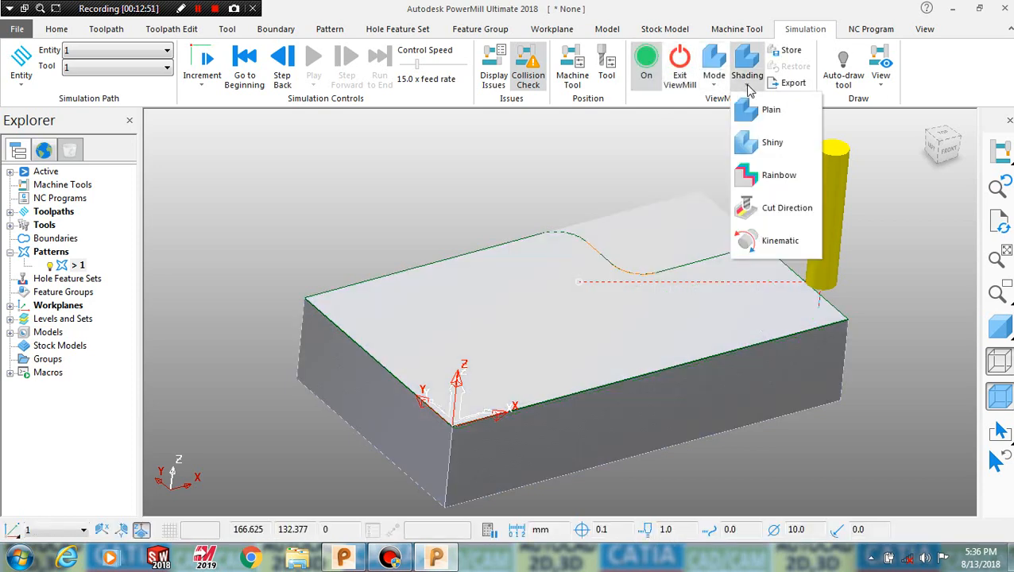
pyautogui.click(779, 183)
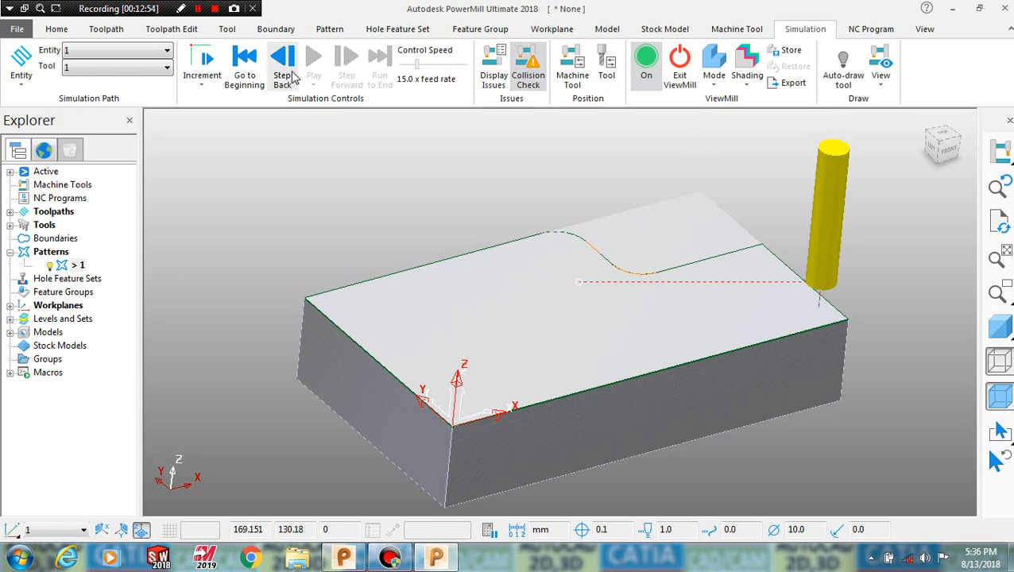
pyautogui.click(244, 62)
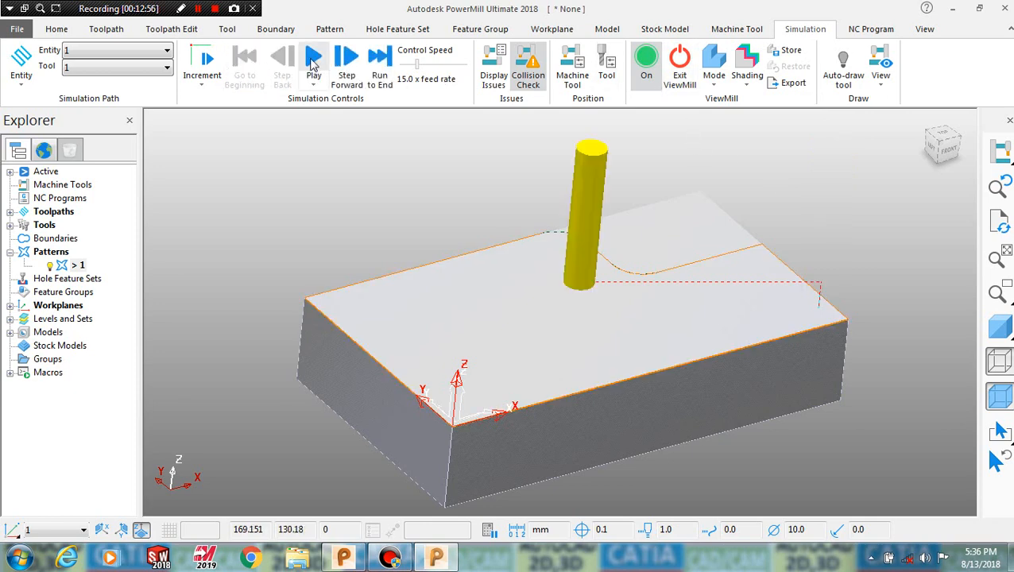
pyautogui.click(313, 64)
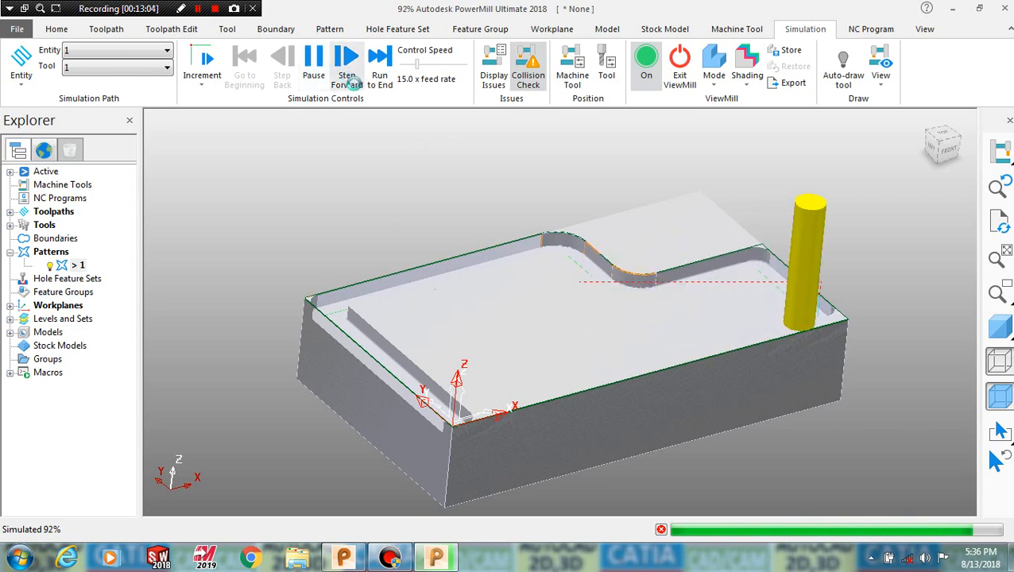
# Turn on model shading to compare the finished block with the simulated stock from several angles, and turn the shading off again.
pyautogui.click(990, 329)
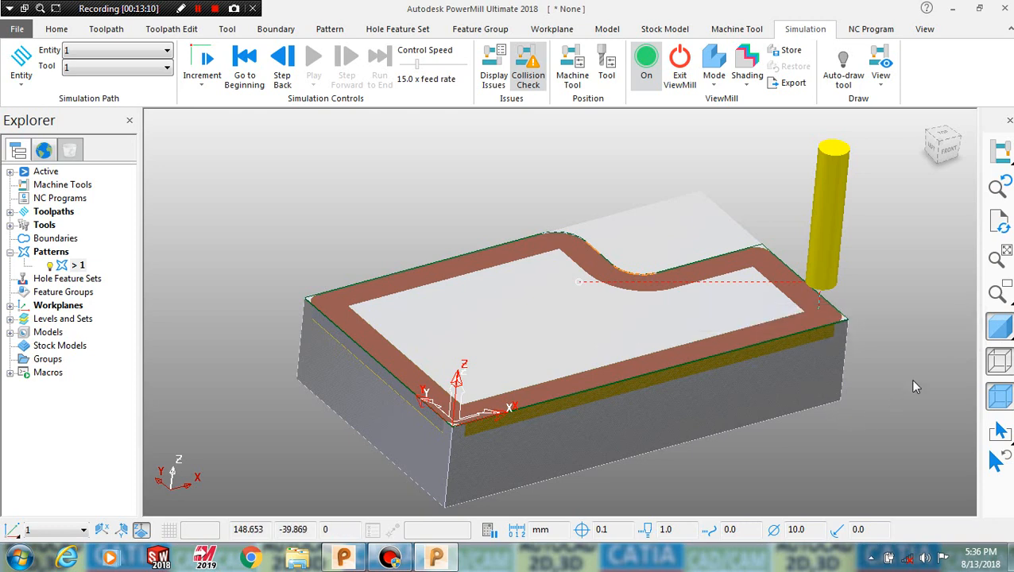
pyautogui.moveTo(903, 370); pyautogui.dragTo(887, 332, button='middle')
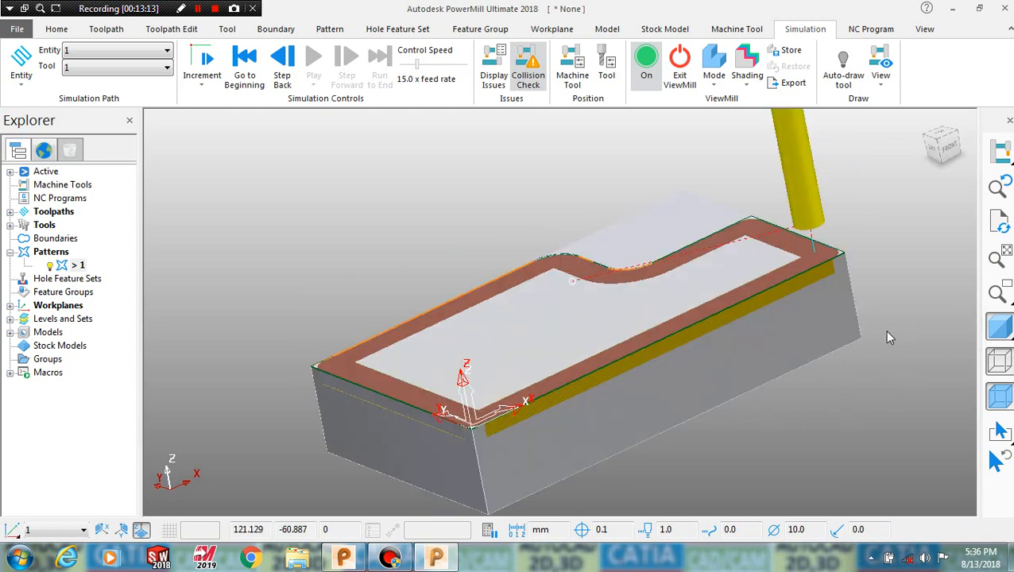
pyautogui.click(1003, 325)
pyautogui.moveTo(849, 256); pyautogui.dragTo(771, 314, button='middle')
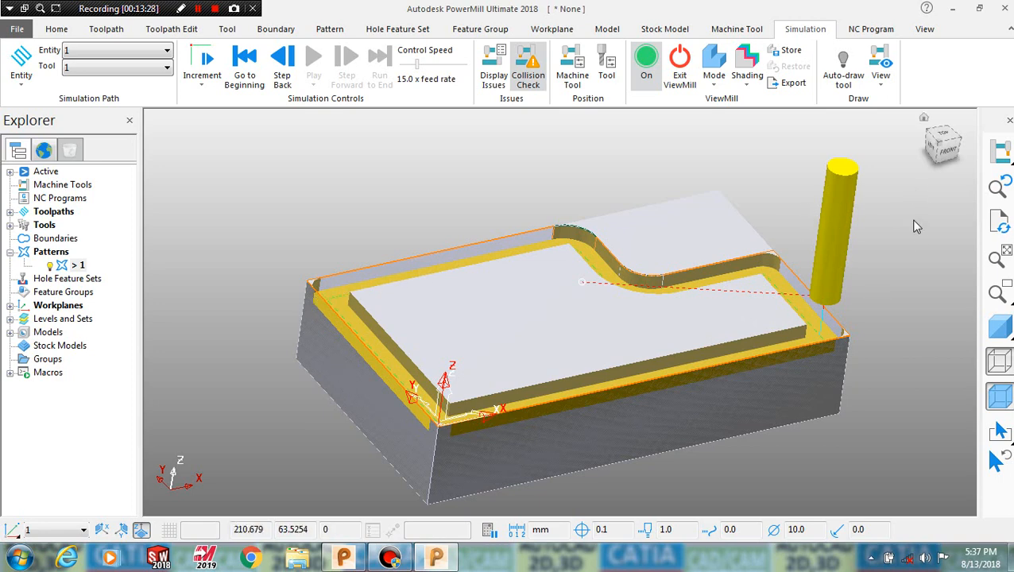
# Set the ViewMill stock shading to Plain and cancel the Windows problem report for PowerMill.
pyautogui.moveTo(831, 223); pyautogui.dragTo(873, 213, button='middle')
pyautogui.moveTo(844, 188); pyautogui.dragTo(858, 192, button='middle')
pyautogui.click(747, 70)
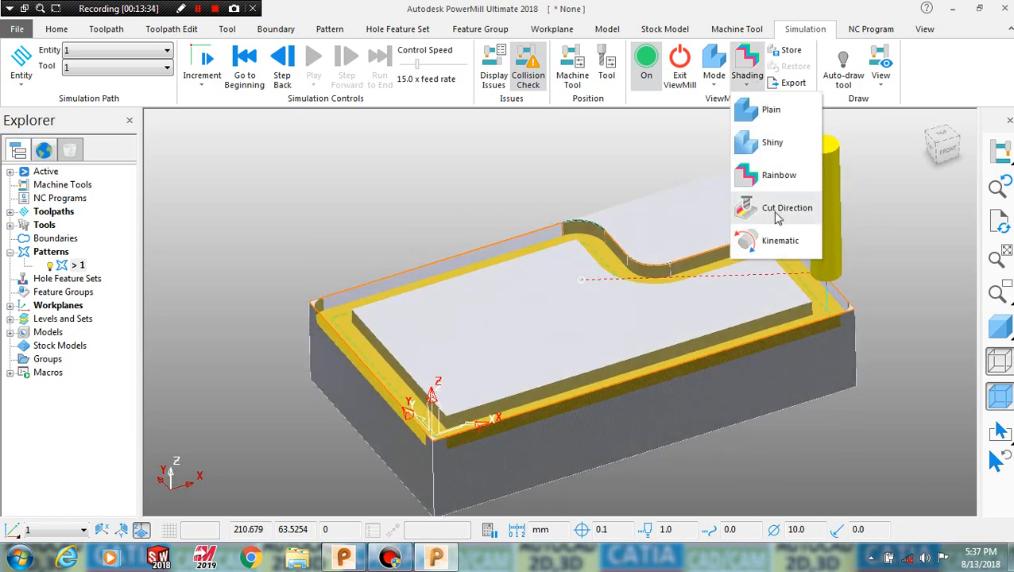
pyautogui.click(768, 115)
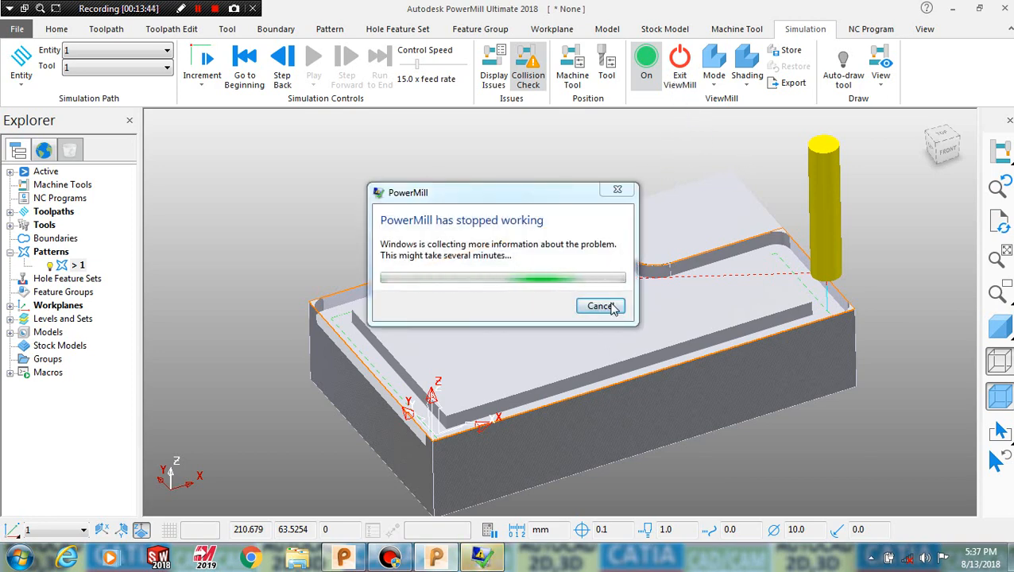
pyautogui.click(601, 305)
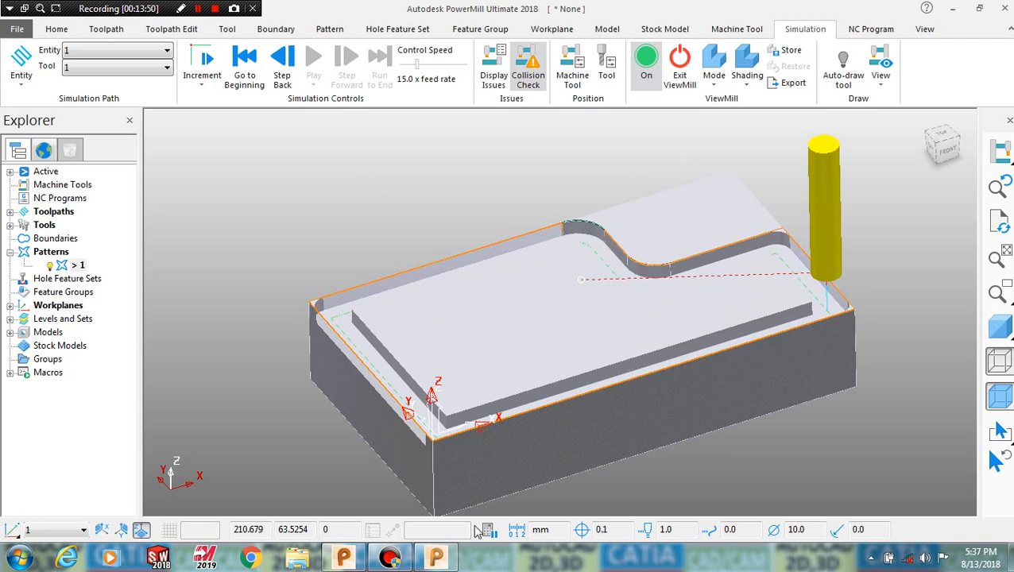
pyautogui.moveTo(392, 559)
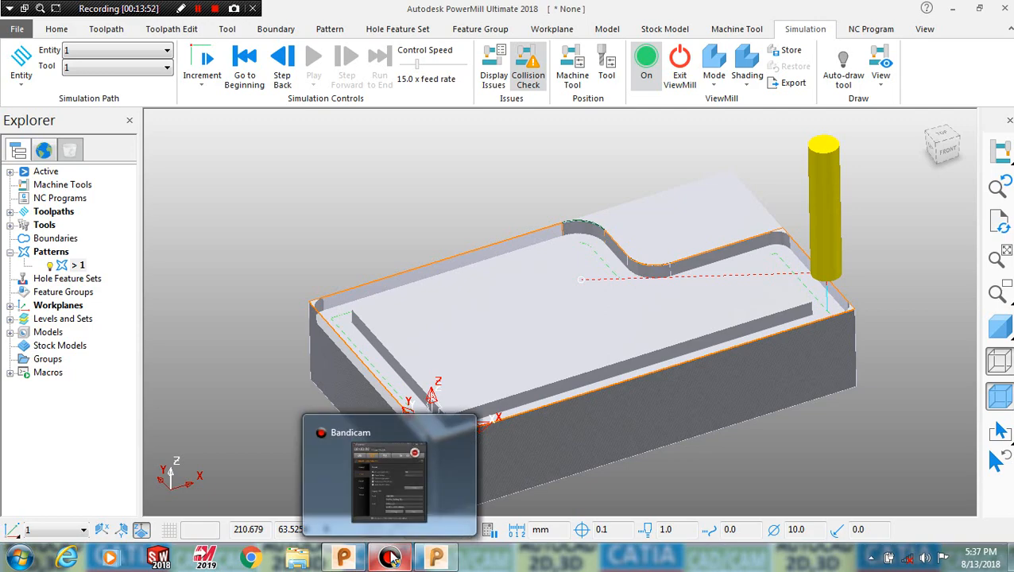